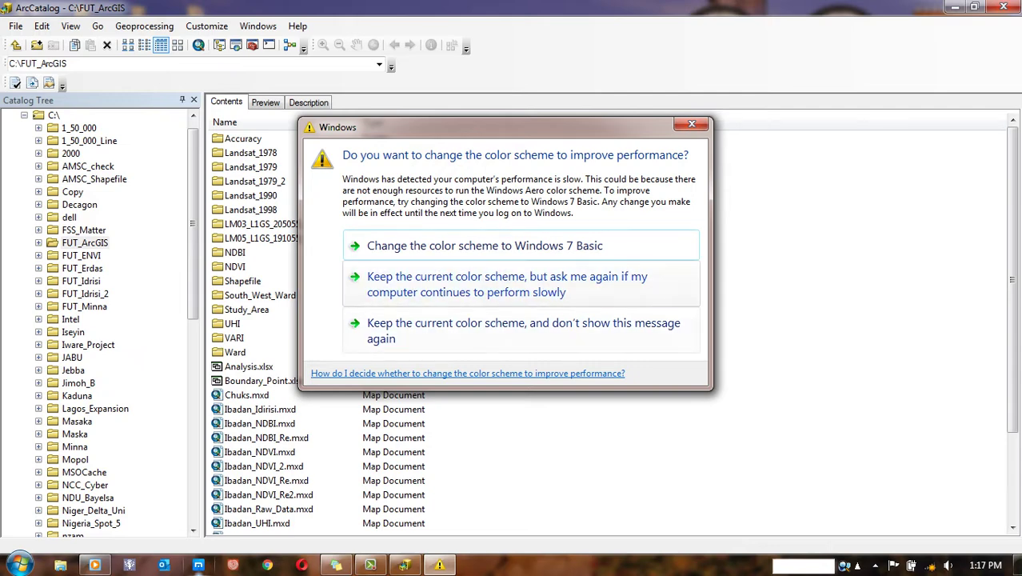
Step: Keep the current Windows color scheme without showing the message again, and open the Exercise_GIS folder in the Desktop folder connection
click(521, 330)
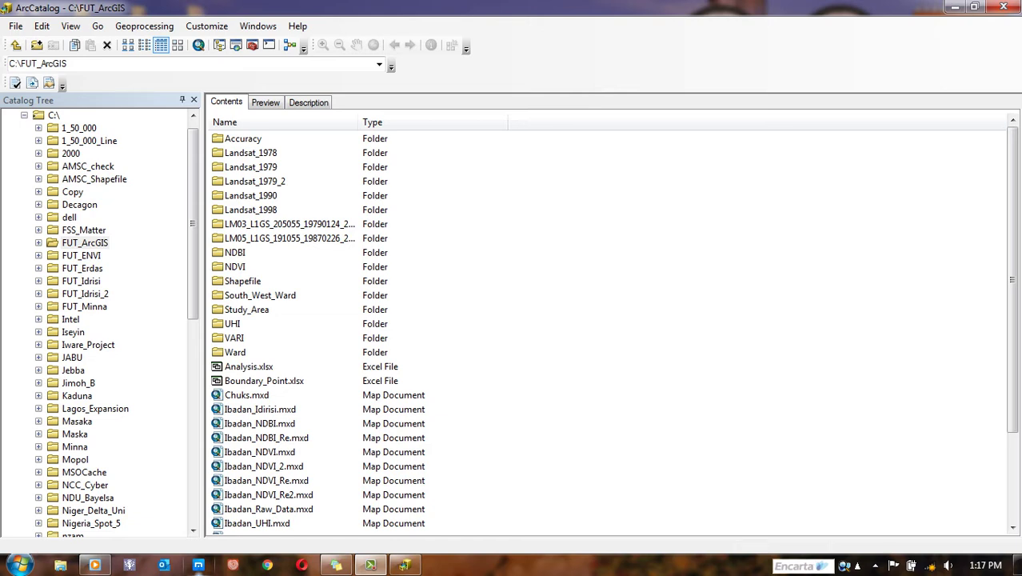
drag(192, 224, 193, 428)
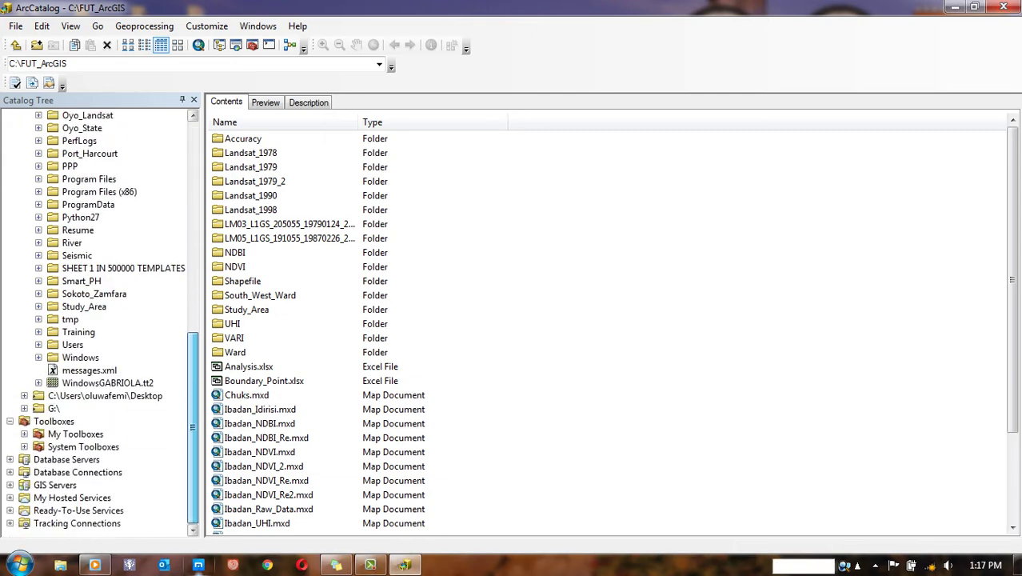
click(104, 395)
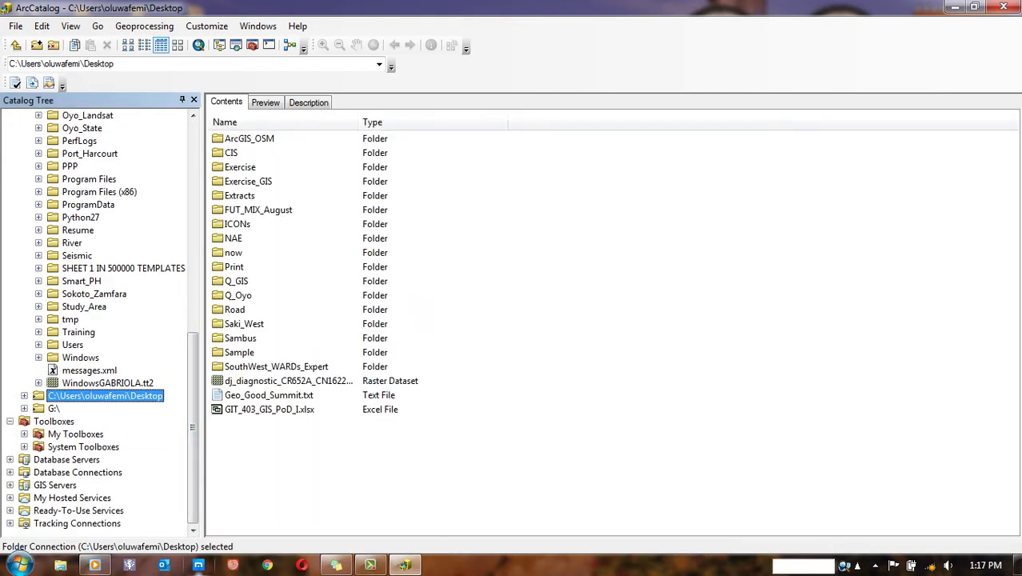
double_click(248, 181)
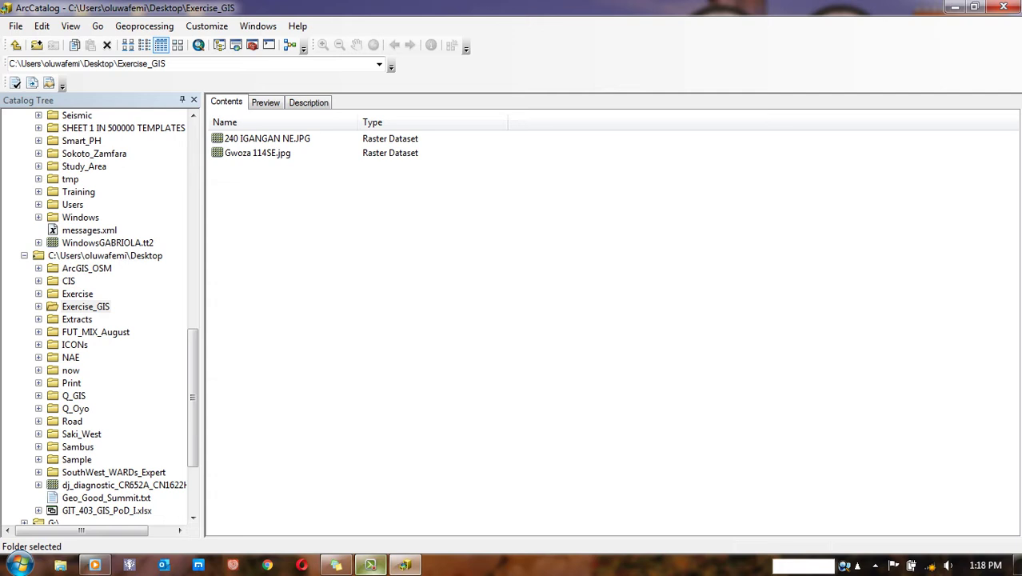
Step: Create a new folder named Shapefile inside the Exercise_GIS folder
right_click(236, 210)
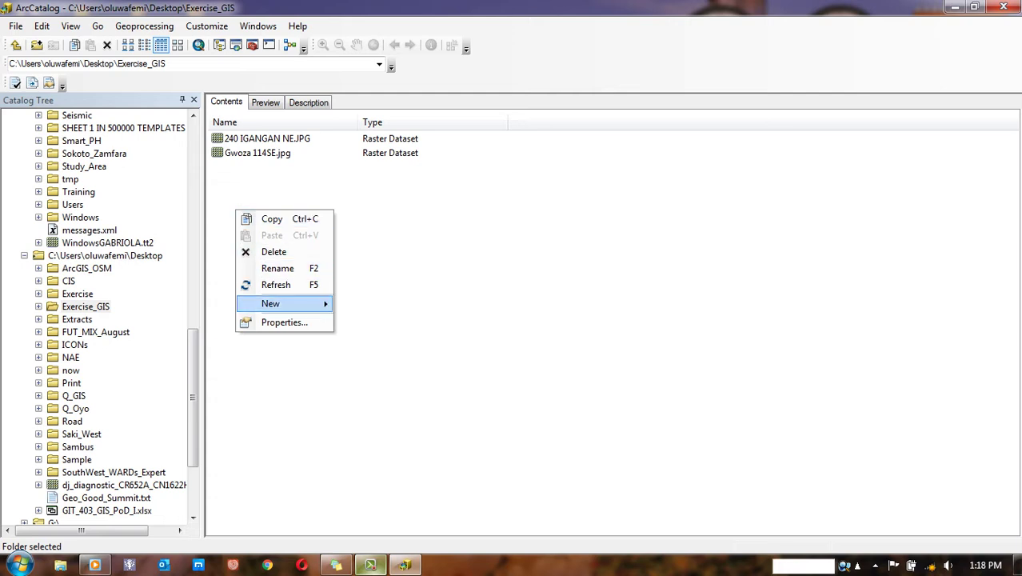
mouse_move(270, 303)
click(364, 283)
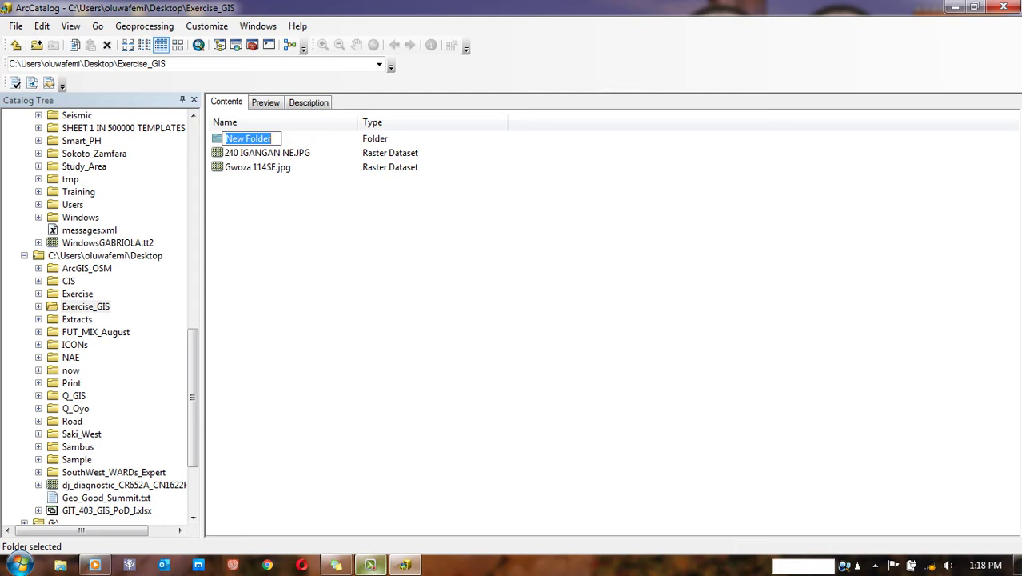
text(Gwoza)
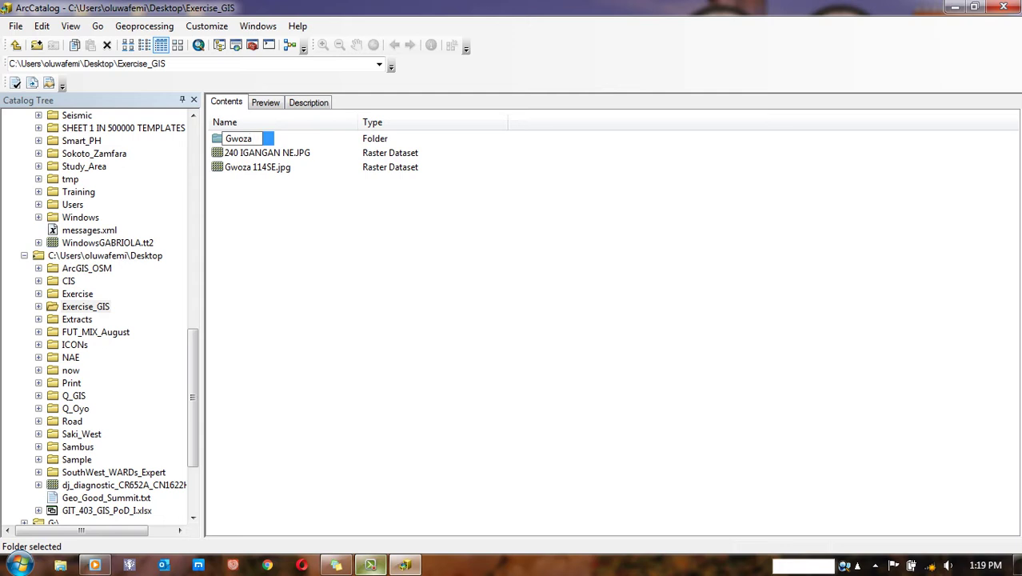
text(_)
key(BackSpace)
key(BackSpace)
key(BackSpace)
key(BackSpace)
key(BackSpace)
key(BackSpace)
text(Shapefile)
key(Return)
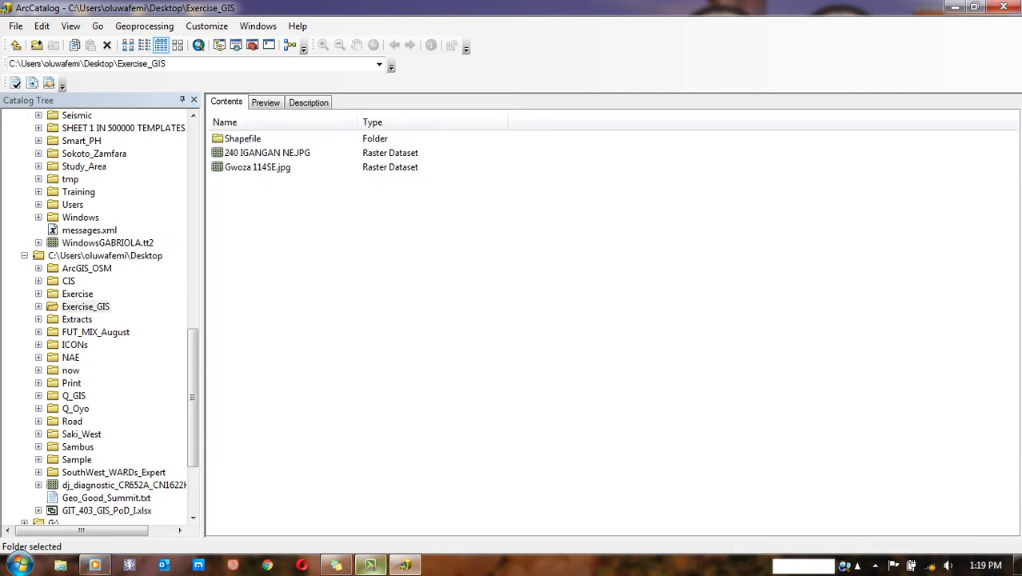
Step: Create a second folder in Exercise_GIS and name it Imagery
right_click(226, 220)
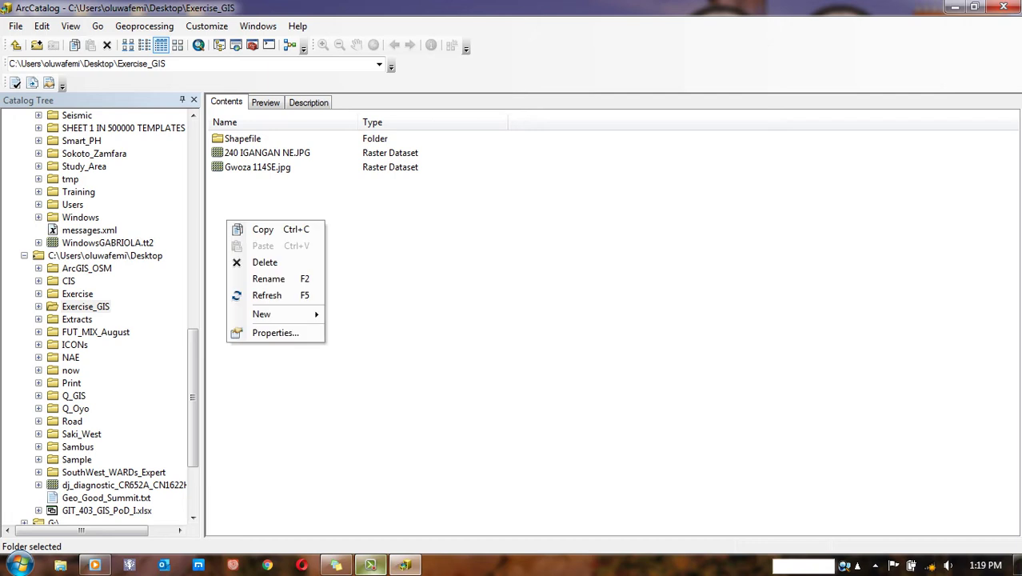
mouse_move(284, 313)
click(362, 283)
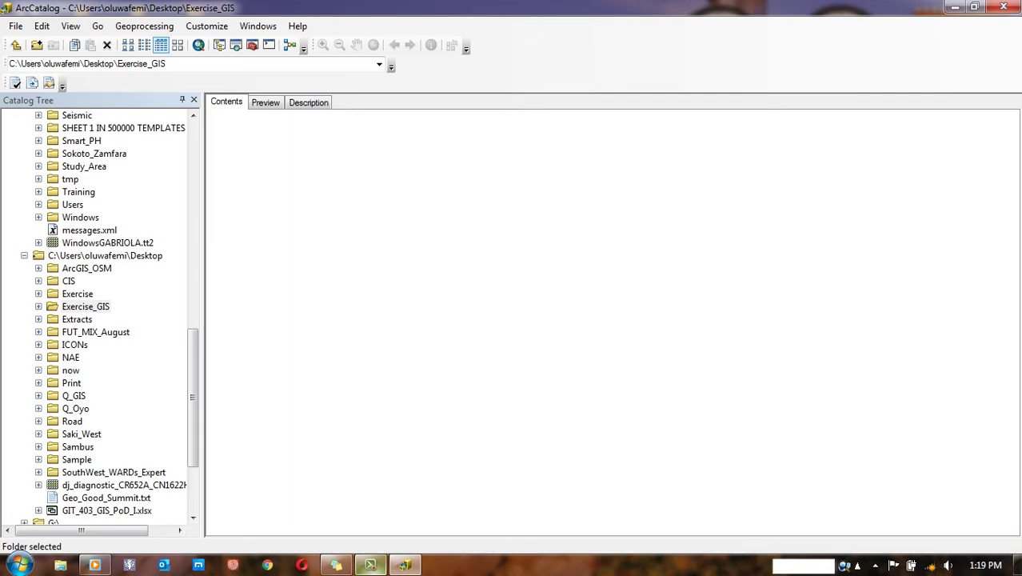
text(Imagery)
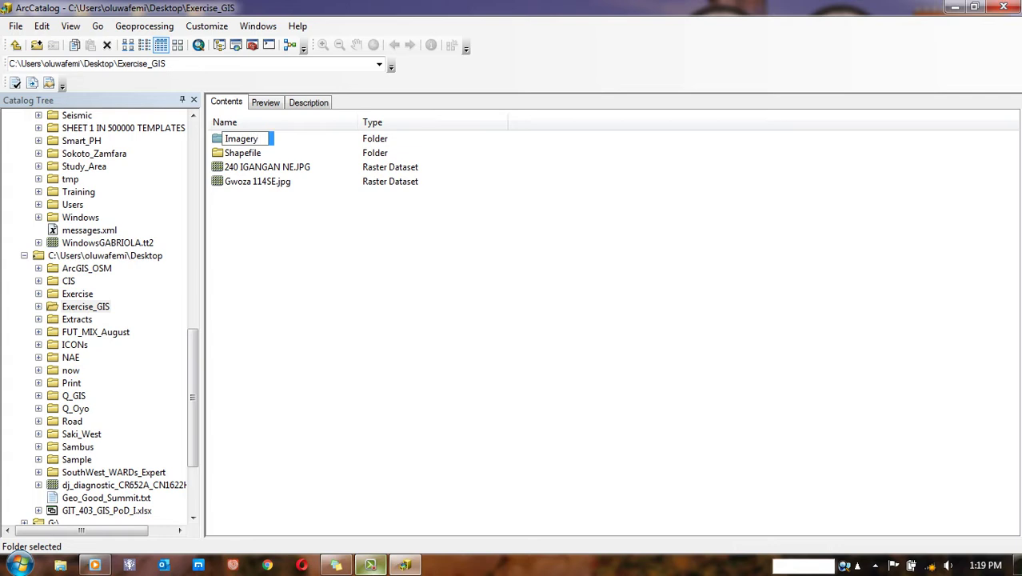
key(Return)
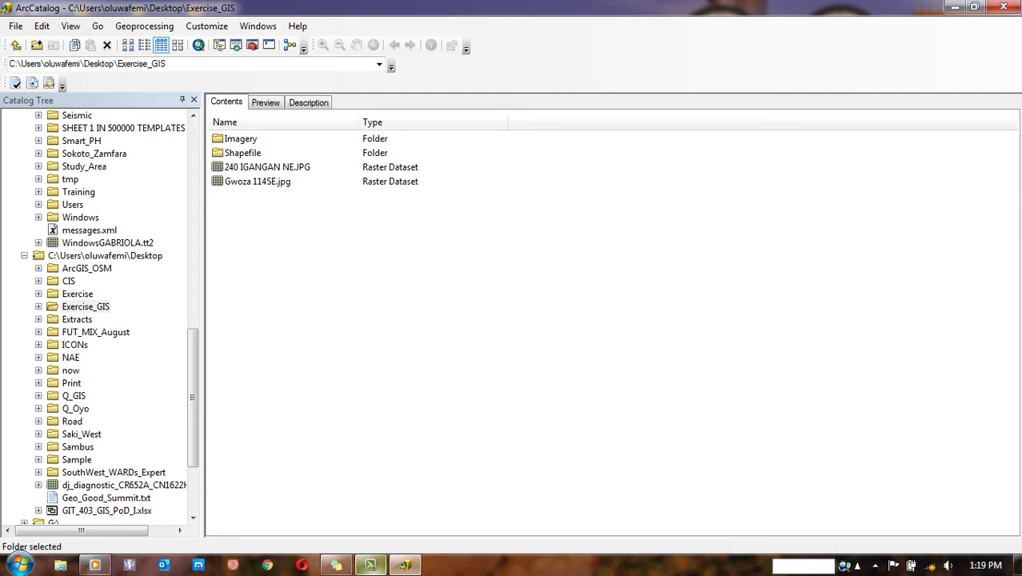
click(370, 565)
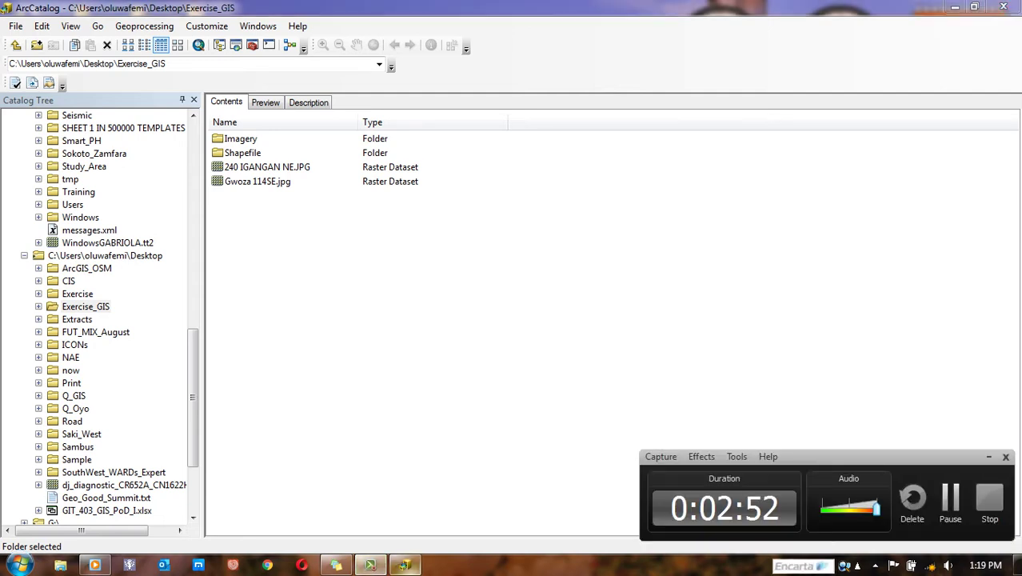
click(989, 457)
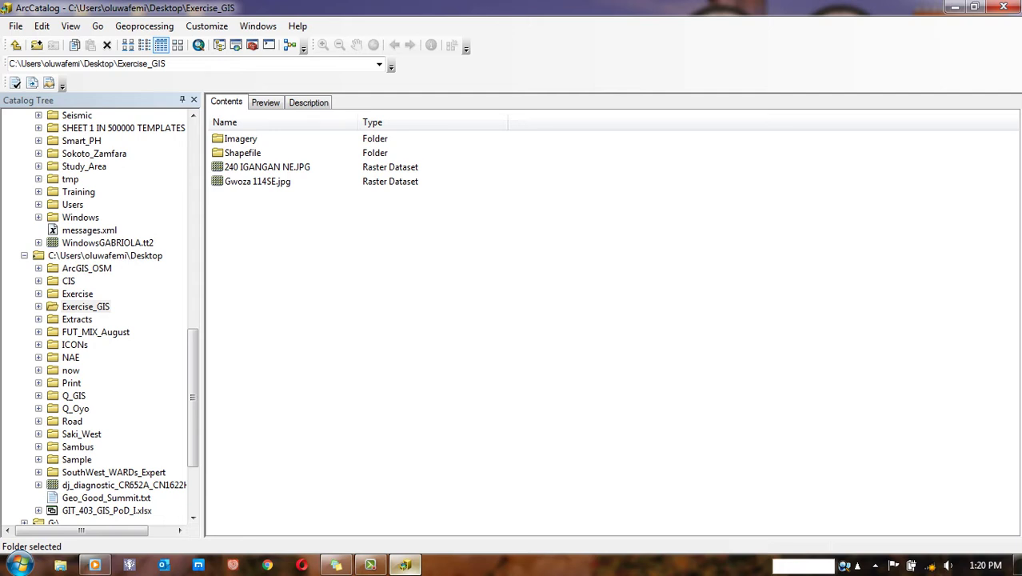
Step: Open the Shapefile folder inside Exercise_GIS
double_click(242, 153)
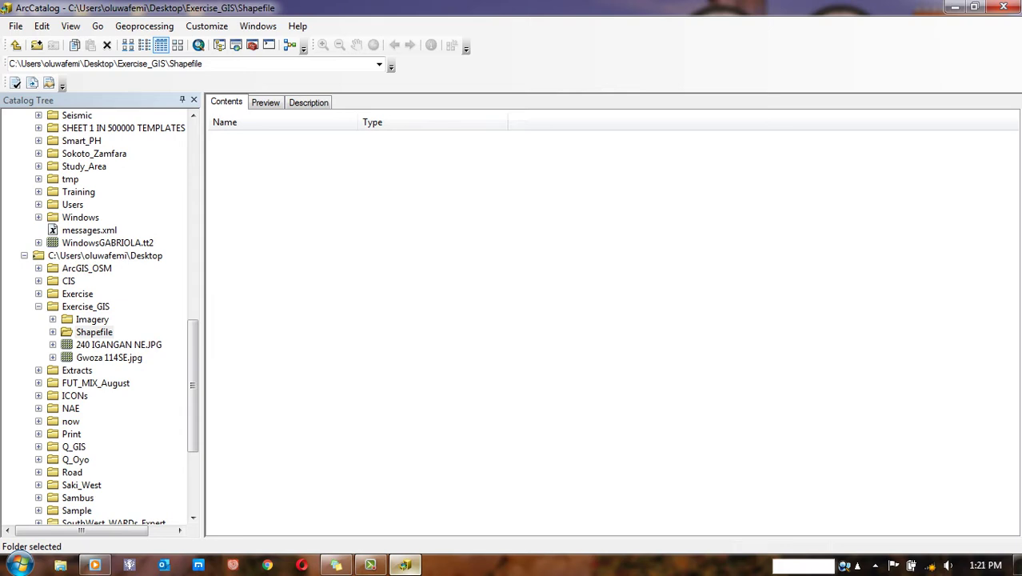
right_click(358, 251)
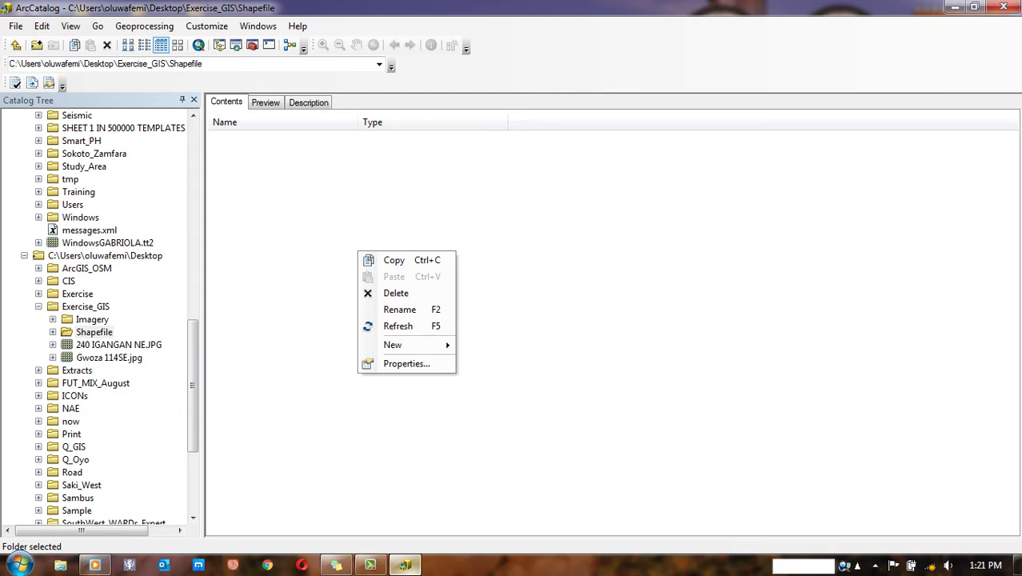
mouse_move(400, 344)
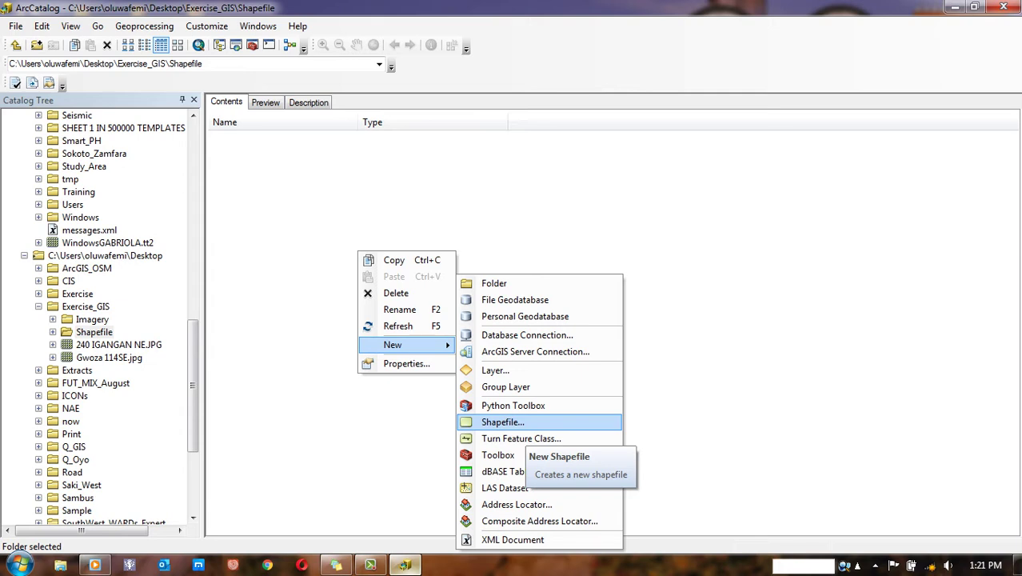
key(Escape)
right_click(506, 276)
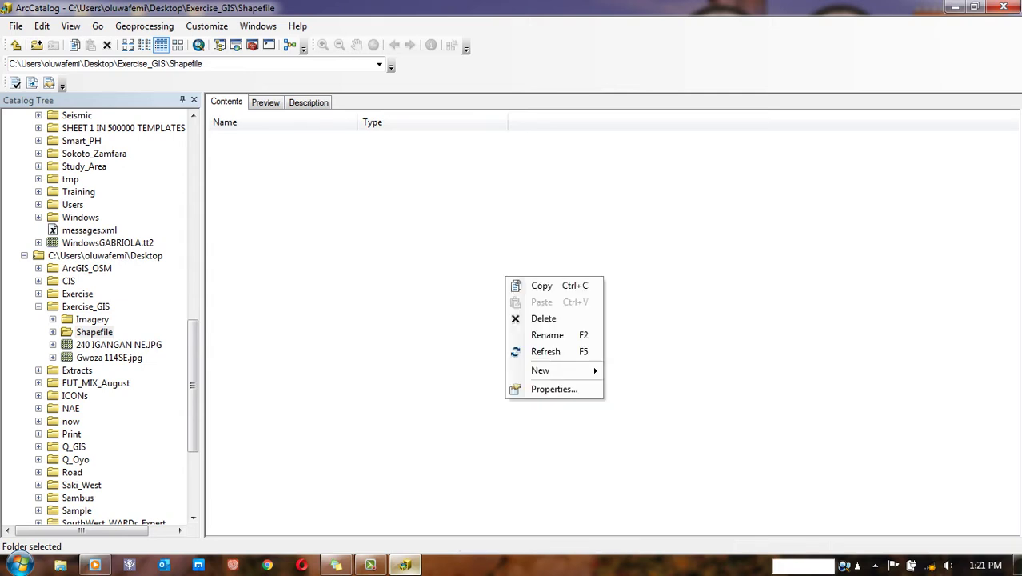
mouse_move(544, 369)
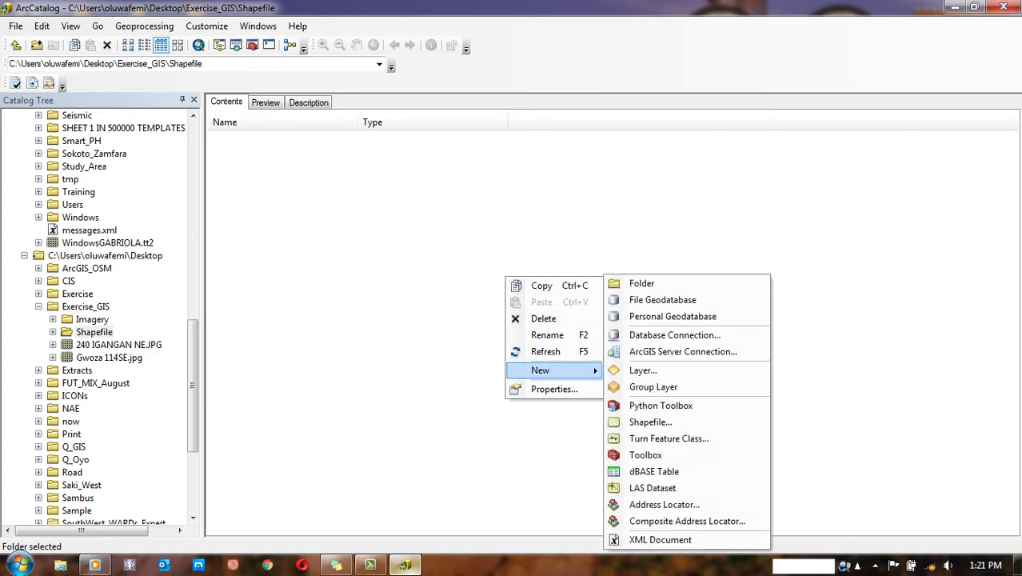
click(546, 351)
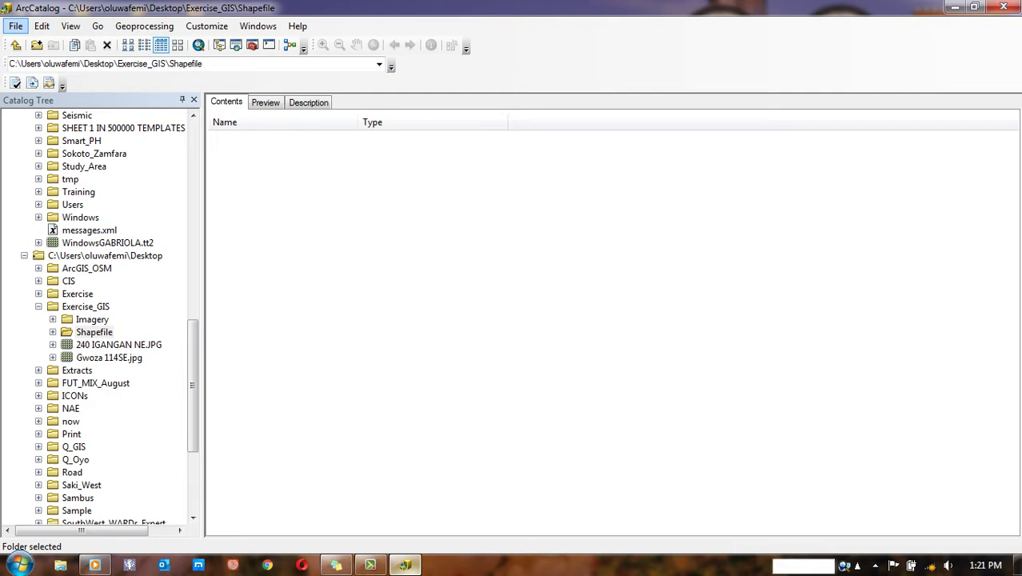
click(15, 25)
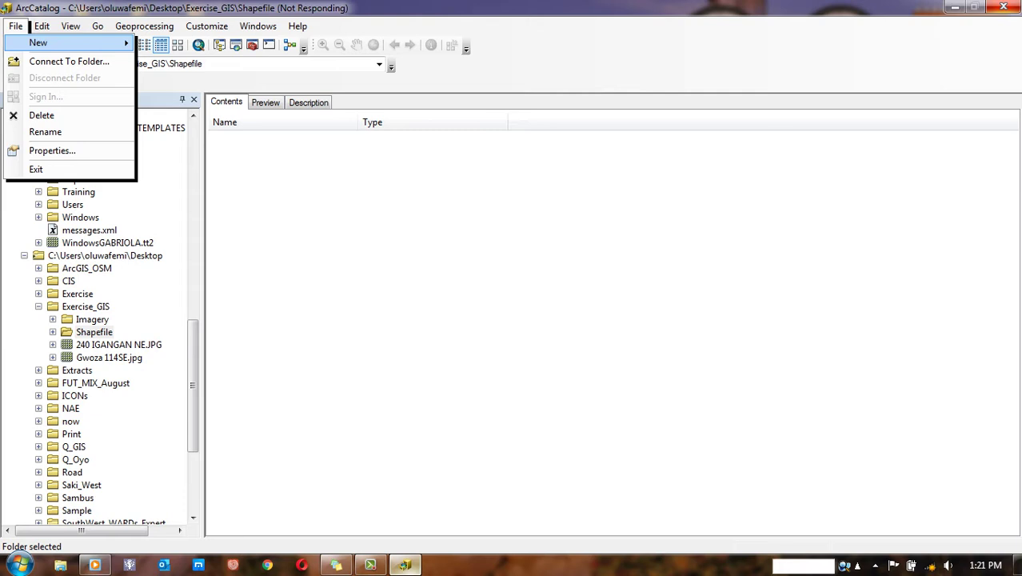
mouse_move(69, 42)
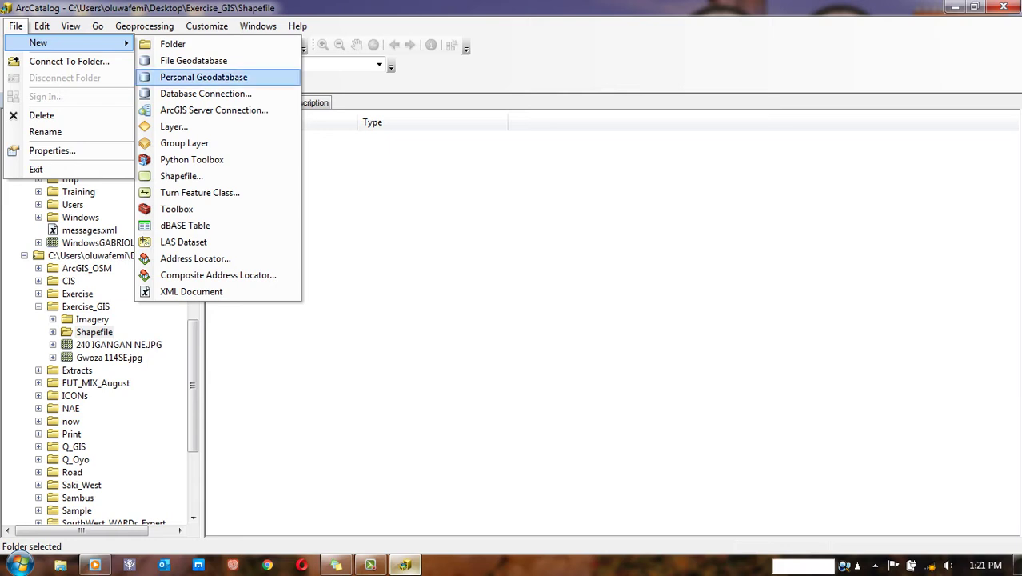
click(180, 176)
right_click(456, 215)
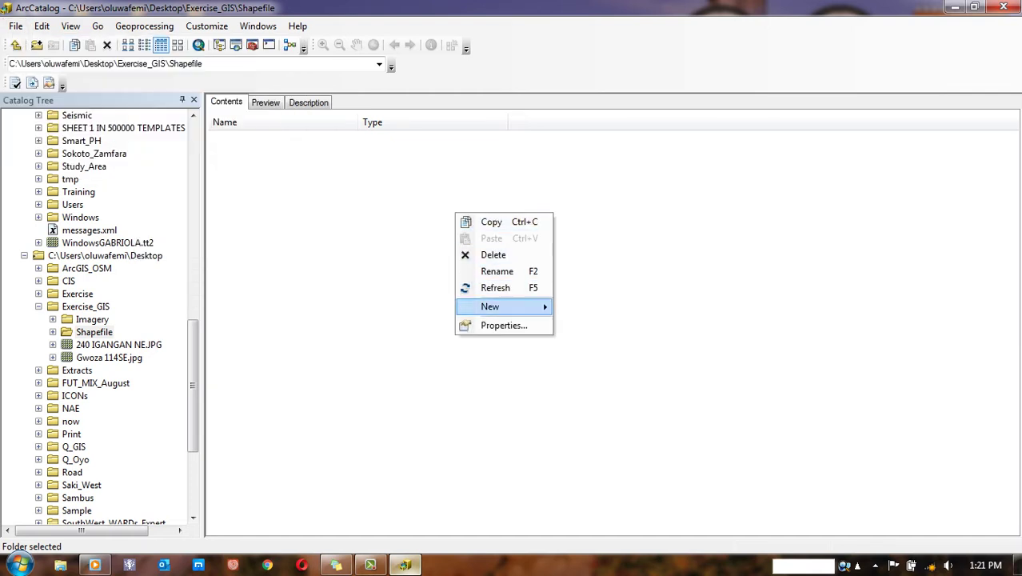
mouse_move(504, 306)
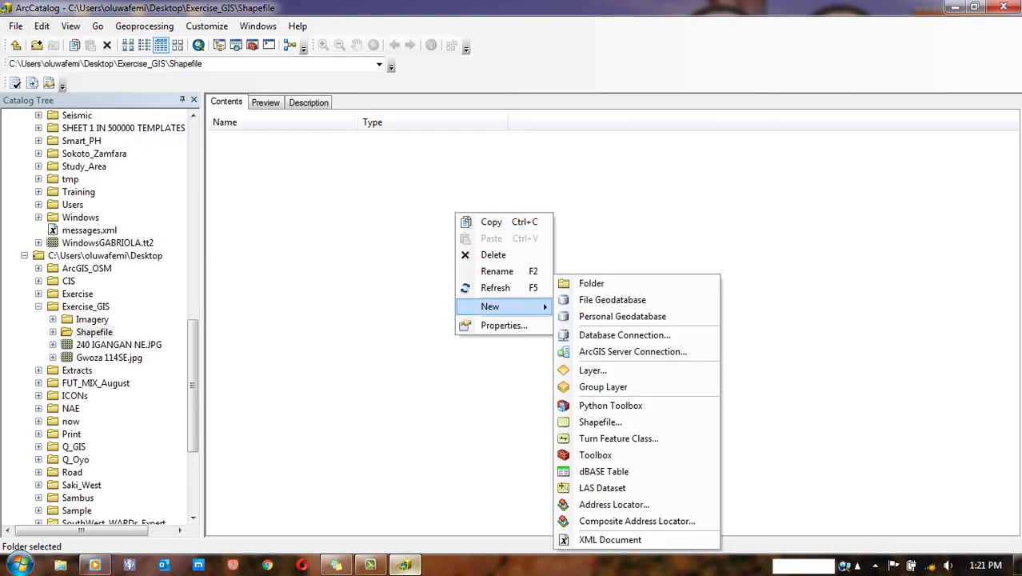
click(496, 287)
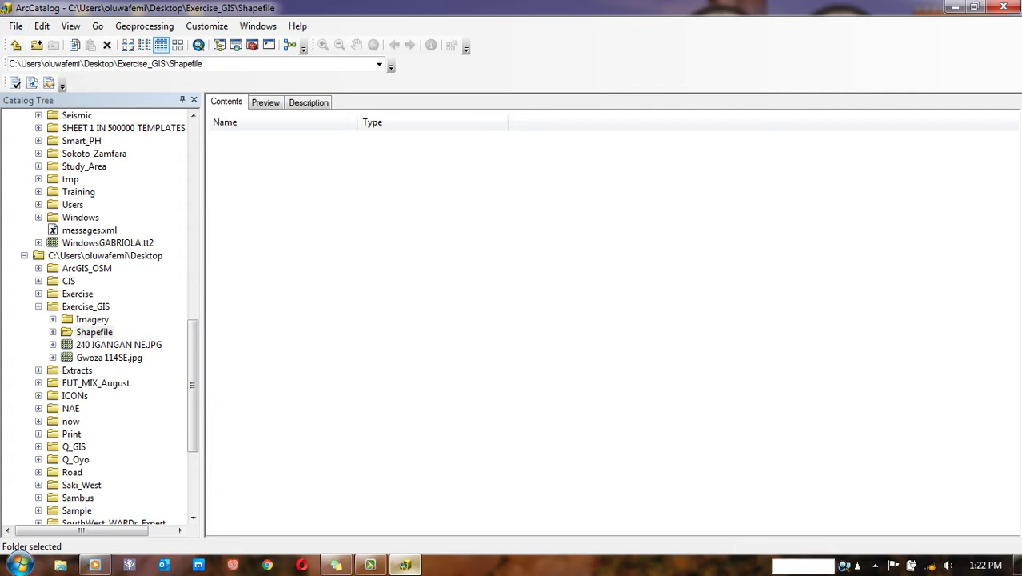
click(15, 25)
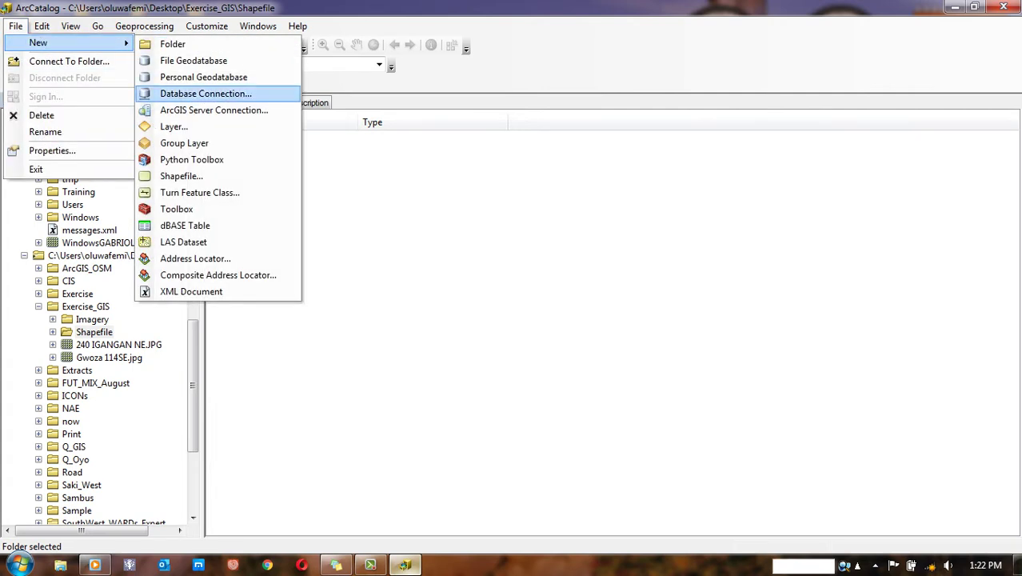
click(181, 175)
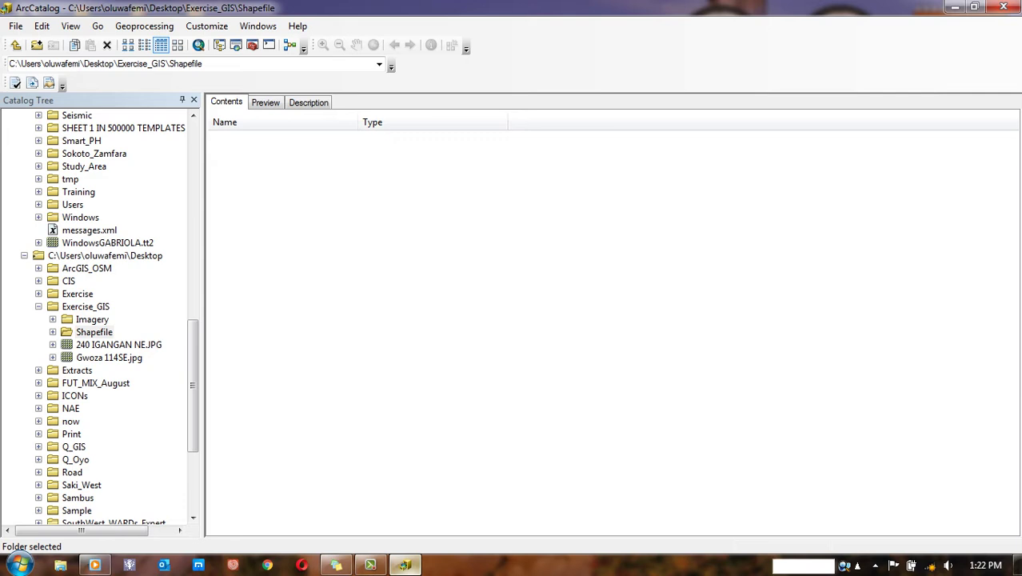
Step: Start a new shapefile in the Shapefile folder, naming it Tree and using the Point feature type
right_click(309, 188)
mouse_move(344, 280)
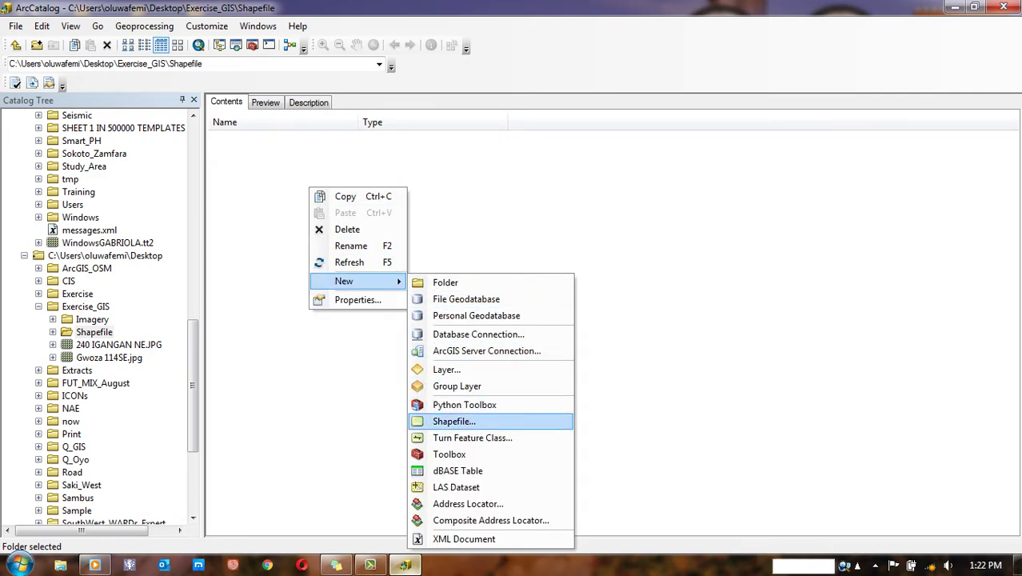
click(454, 421)
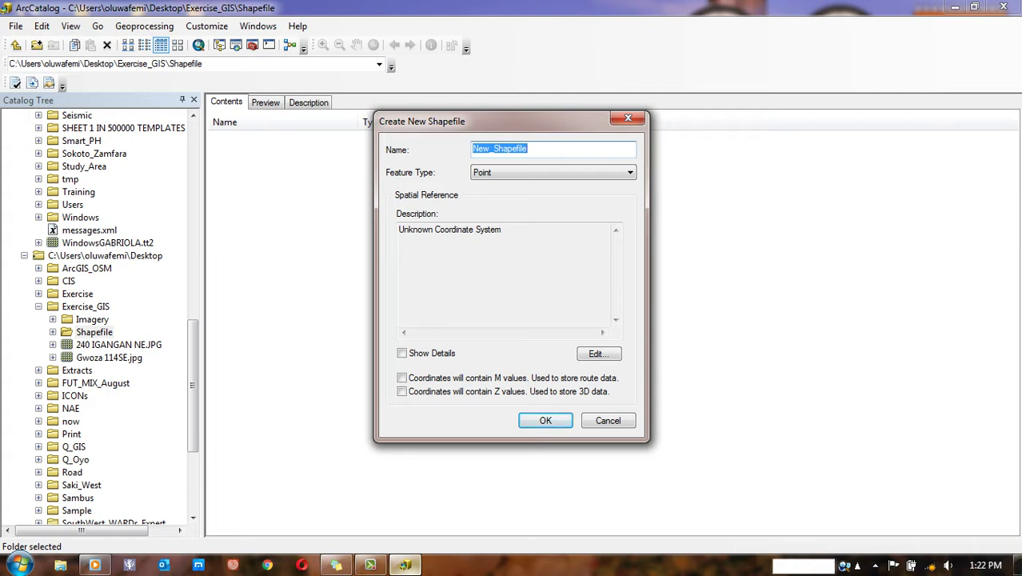
text(Tree)
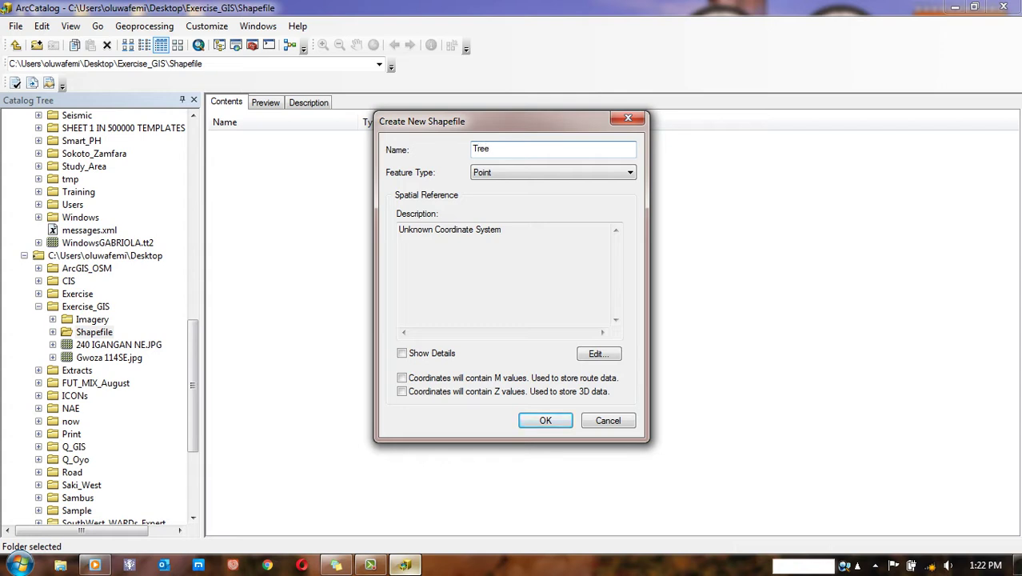
click(553, 172)
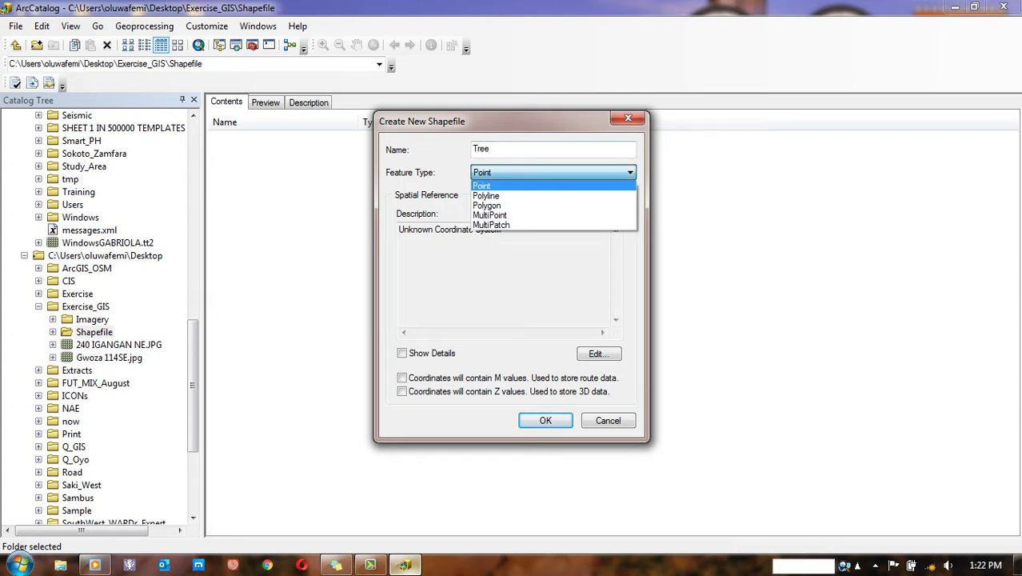
key(Return)
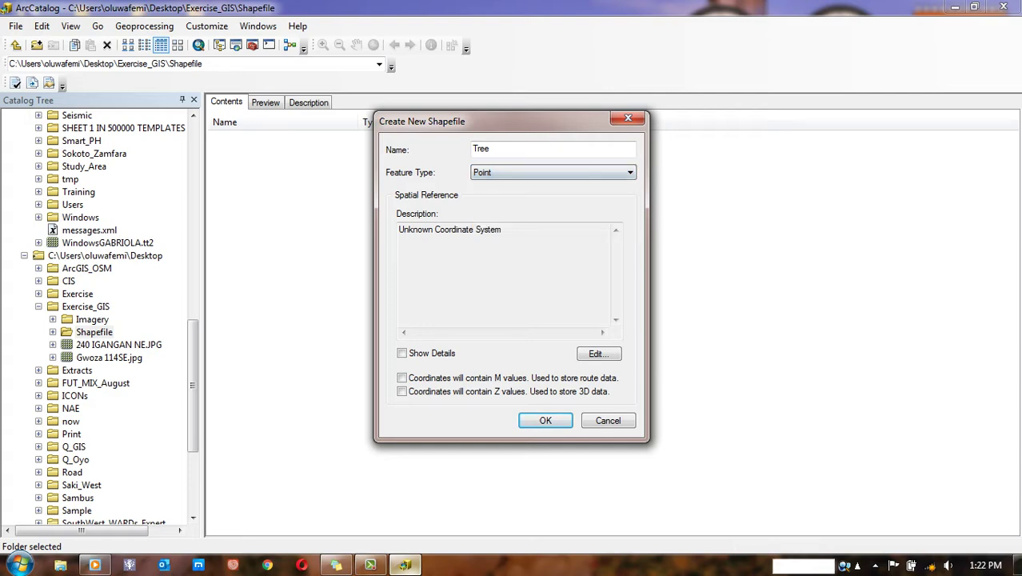
Step: Assign the WGS 1984 geographic coordinate system from the World group to the Tree shapefile and finish creating it
click(598, 354)
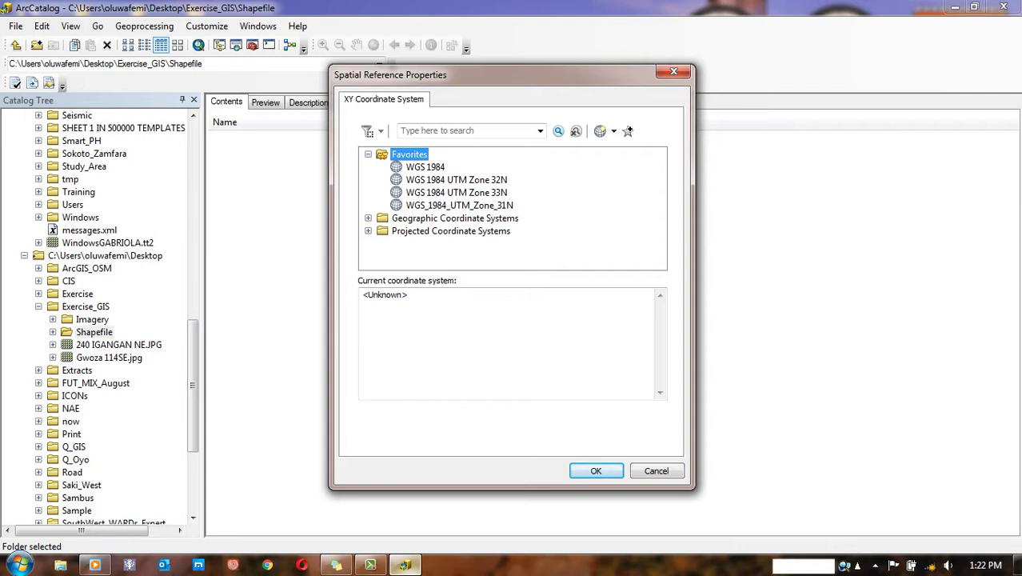
key(Left)
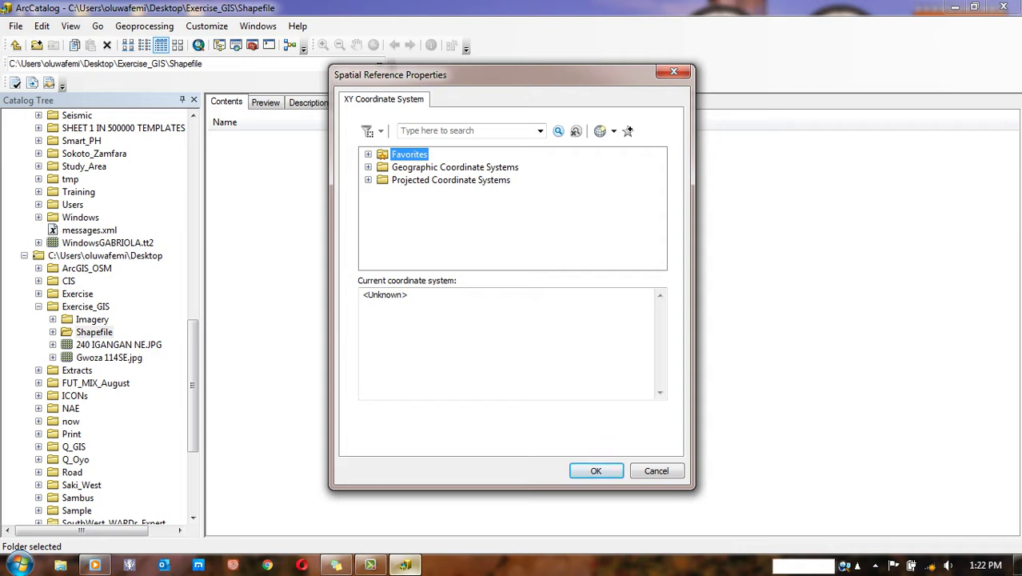
click(367, 166)
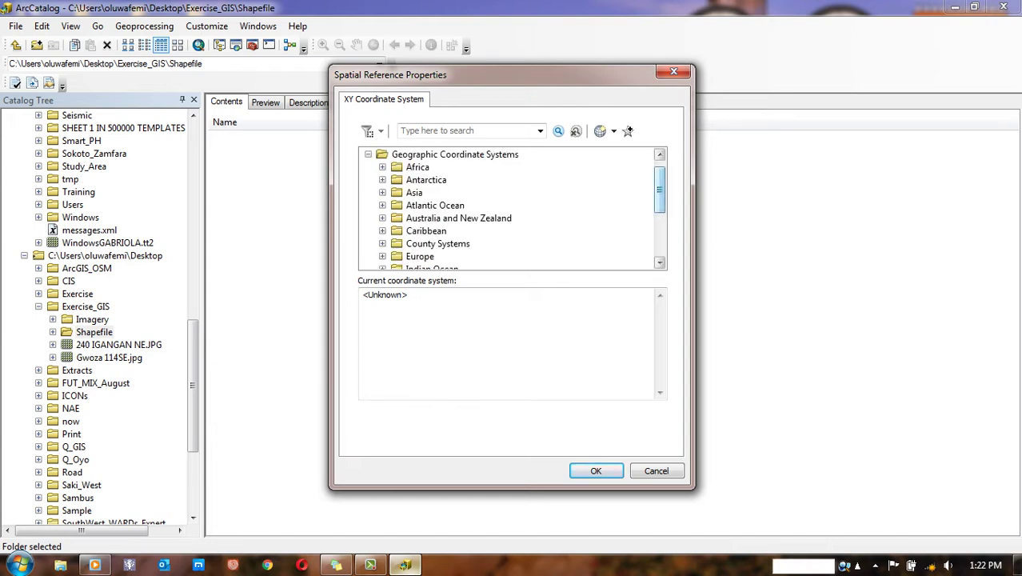
click(454, 154)
scroll(512, 208, down, 3)
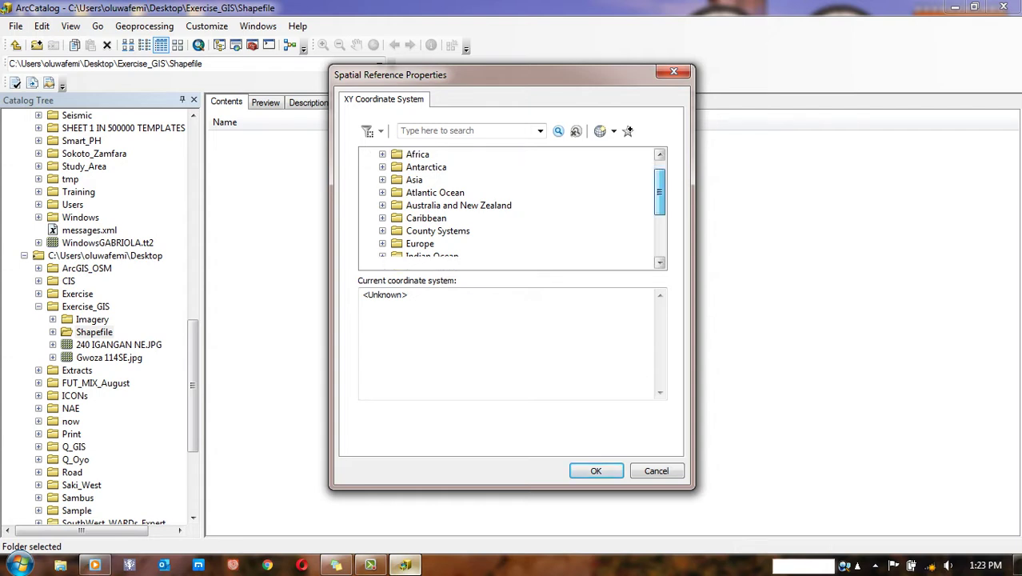
click(417, 244)
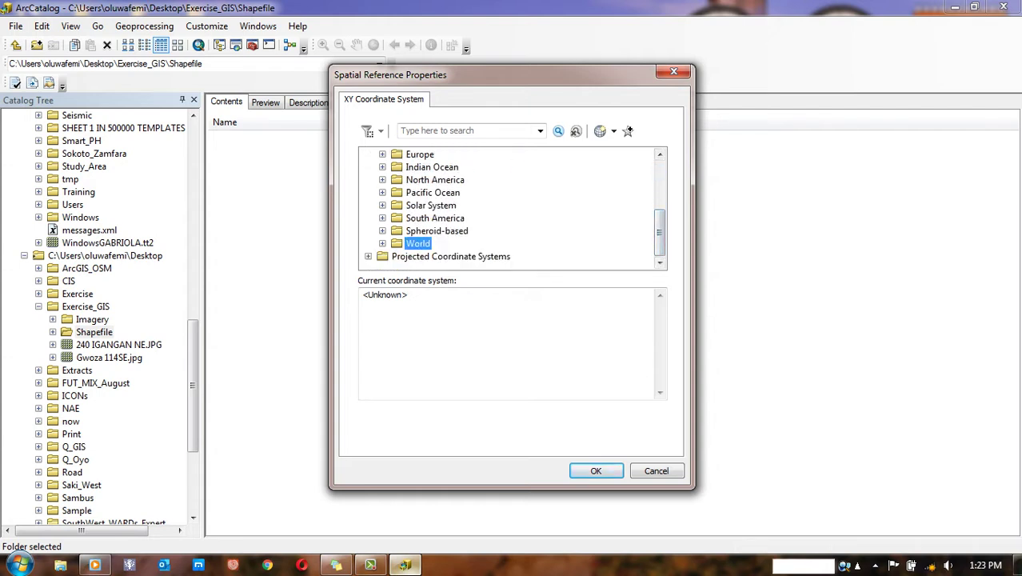
double_click(417, 243)
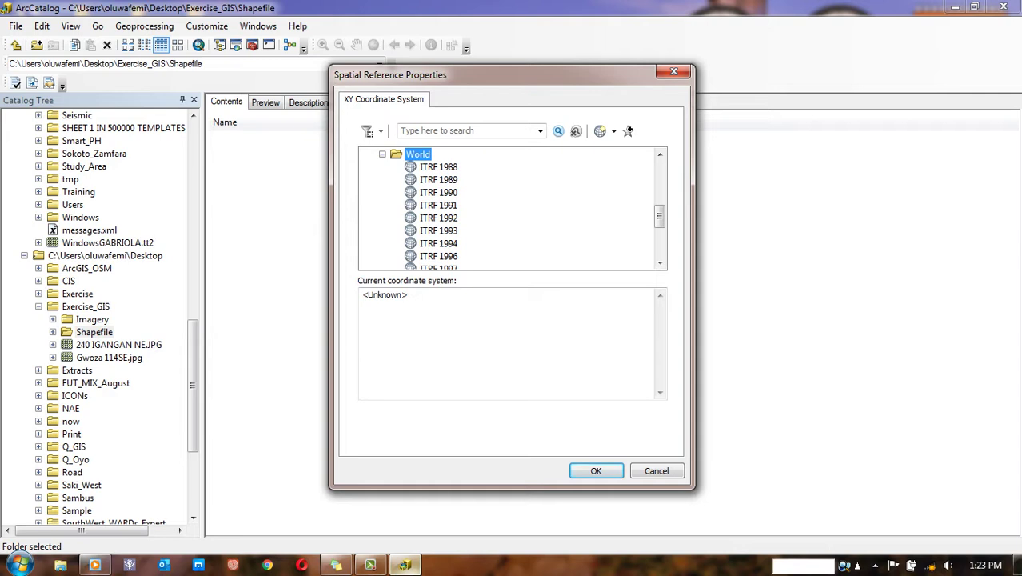
scroll(511, 208, down, 3)
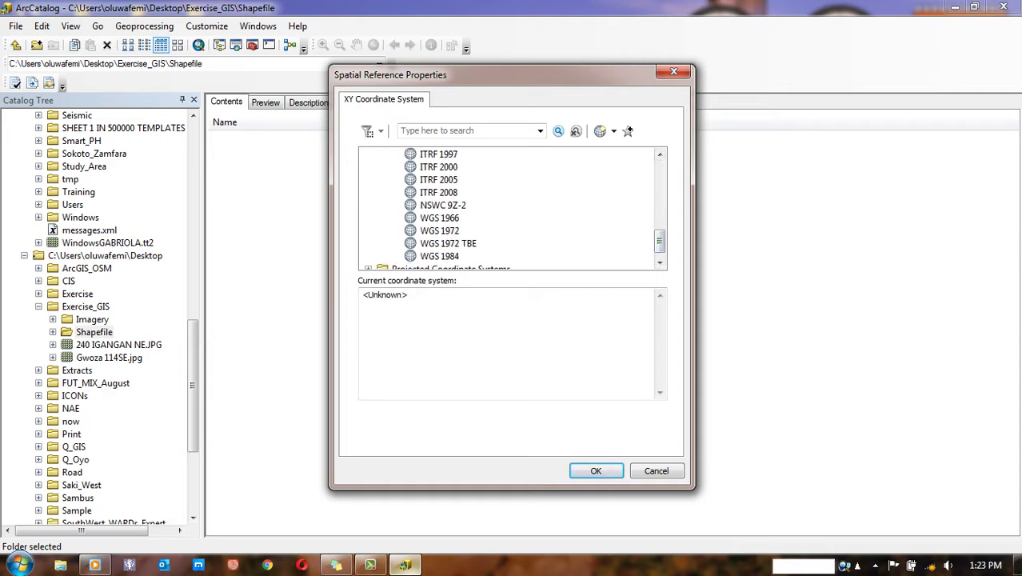
click(439, 256)
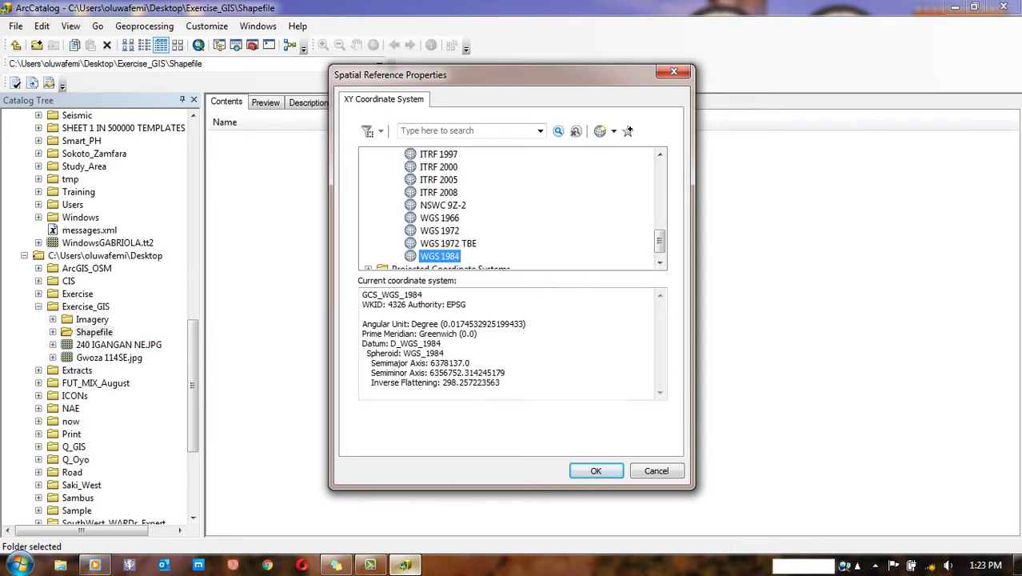
click(596, 470)
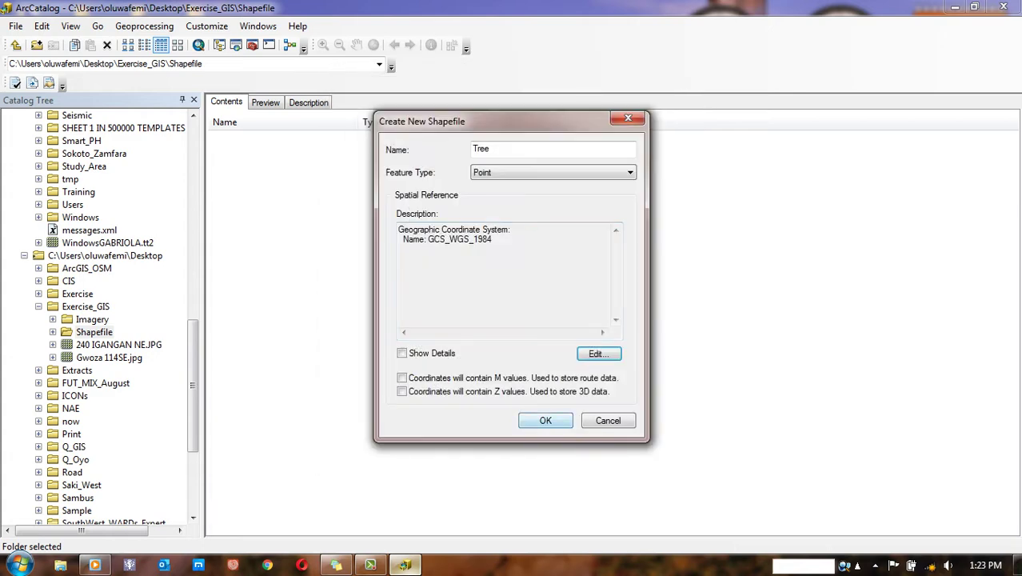
click(545, 420)
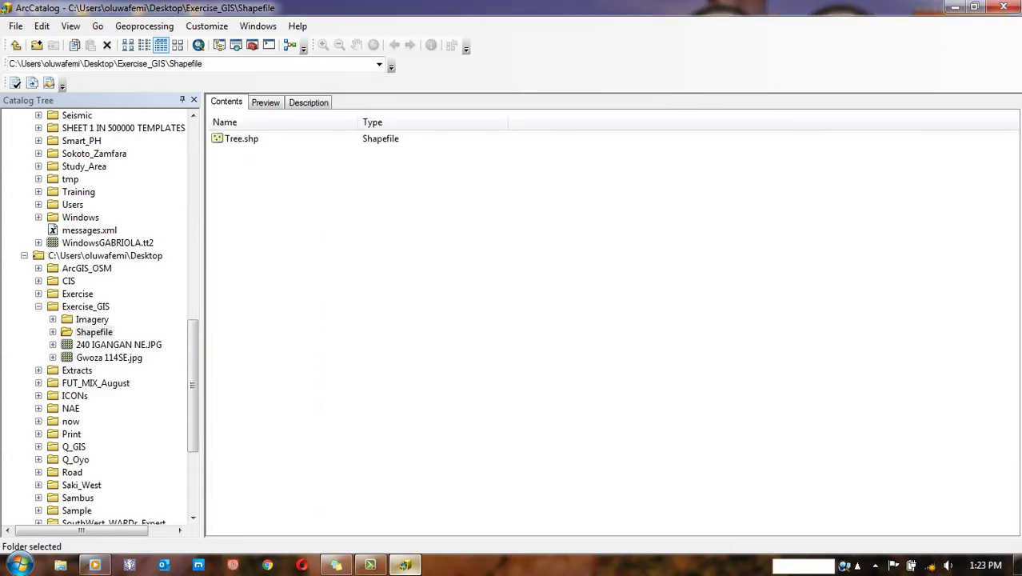
Step: Switch the display of the Shapefile folder's contents from the details list to large icons and finally to thumbnails
click(127, 45)
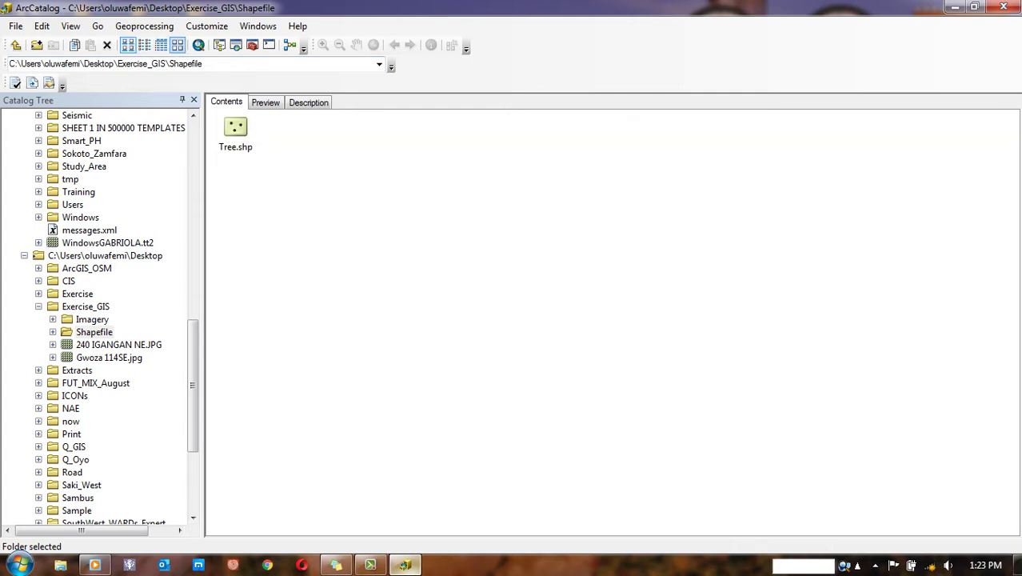
click(177, 44)
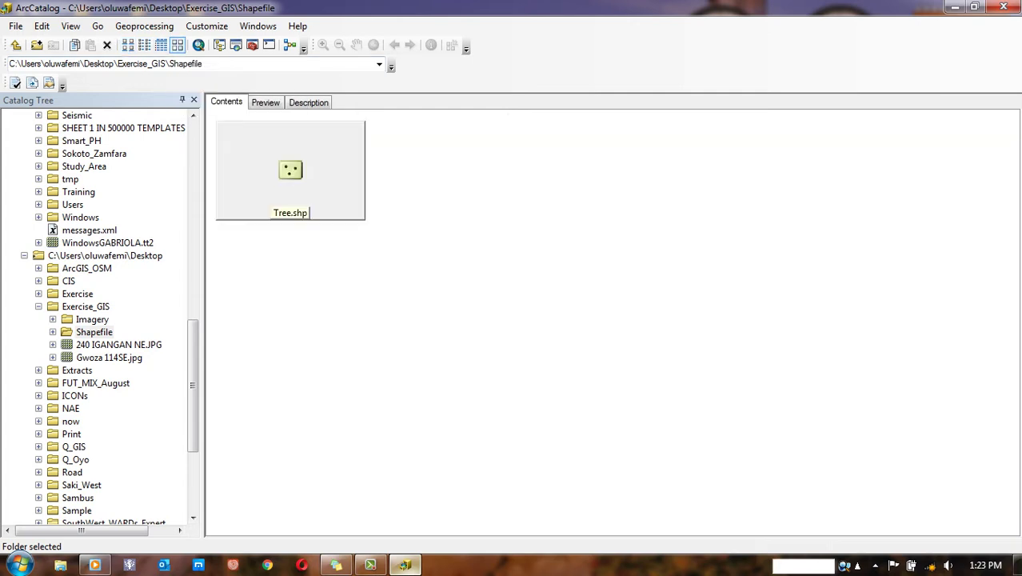
click(127, 45)
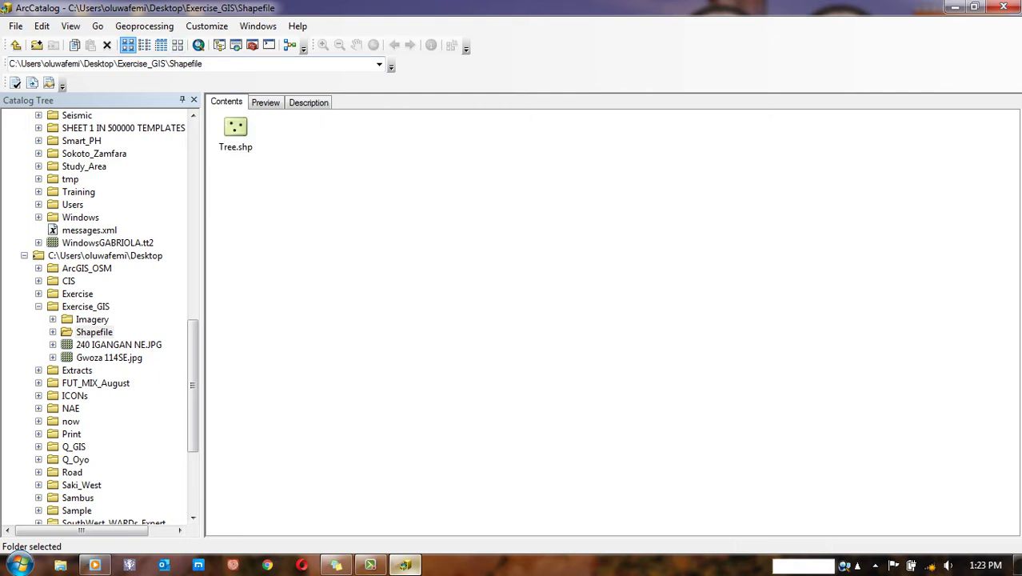
click(178, 45)
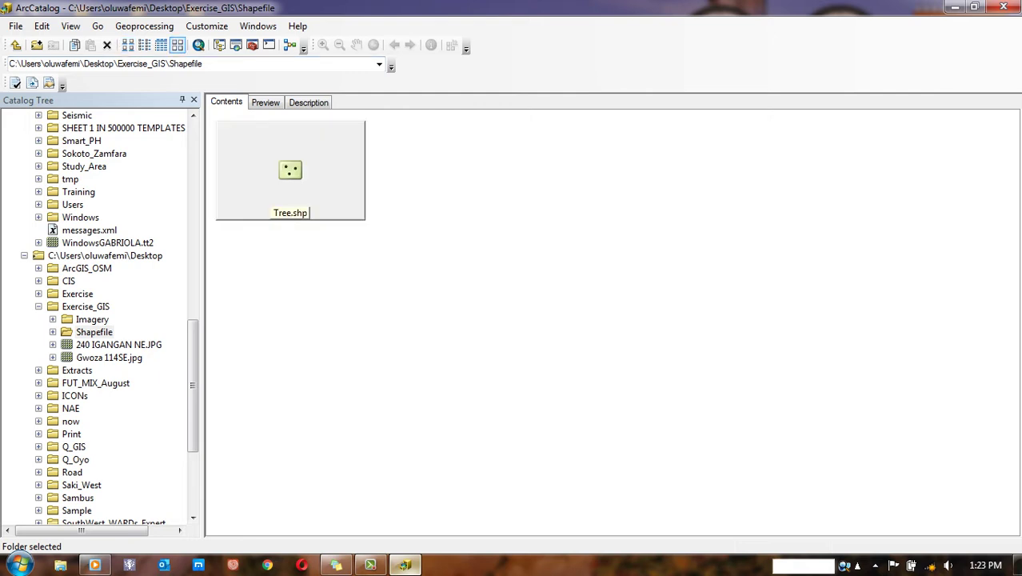
click(308, 212)
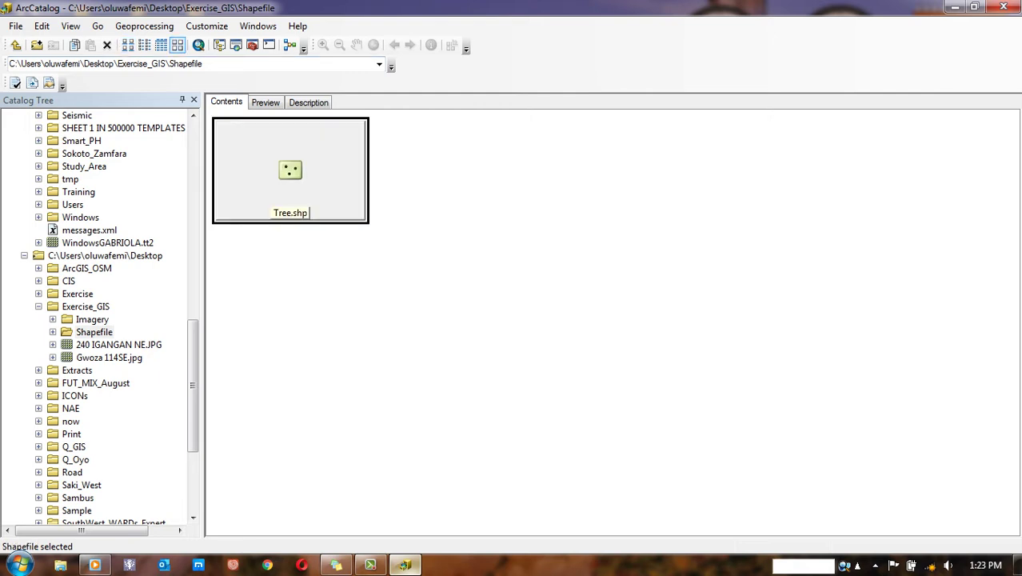
right_click(630, 218)
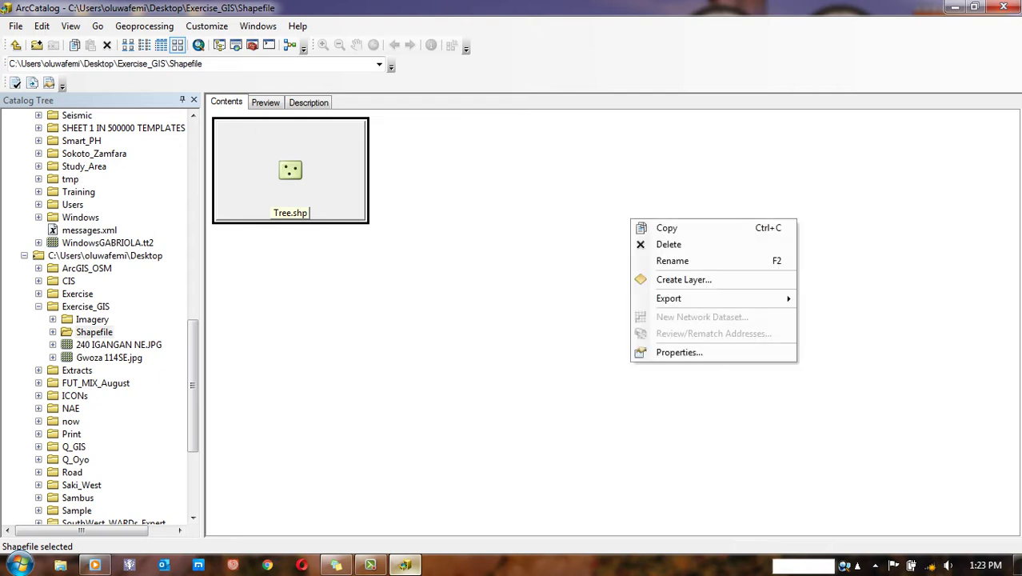
click(684, 280)
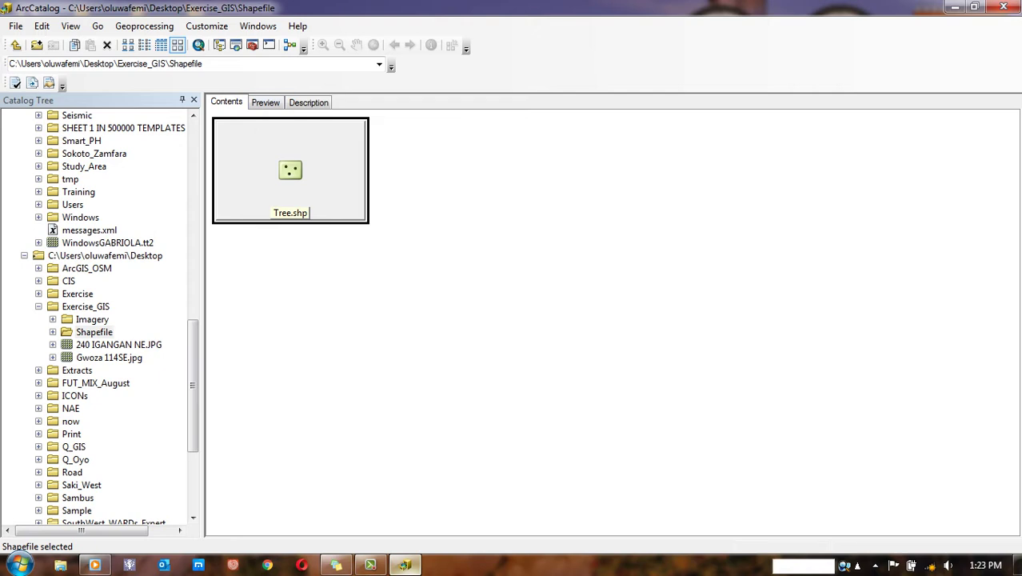
click(95, 332)
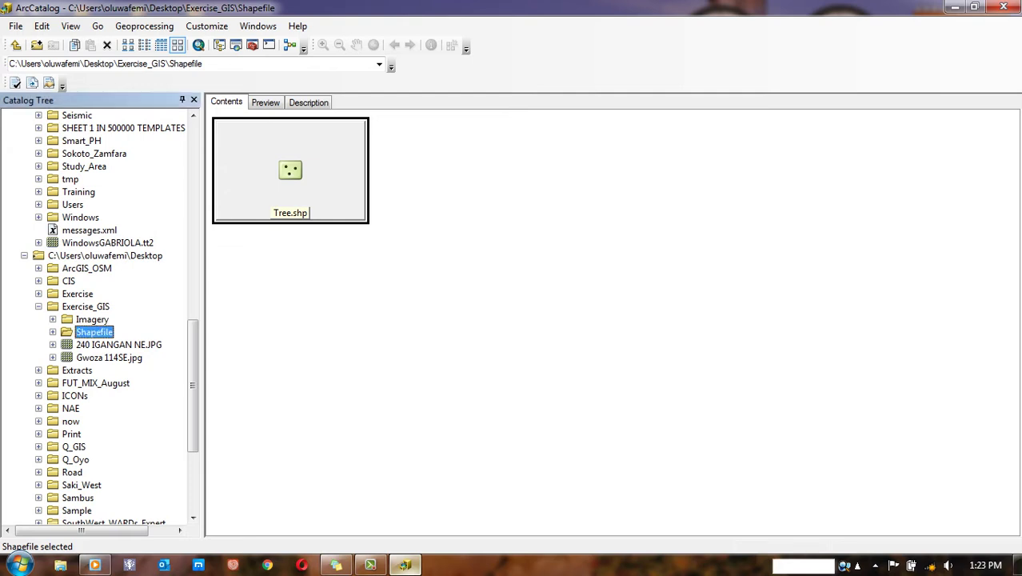
right_click(309, 331)
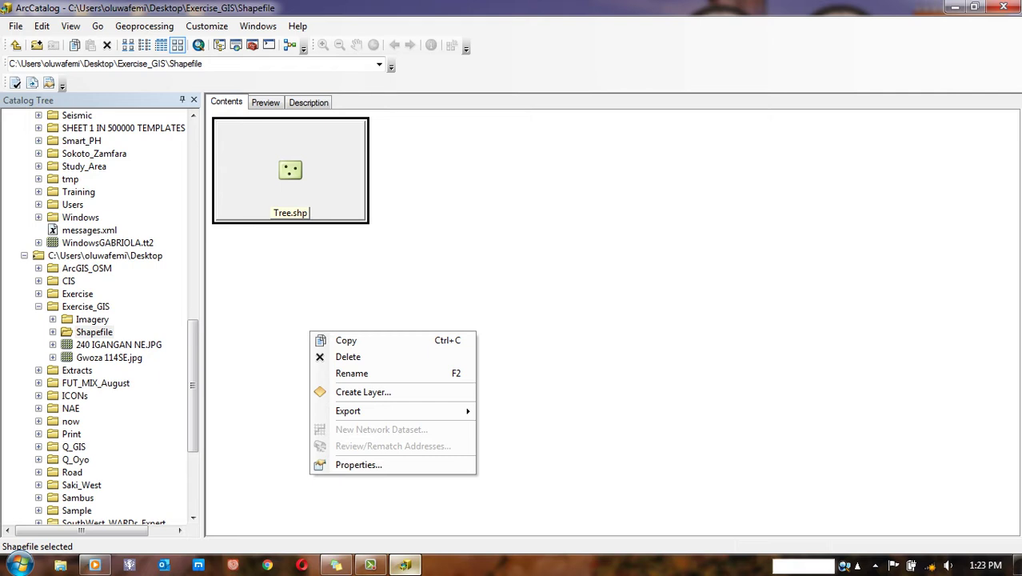
key(Escape)
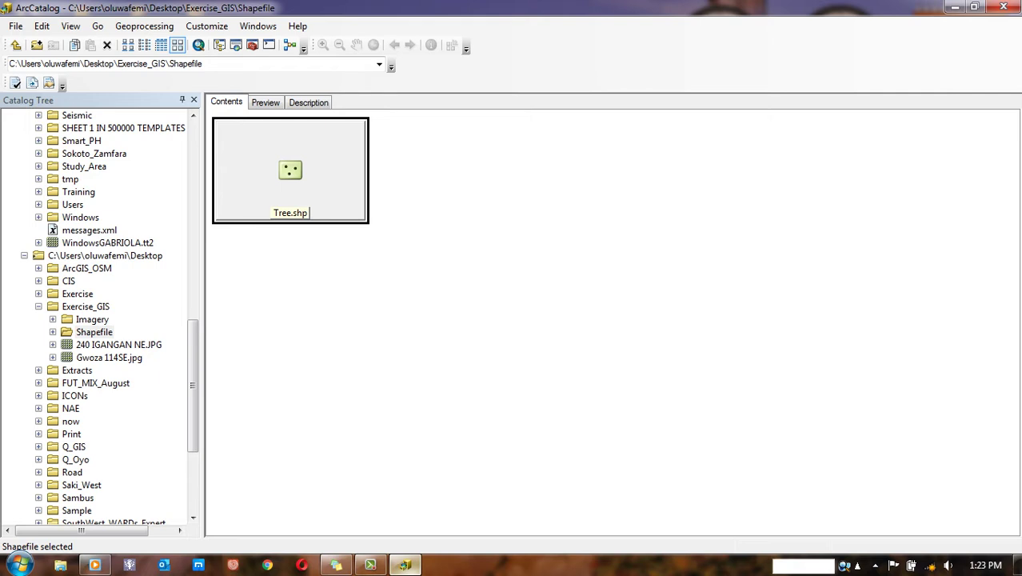
click(94, 331)
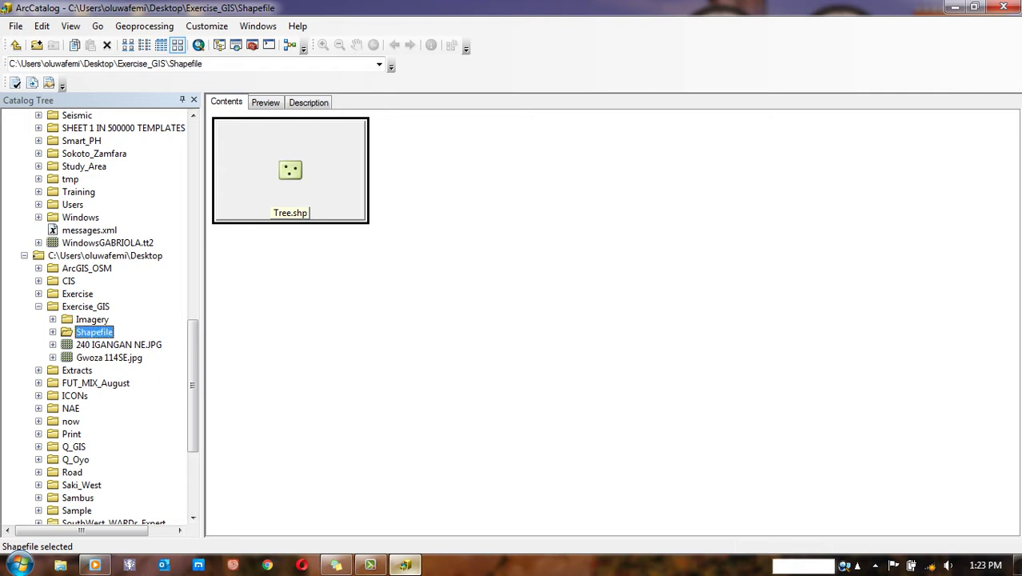
click(92, 319)
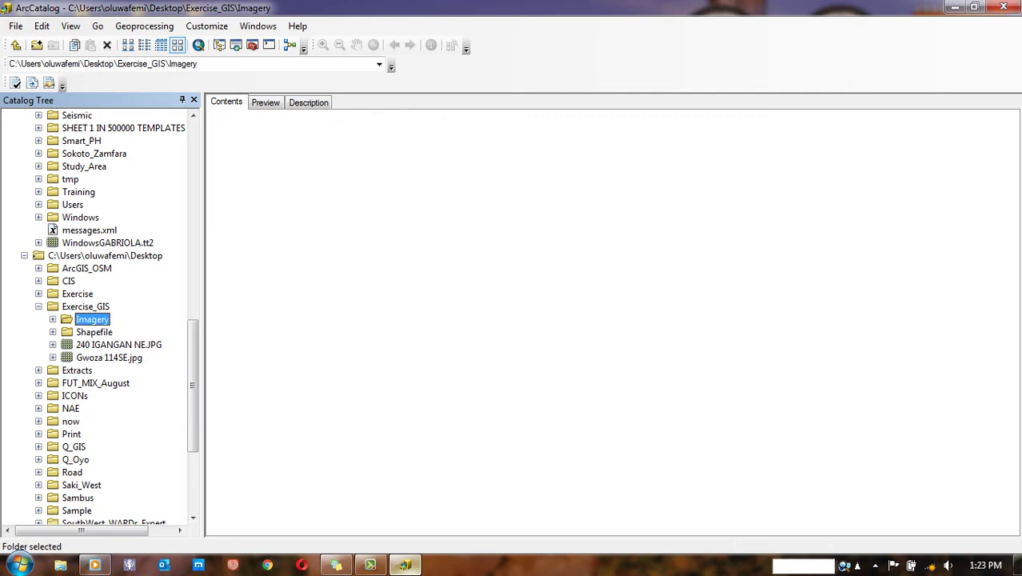
click(93, 331)
key(Tab)
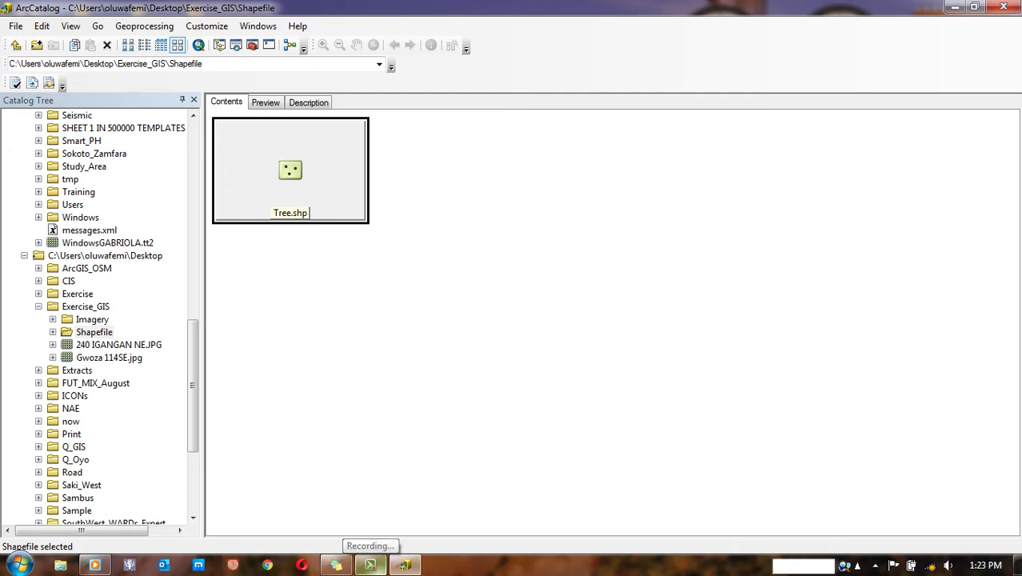
click(370, 564)
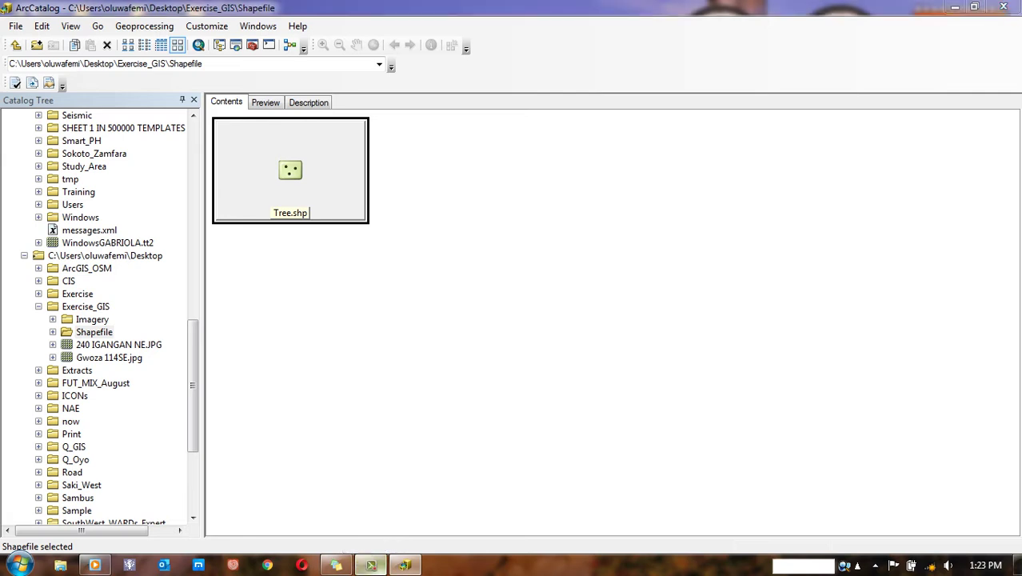
click(950, 502)
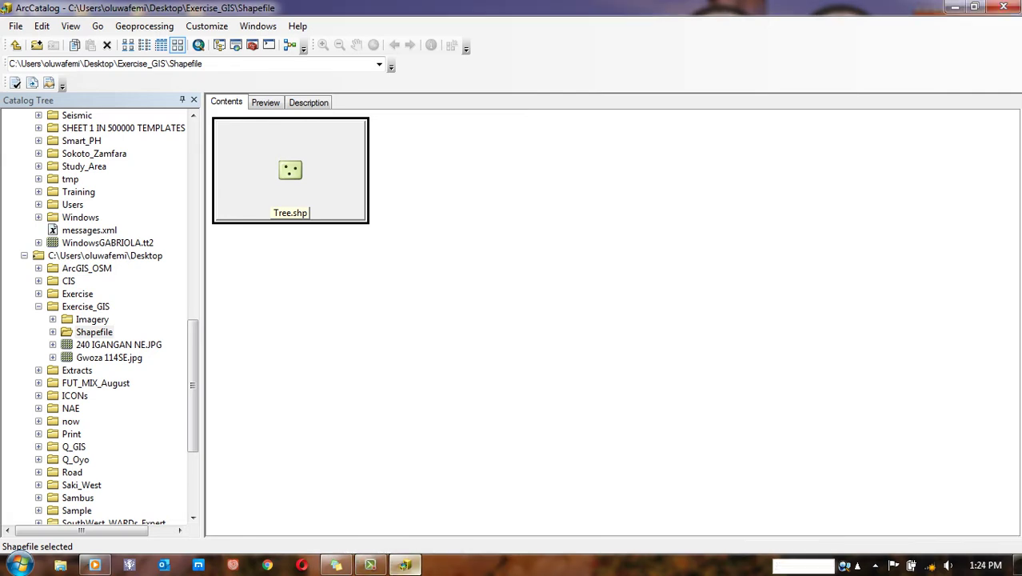
Step: Start another new shapefile in the Shapefile folder, naming it Stream and using the Polyline feature type
right_click(94, 332)
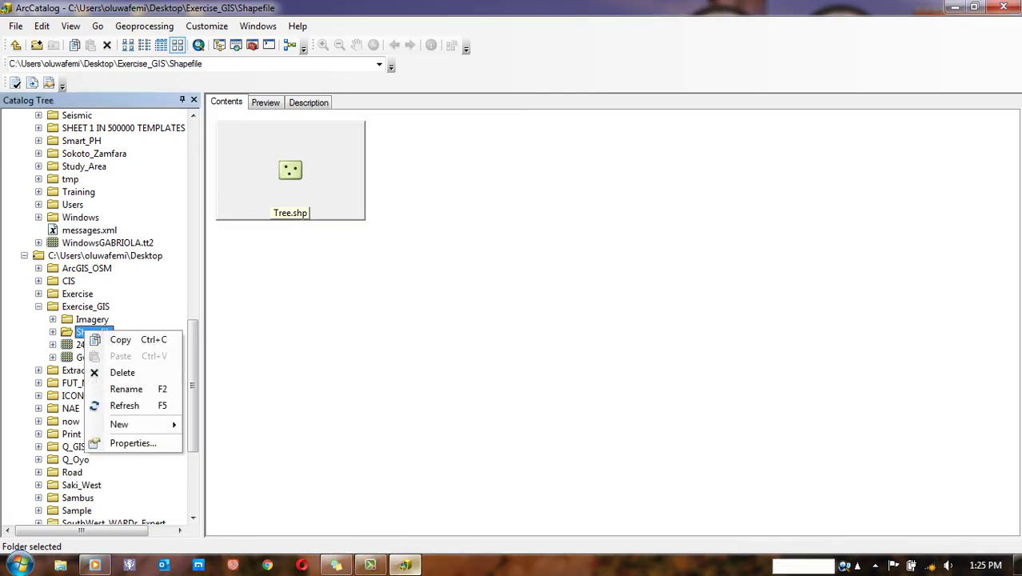
mouse_move(120, 424)
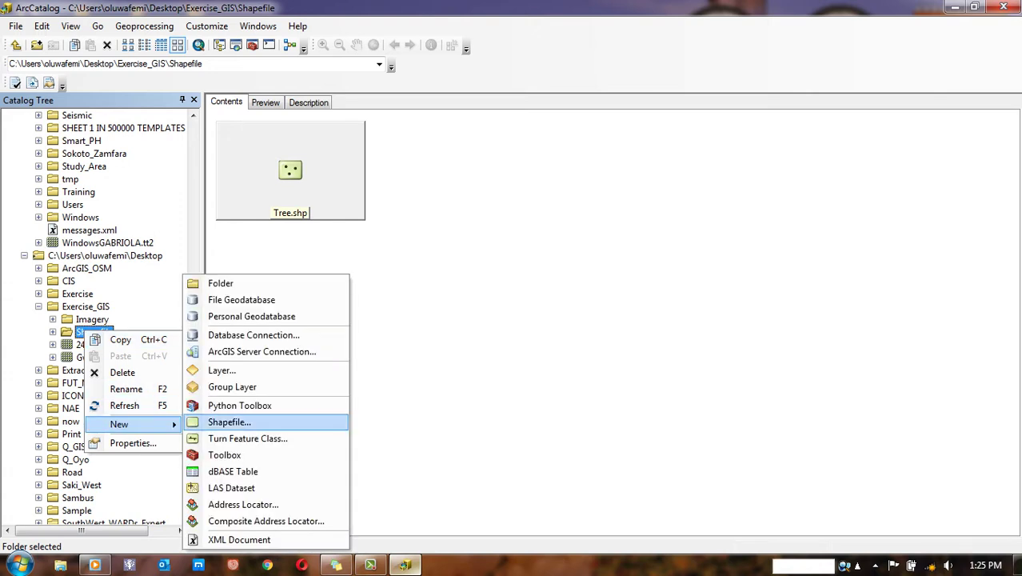
click(230, 421)
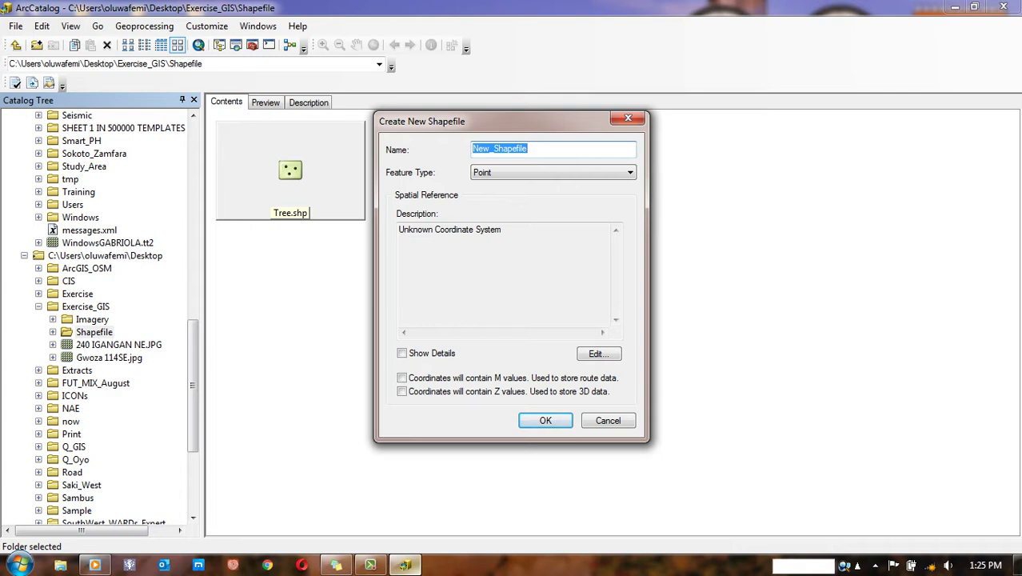
text(Str)
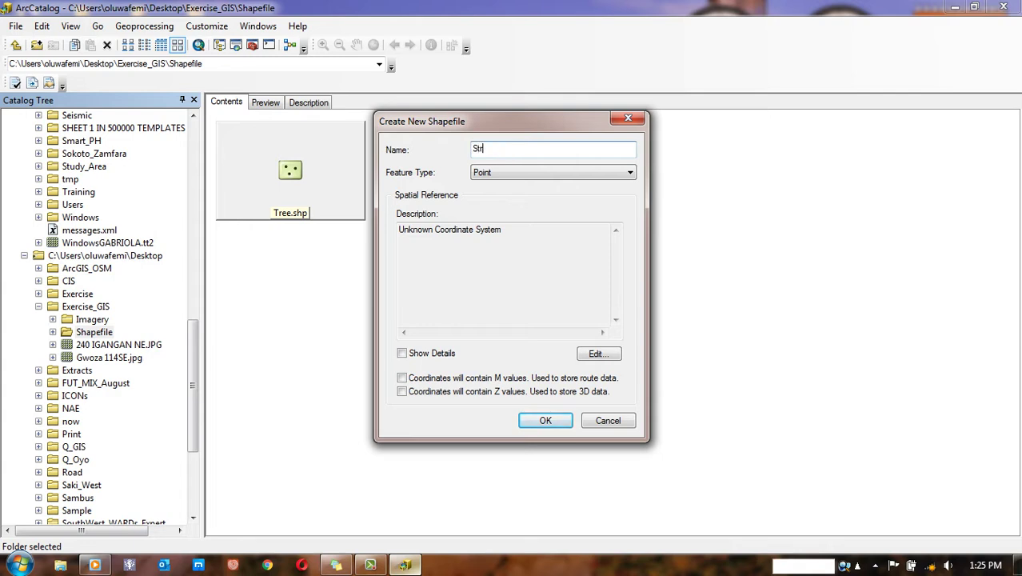
text(eam)
click(553, 172)
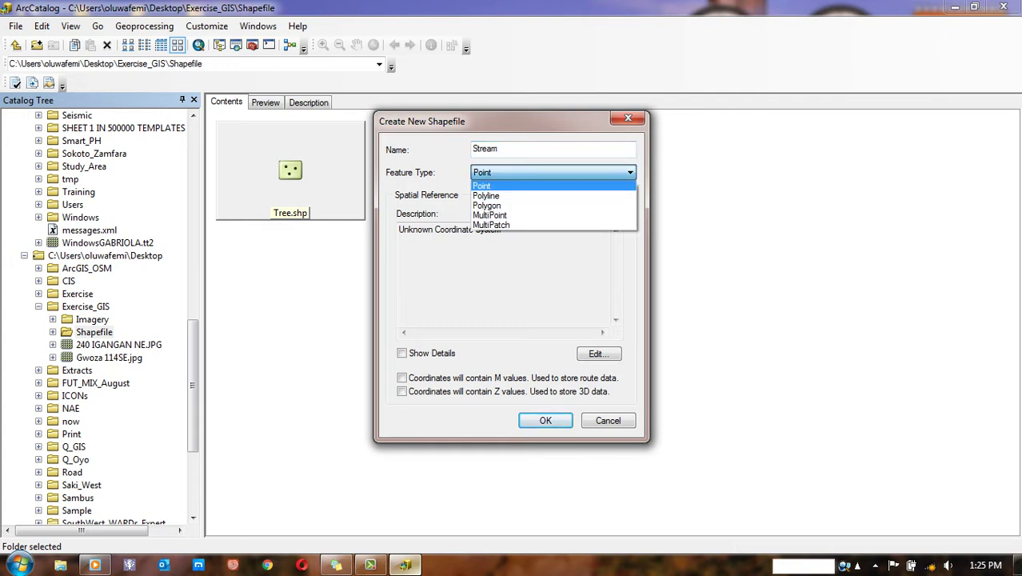
key(Down)
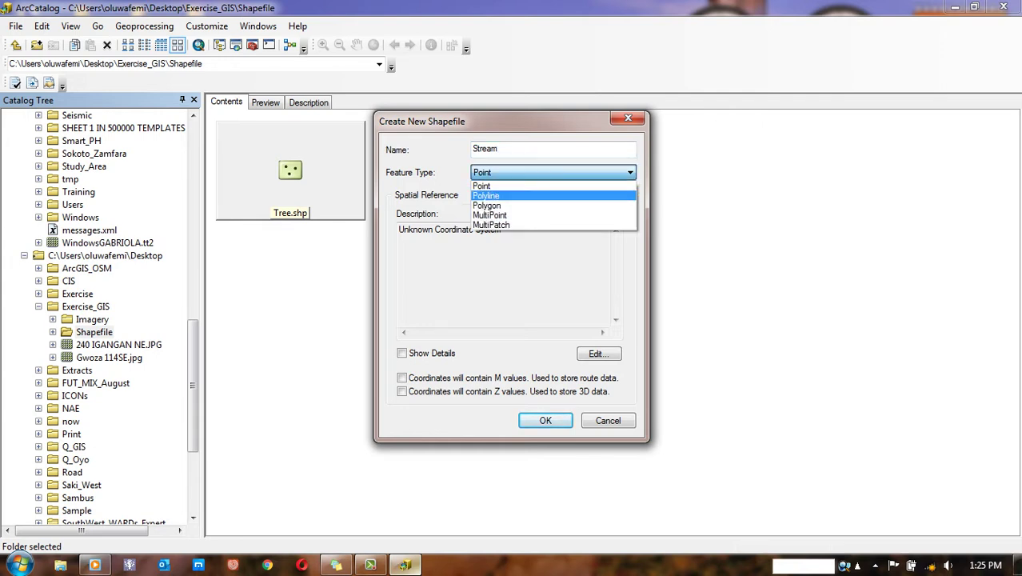
key(Return)
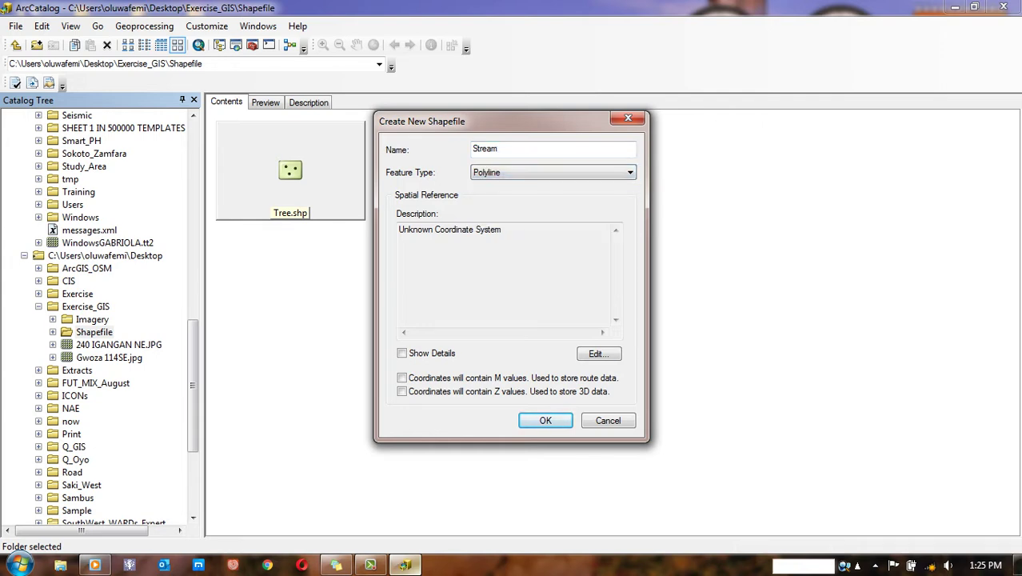
Step: Assign the WGS 1984 geographic coordinate system from the World group to the Stream shapefile and finish creating it
click(598, 354)
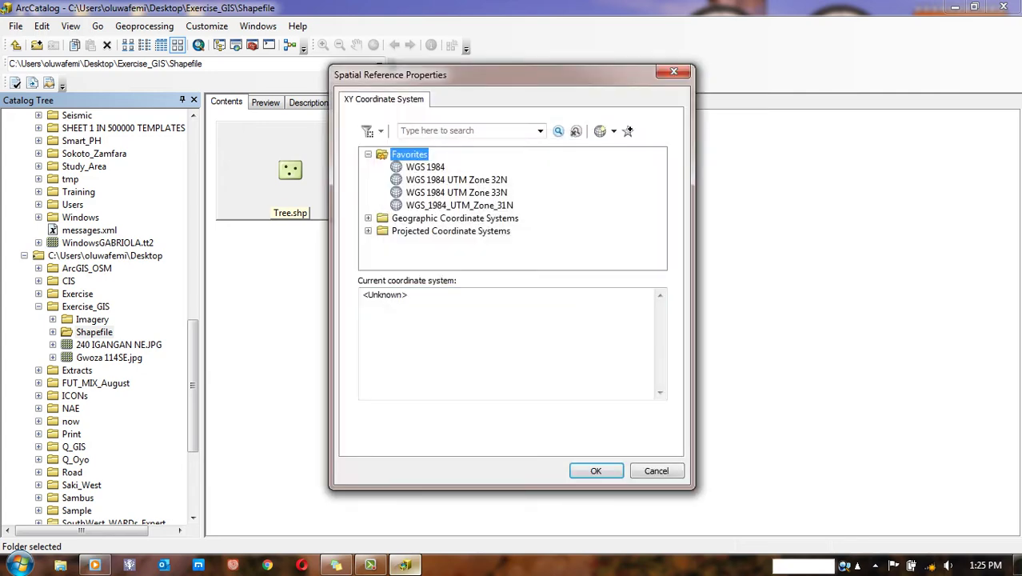
click(368, 217)
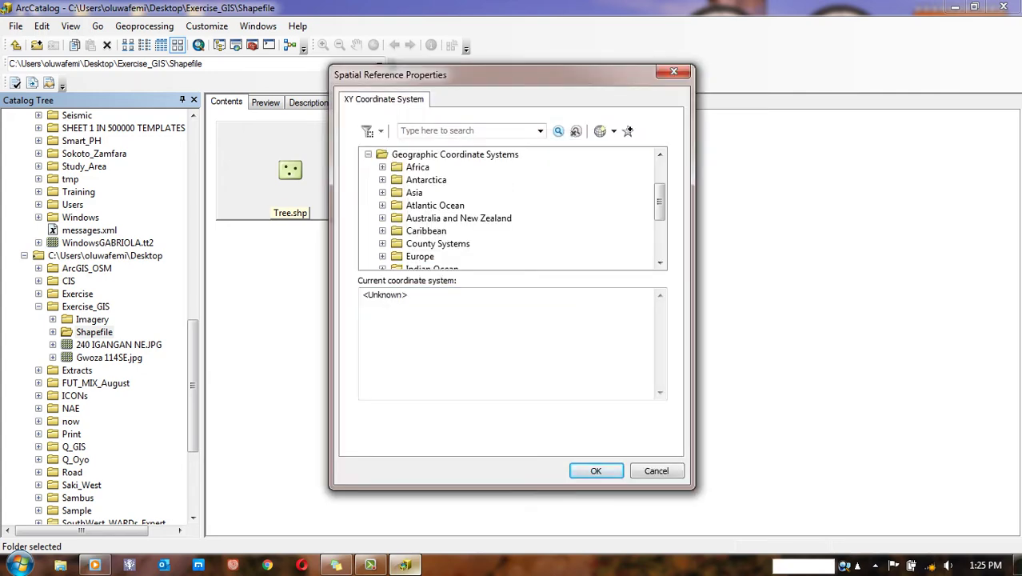
drag(659, 201, 659, 237)
click(417, 243)
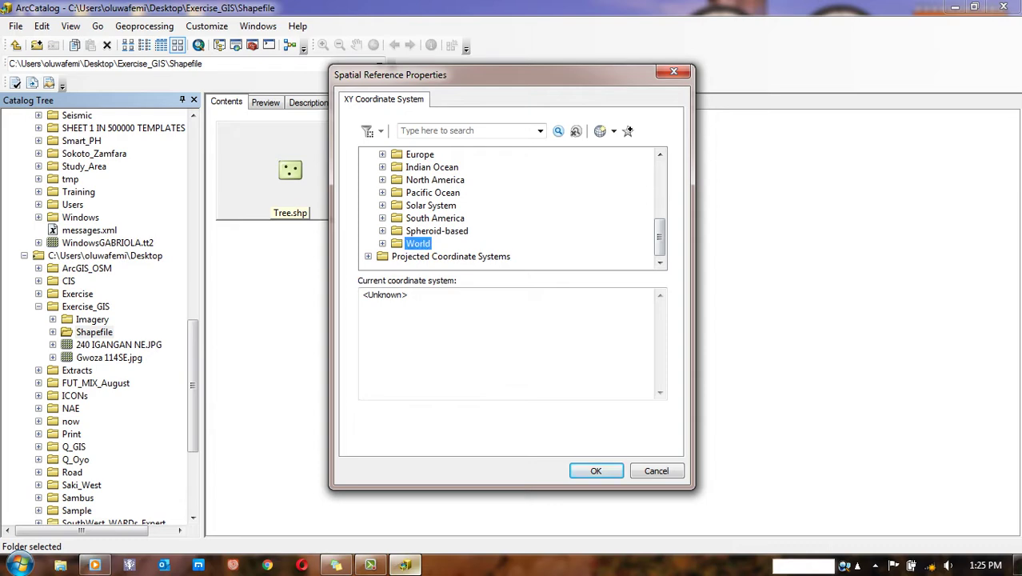
click(383, 243)
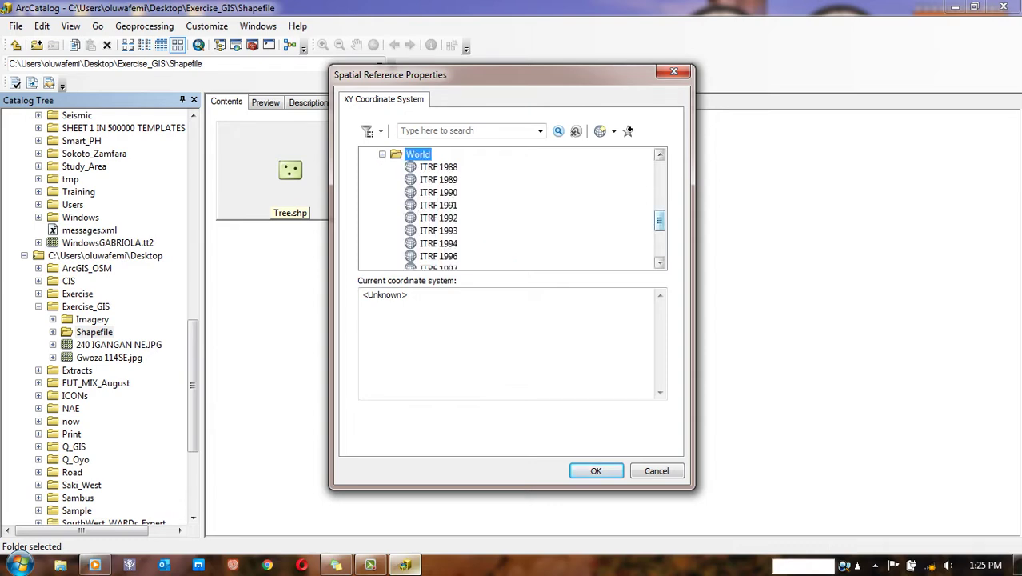
drag(659, 219, 658, 245)
click(439, 243)
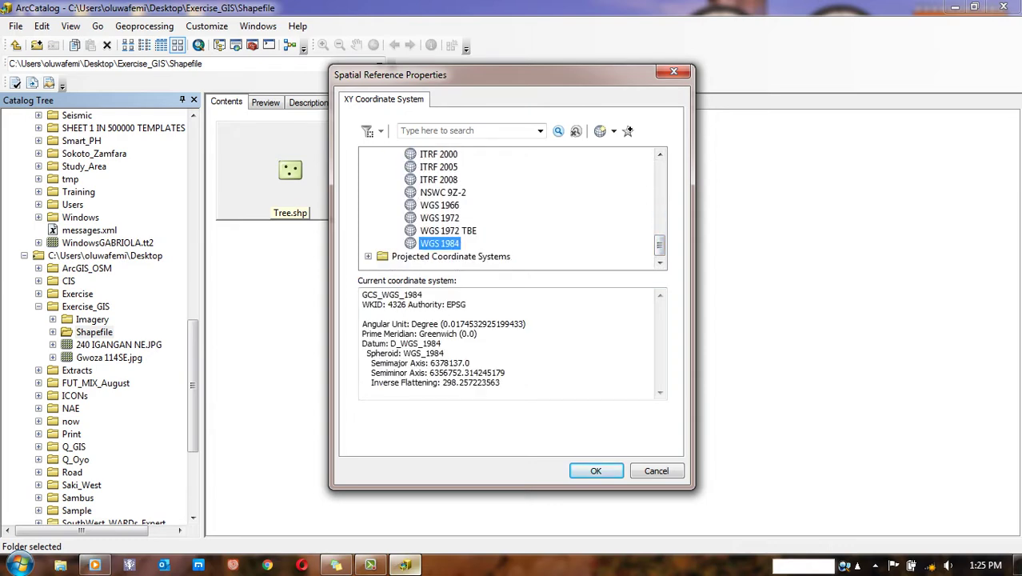
click(596, 470)
key(Return)
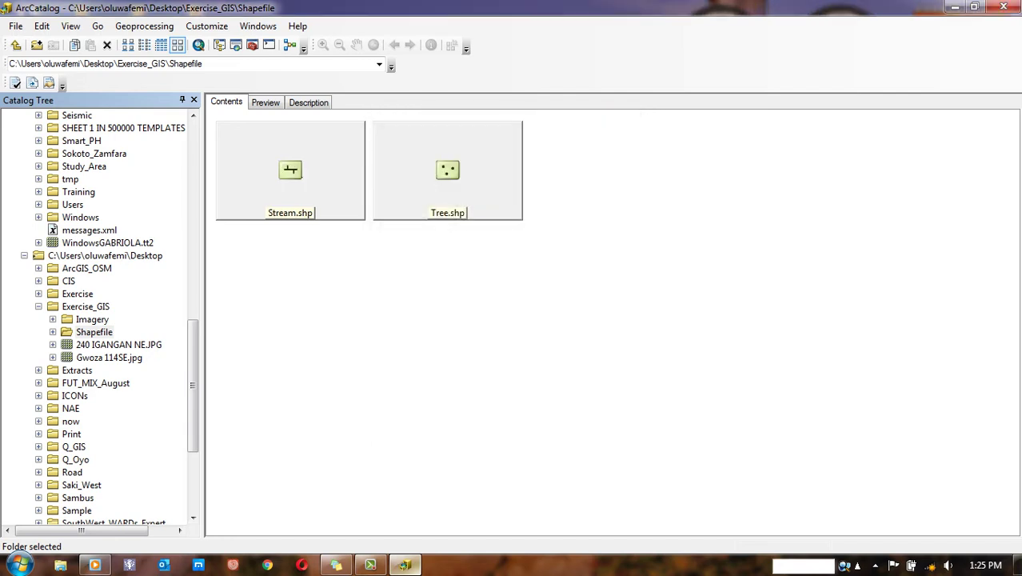
Step: Start a third new shapefile in the Shapefile folder, naming it Building and using the Polygon feature type
click(447, 170)
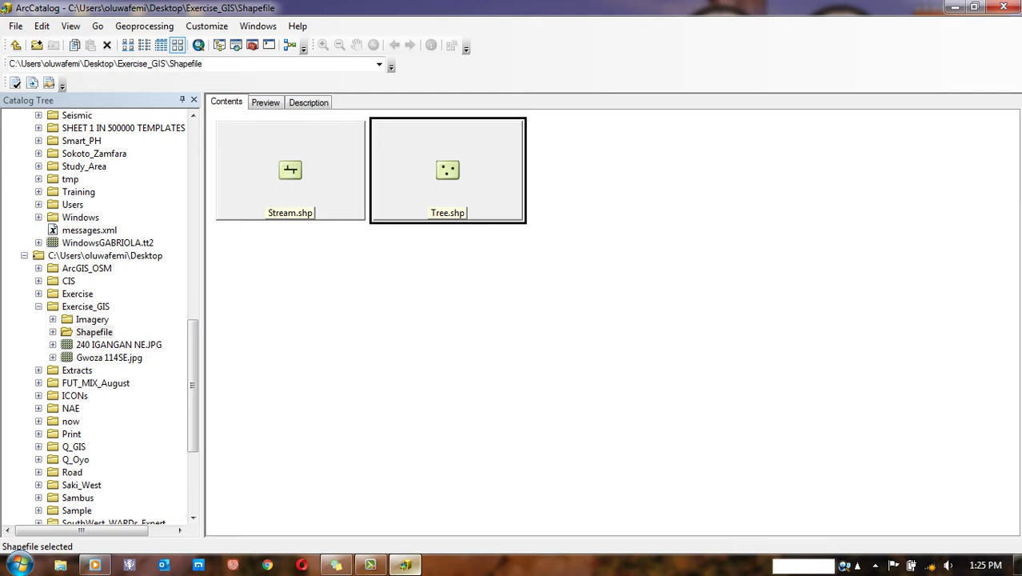
click(88, 332)
right_click(84, 331)
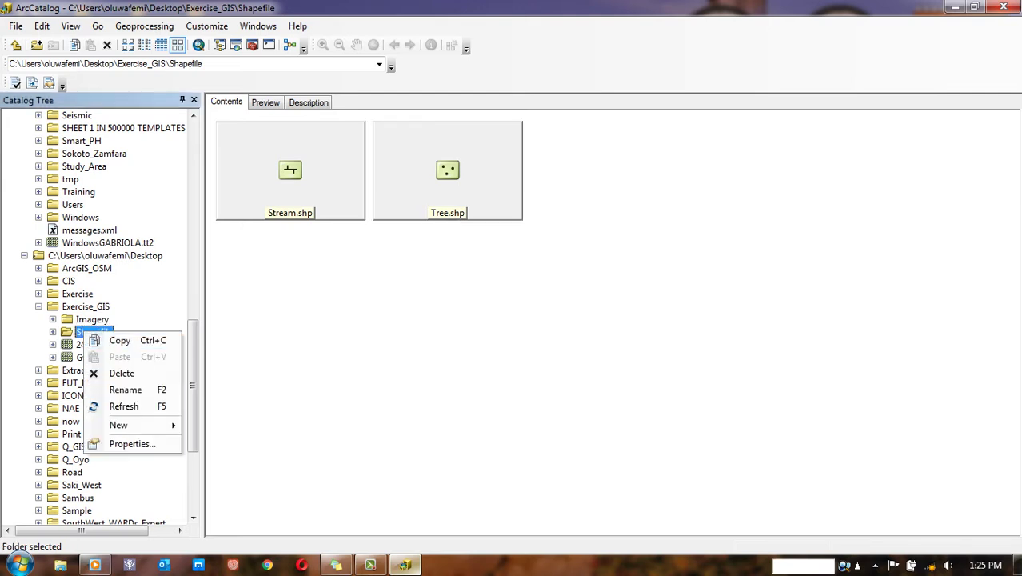
mouse_move(128, 424)
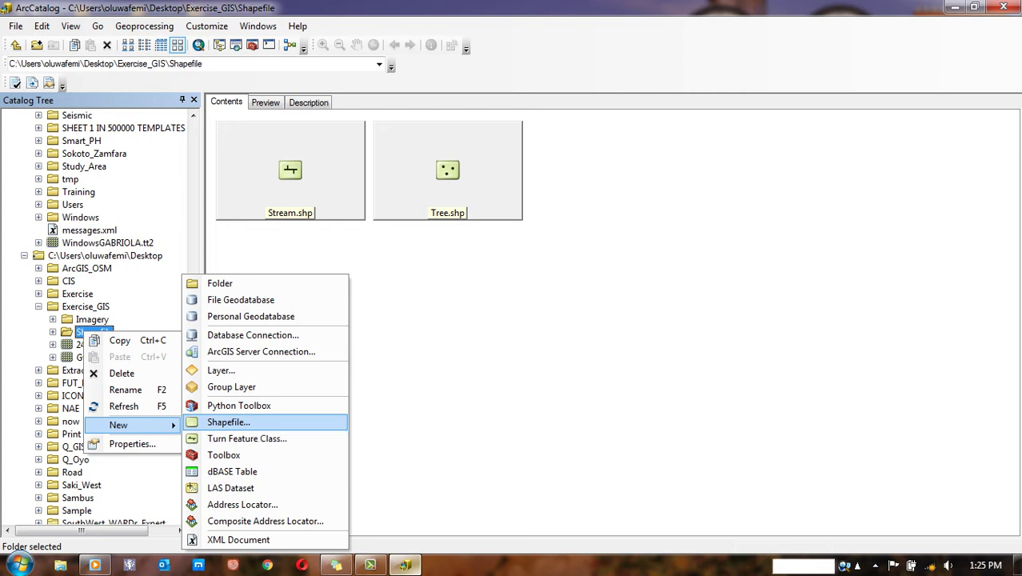
click(228, 422)
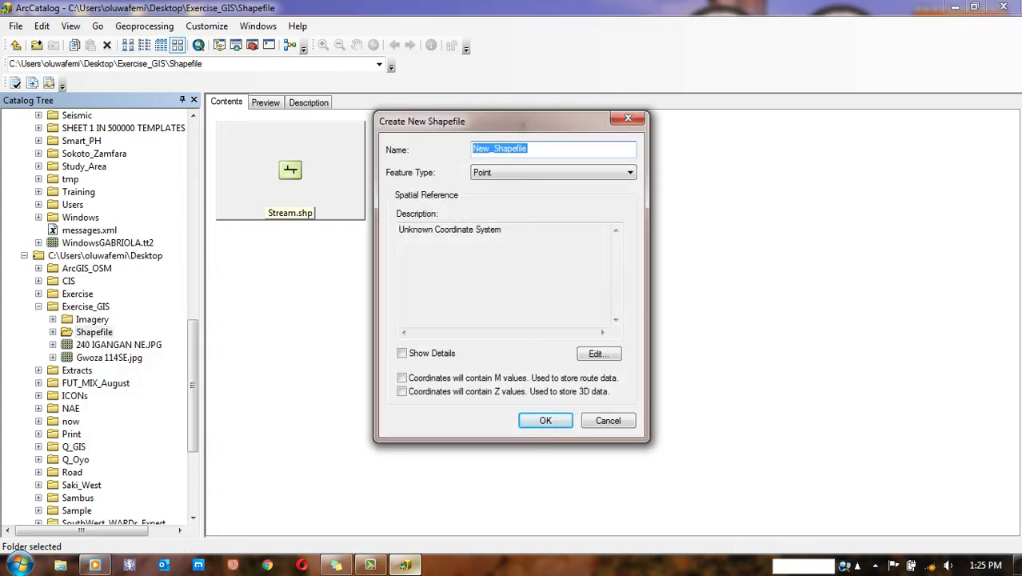
text(Settl)
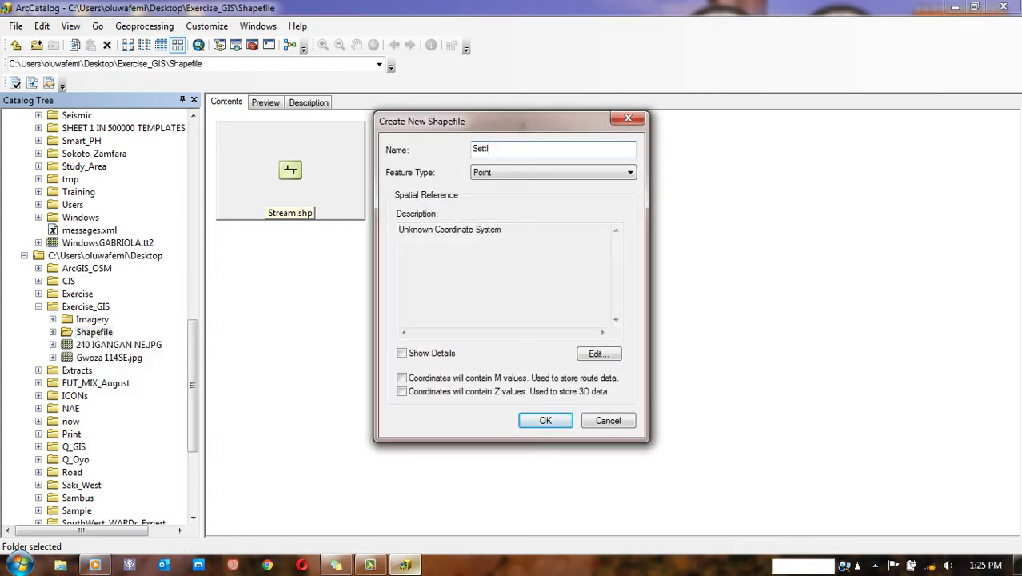
text(emn)
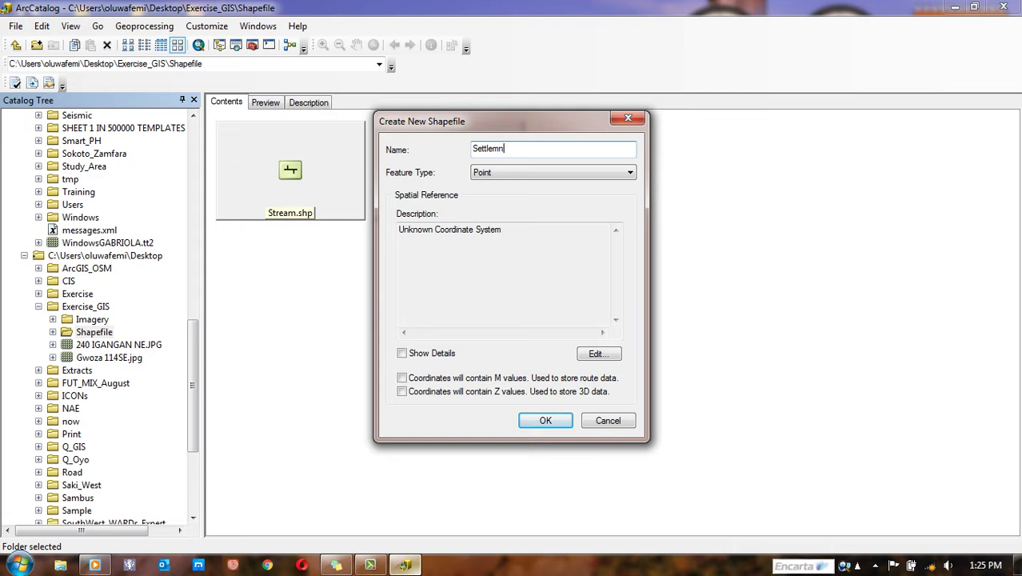
text(ent)
click(500, 149)
key(BackSpace)
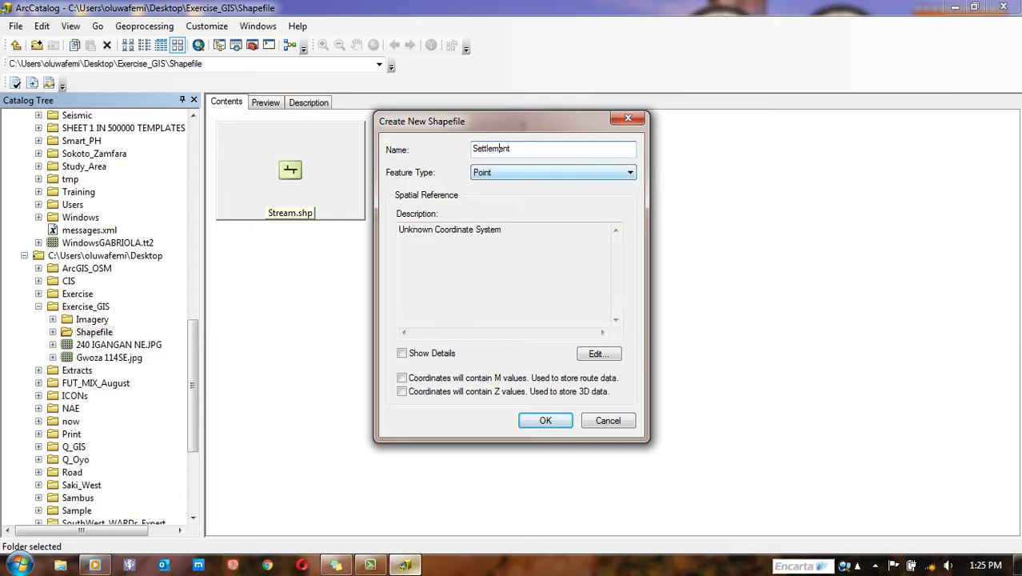
click(520, 172)
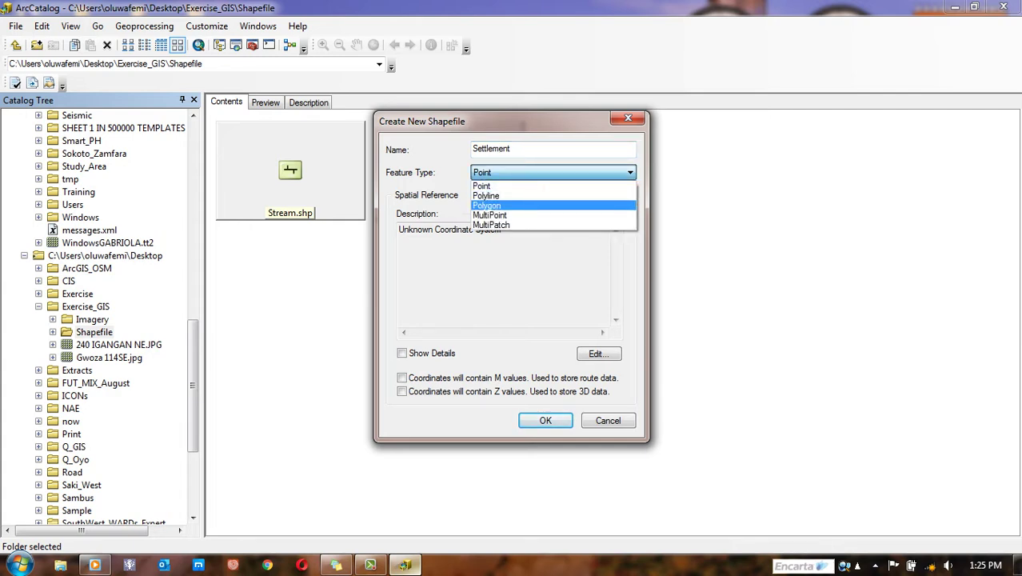
click(486, 205)
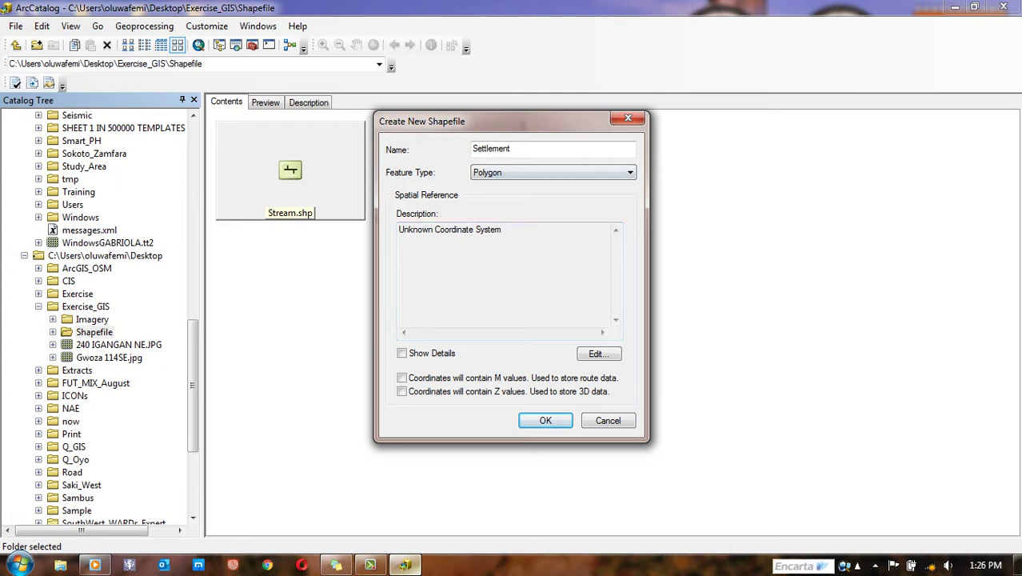
double_click(503, 149)
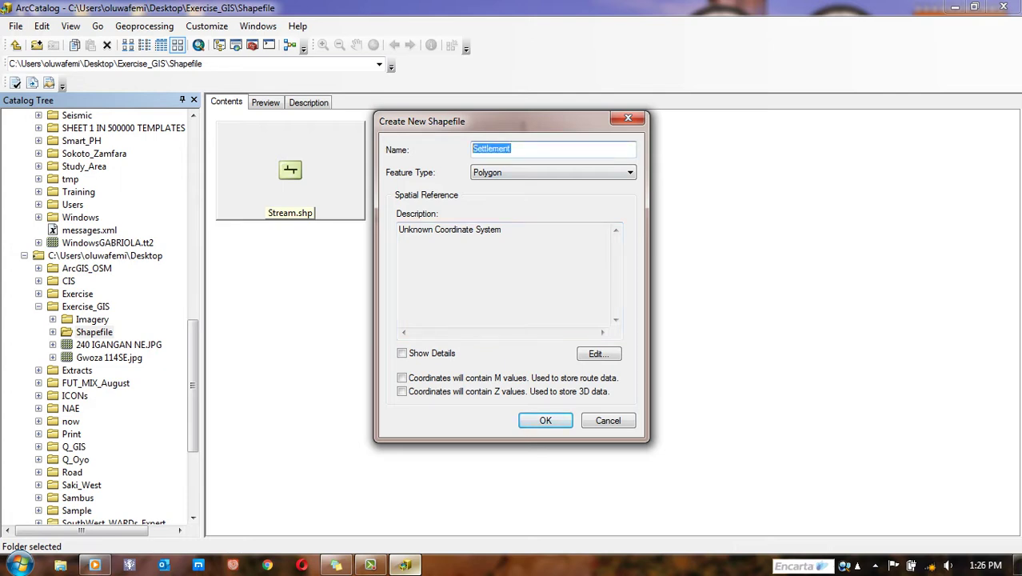
text(Building)
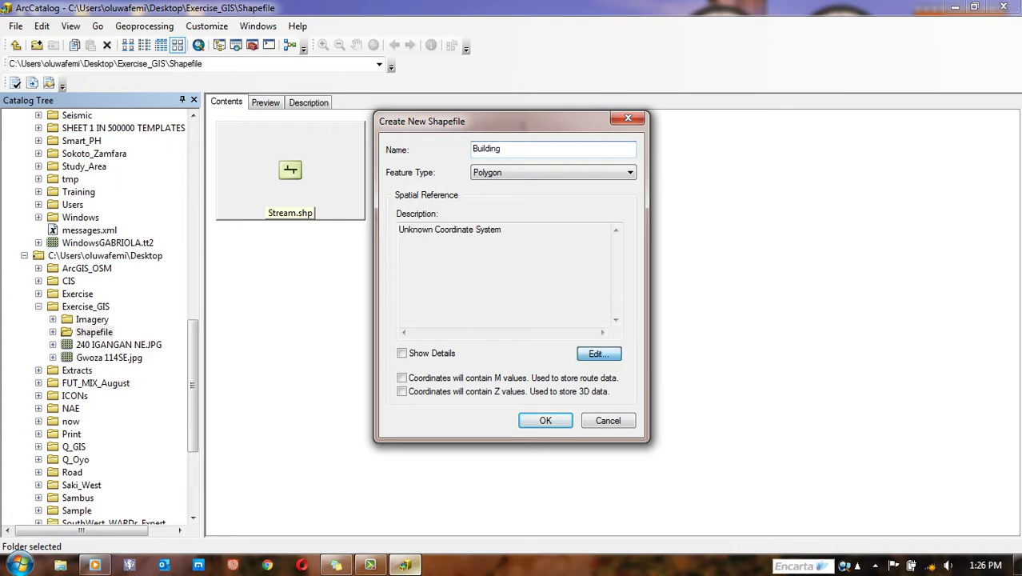
Step: Assign the WGS 1984 geographic coordinate system from the World group to the Building shapefile and finish creating it
click(599, 353)
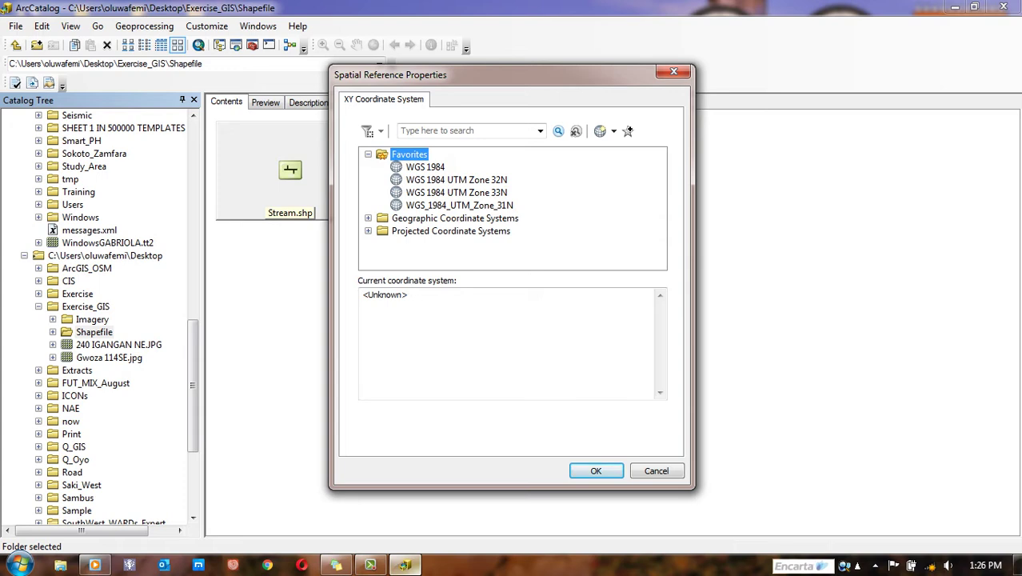
click(368, 218)
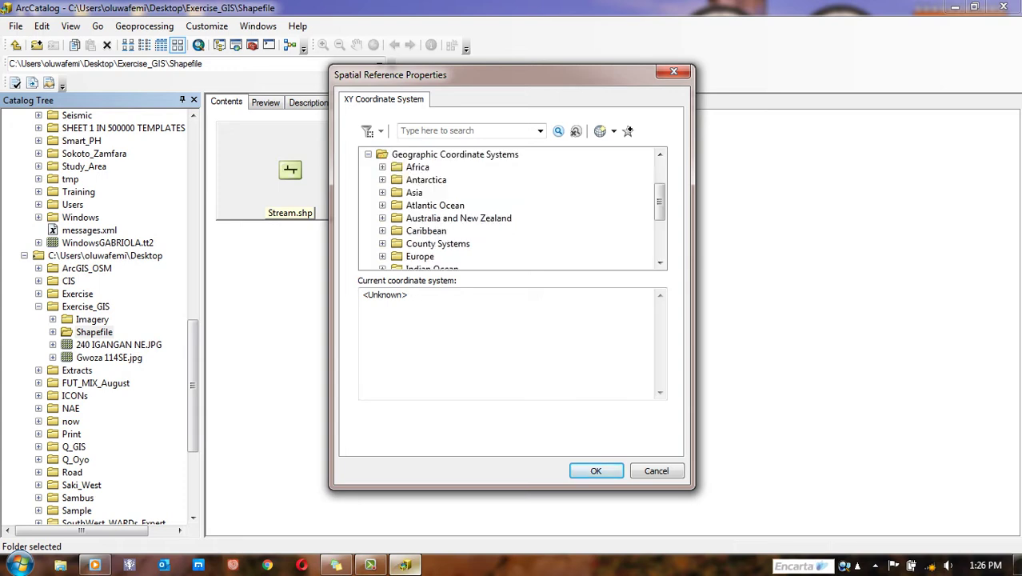
scroll(659, 208, down, 3)
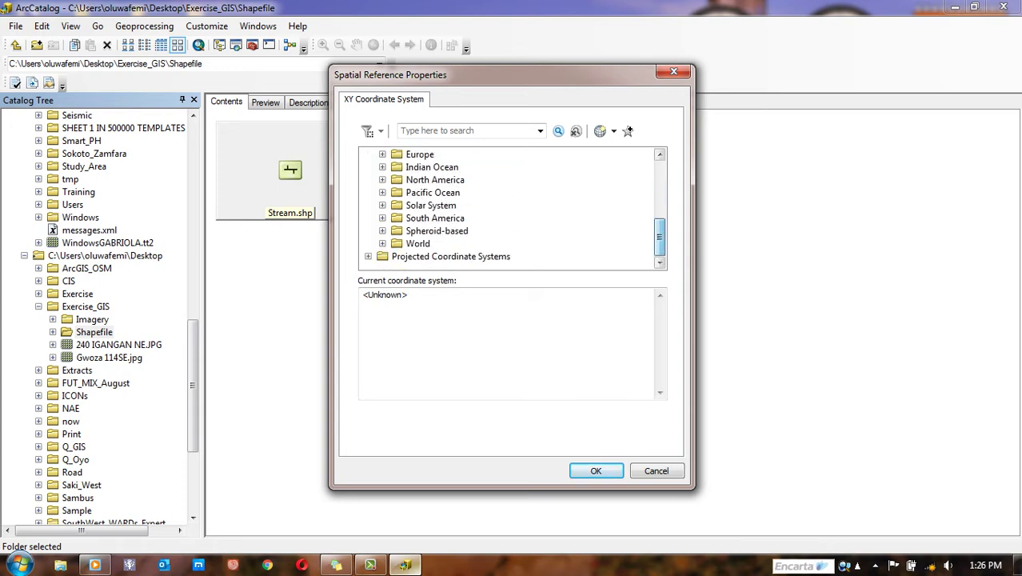
click(417, 243)
click(382, 243)
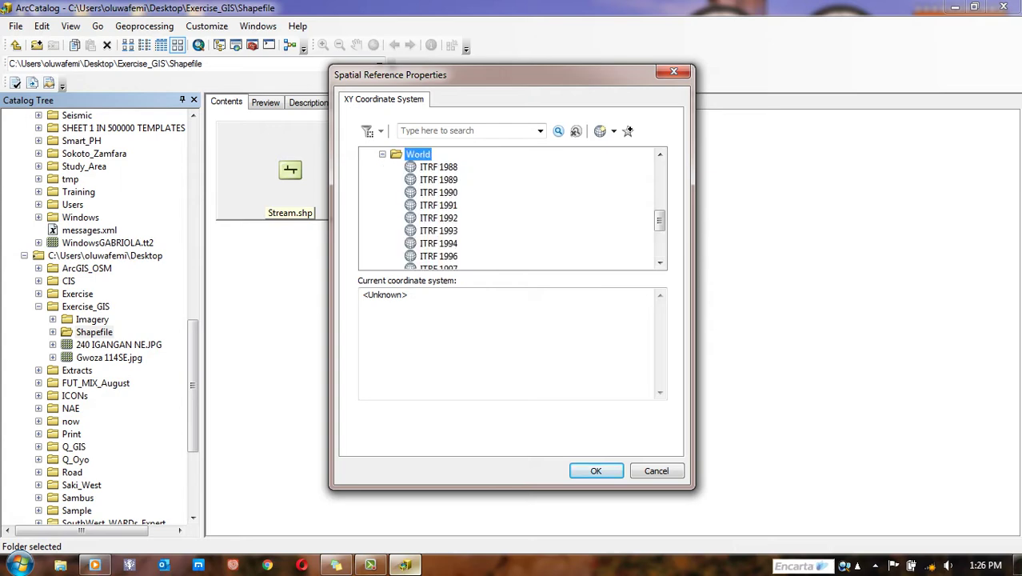
drag(659, 220, 659, 247)
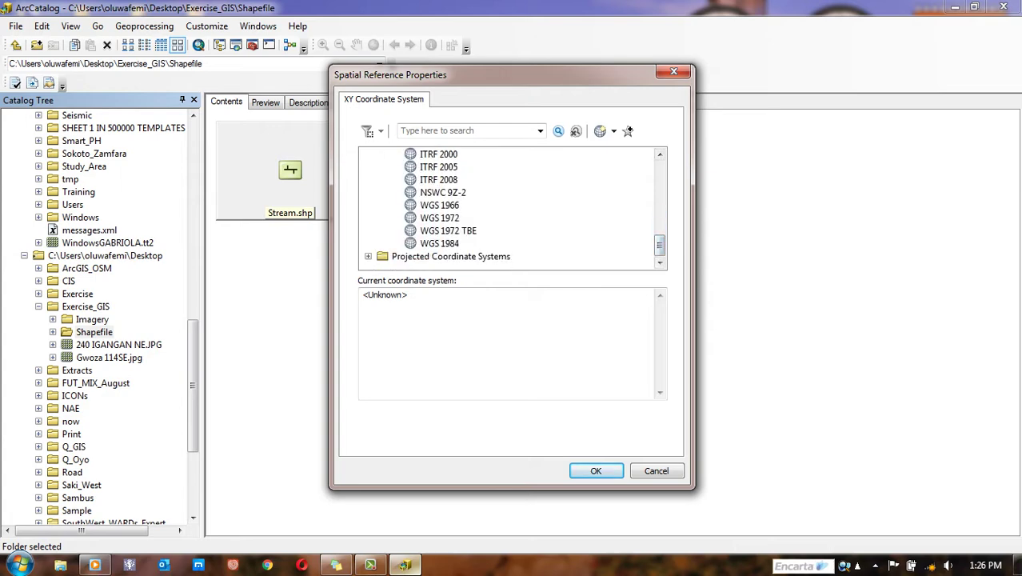
click(439, 243)
click(595, 470)
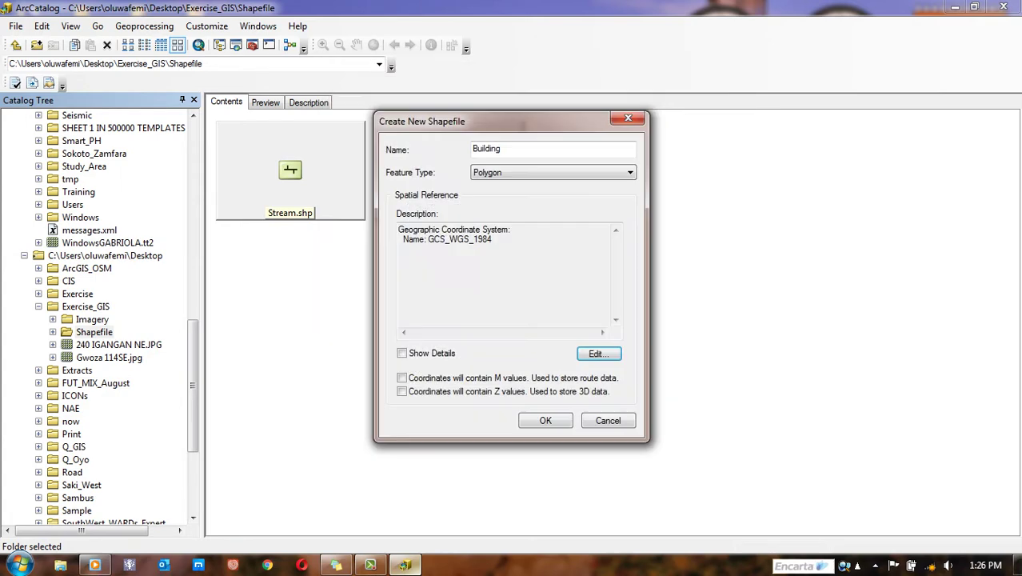
click(544, 419)
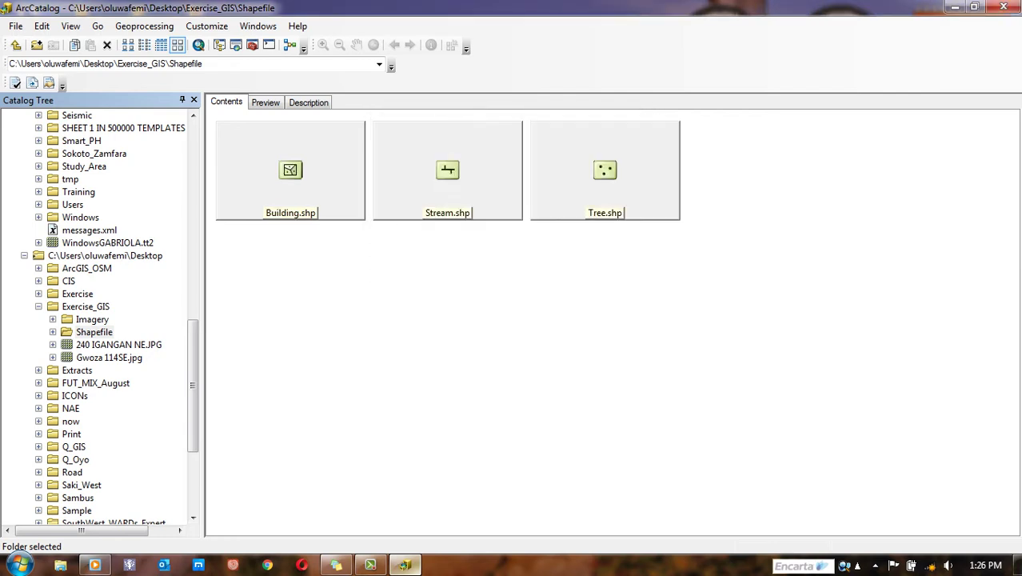
Step: Switch the display of the Shapefile folder's contents from thumbnails to a plain list
click(605, 170)
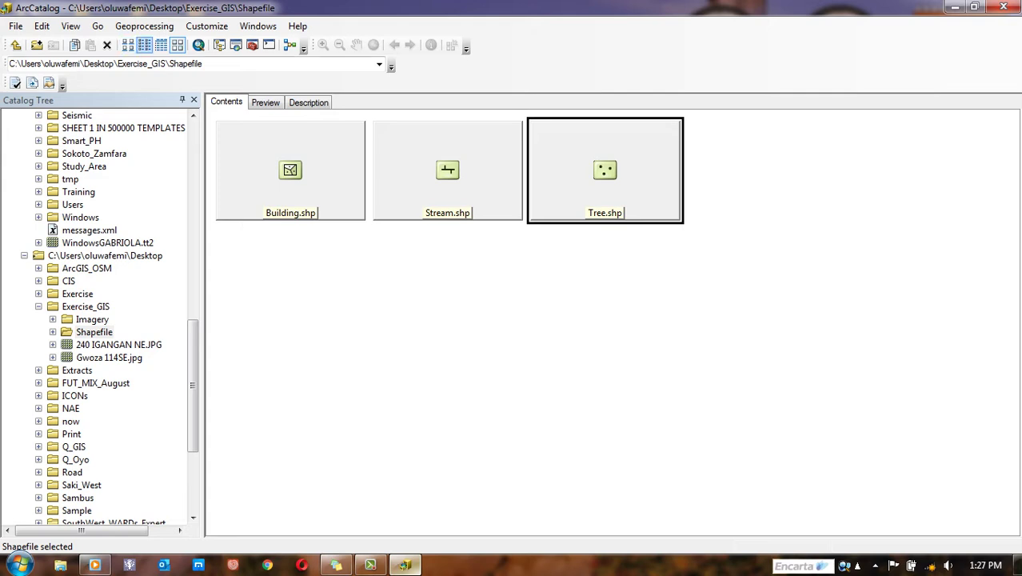
click(144, 44)
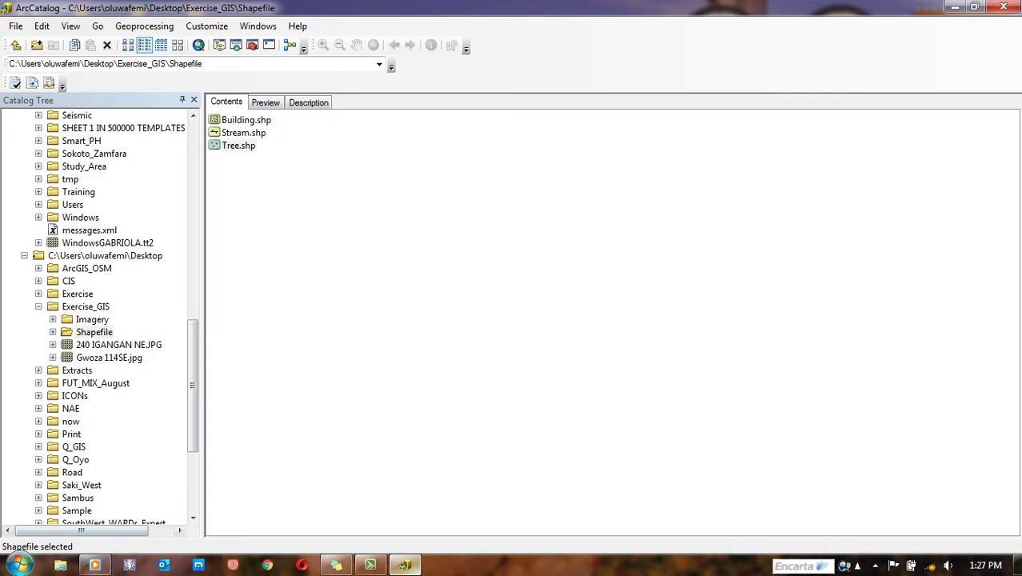
Step: Switch to ArcMap and dismiss the Getting Started dialog without opening any of the recent maps
click(18, 565)
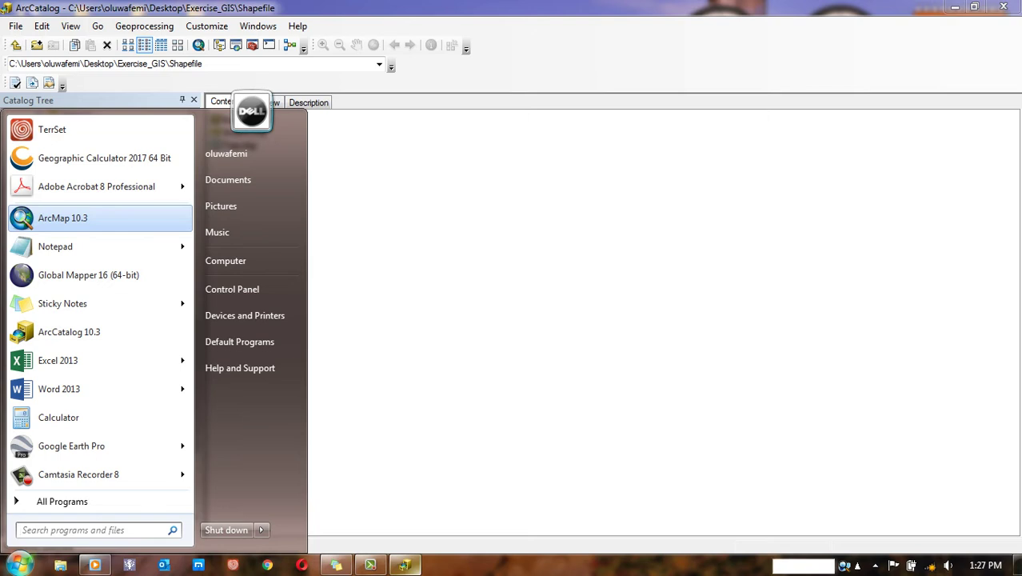
key(Escape)
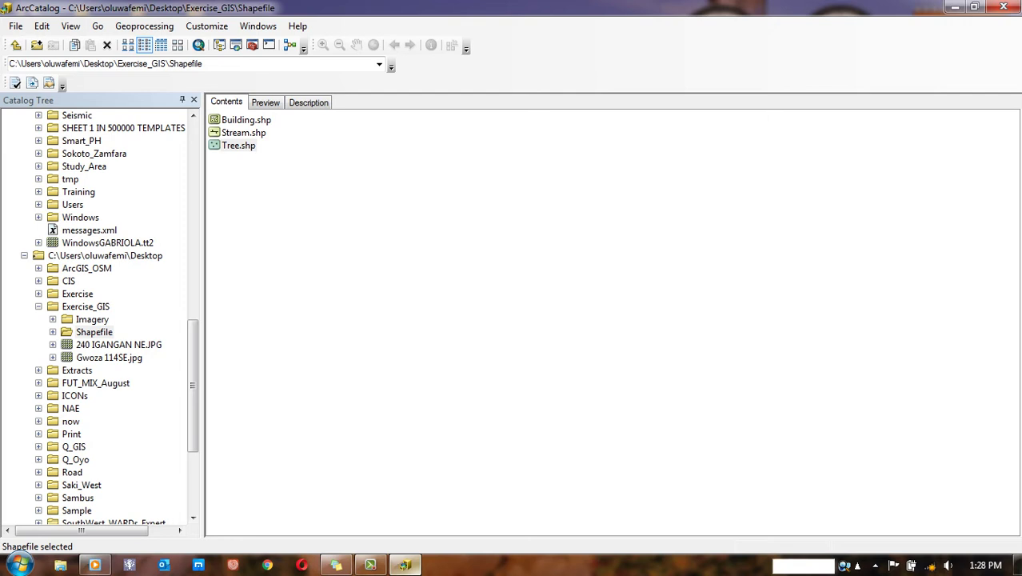
click(370, 564)
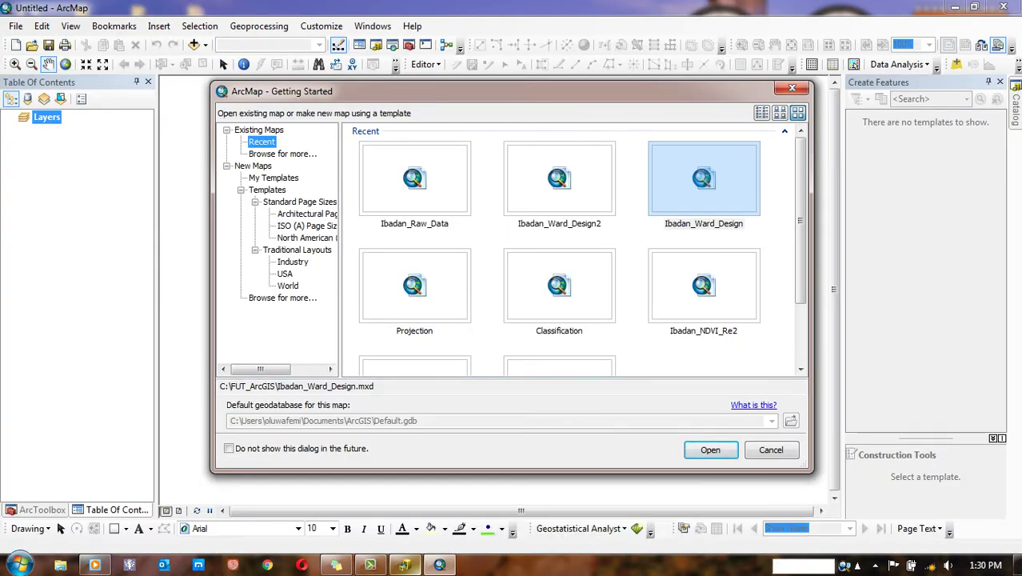
scroll(800, 280, down, 3)
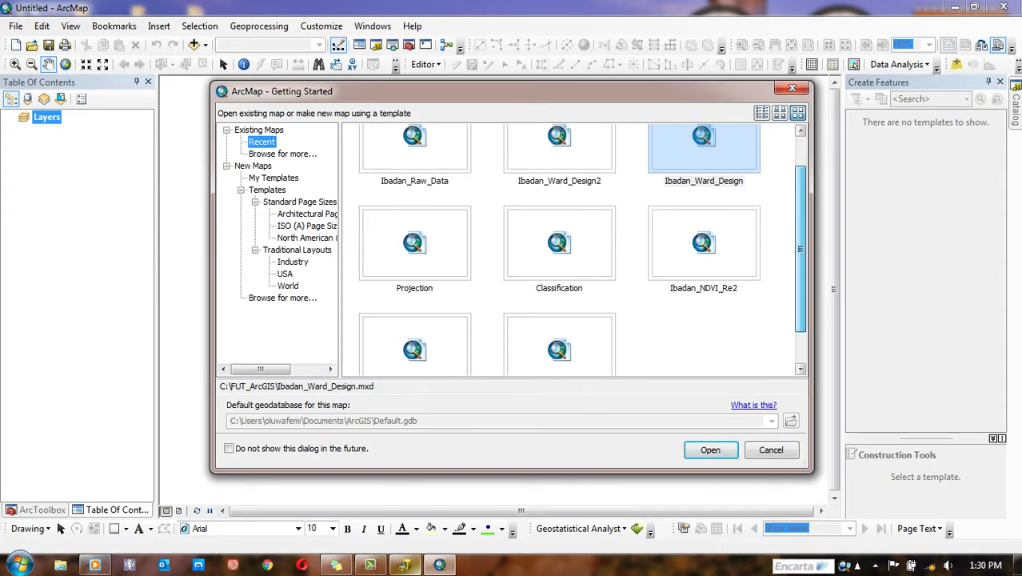
scroll(574, 248, up, 3)
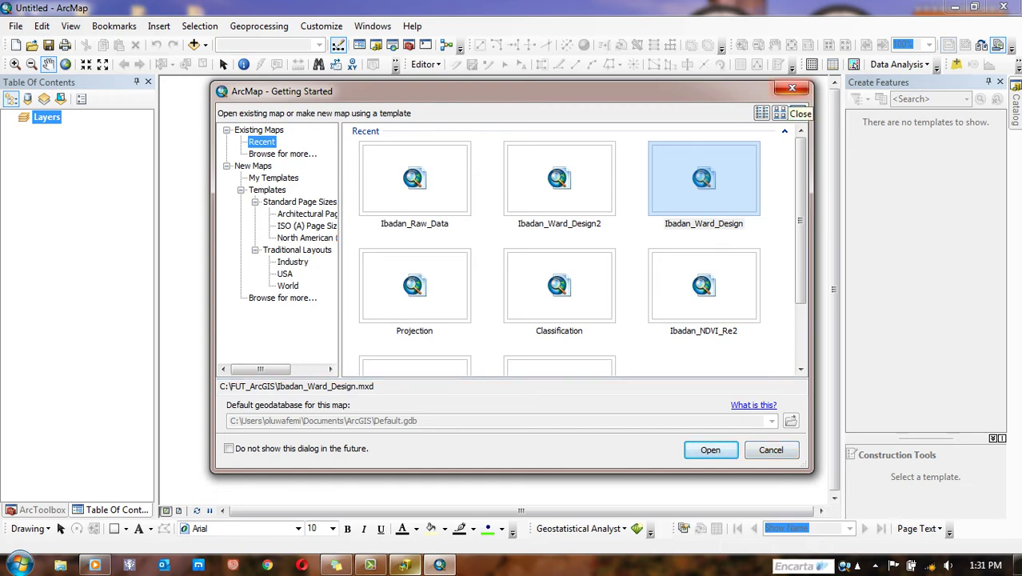
click(792, 88)
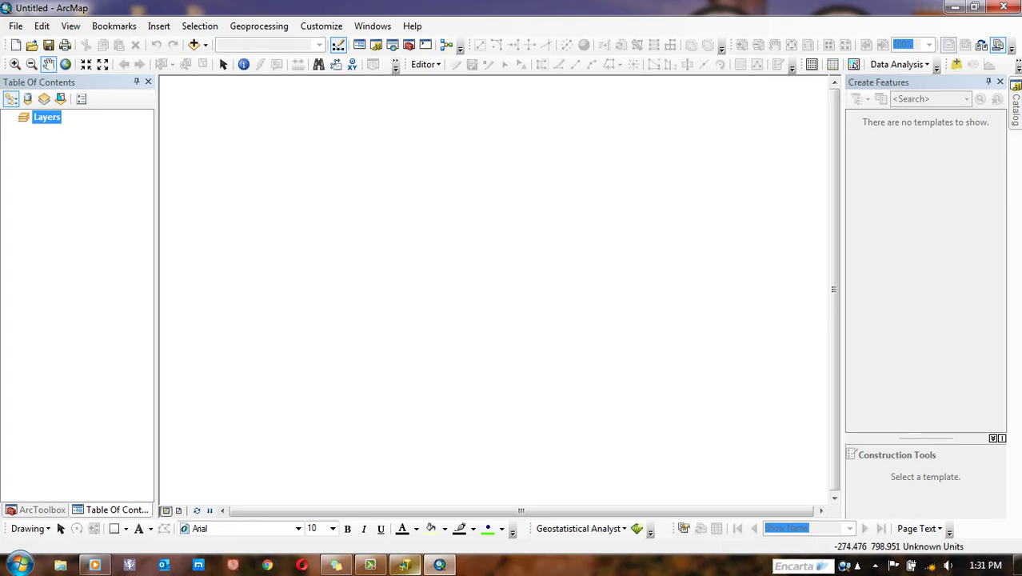
right_click(28, 118)
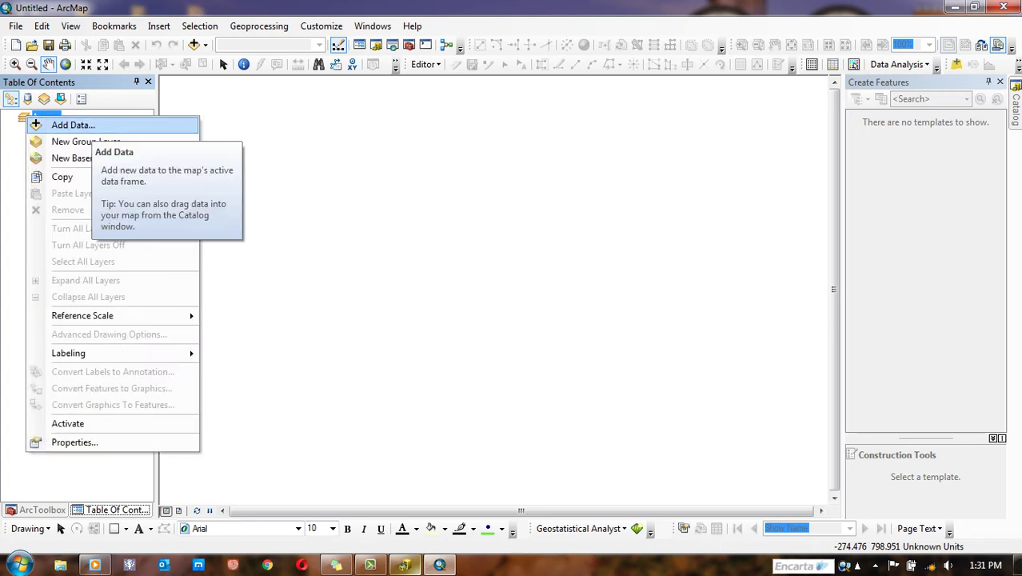
key(Escape)
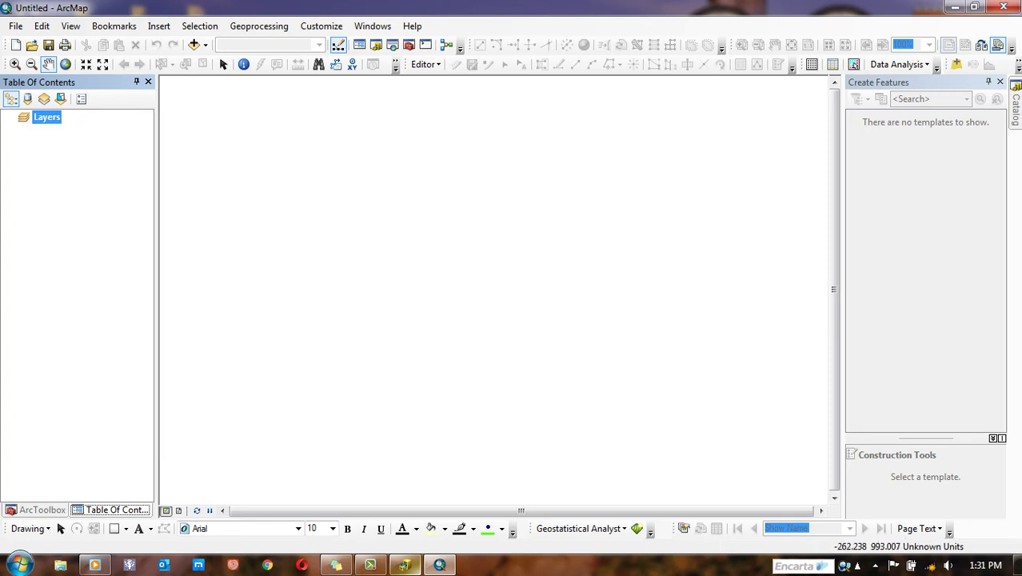
click(16, 25)
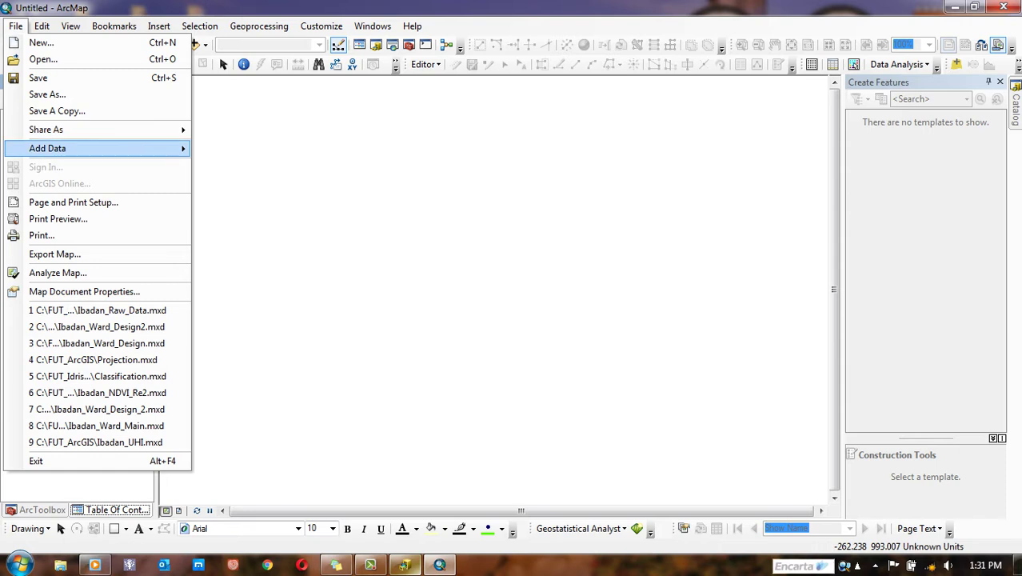
mouse_move(97, 148)
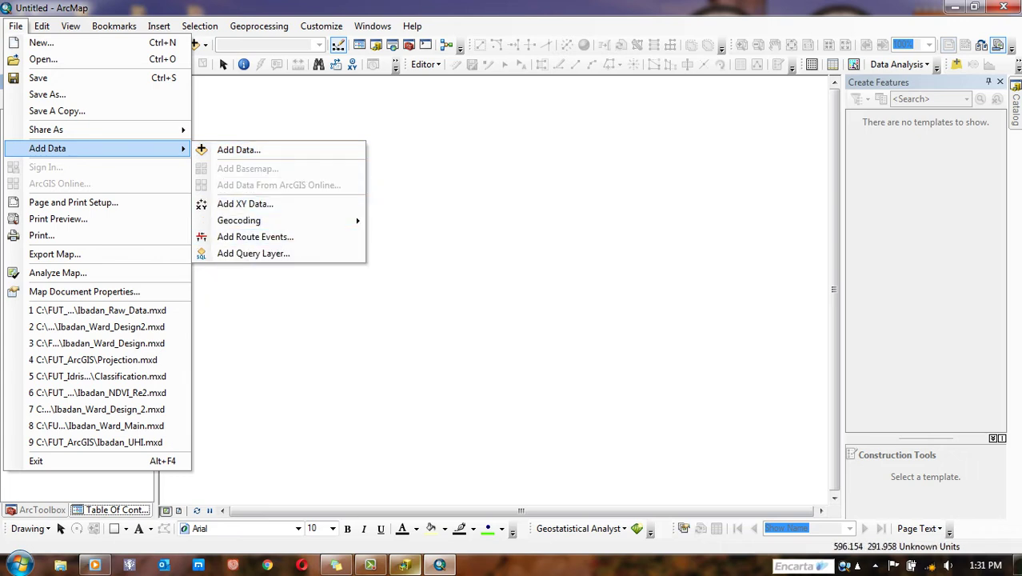
key(Escape)
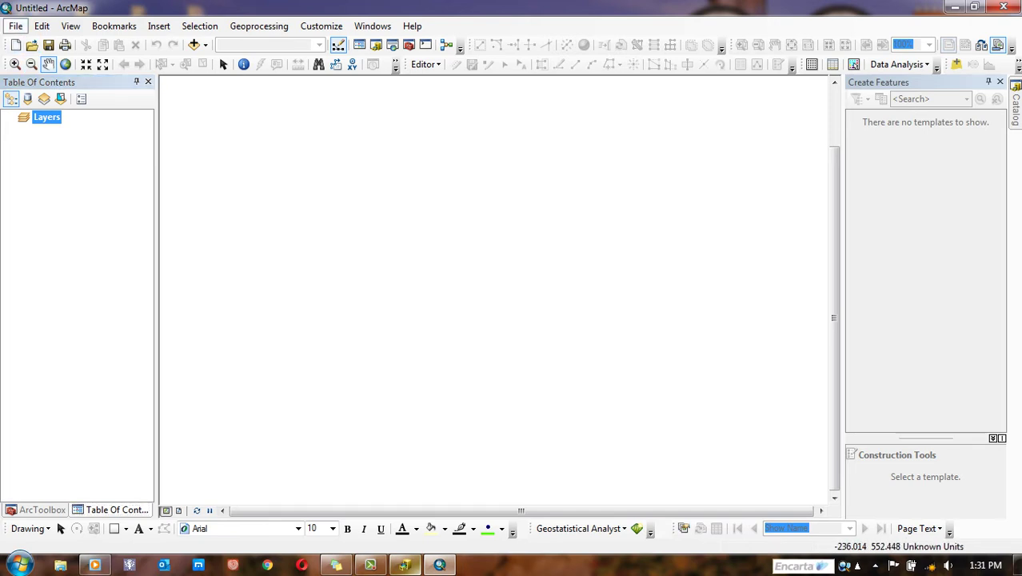
click(16, 26)
mouse_move(48, 148)
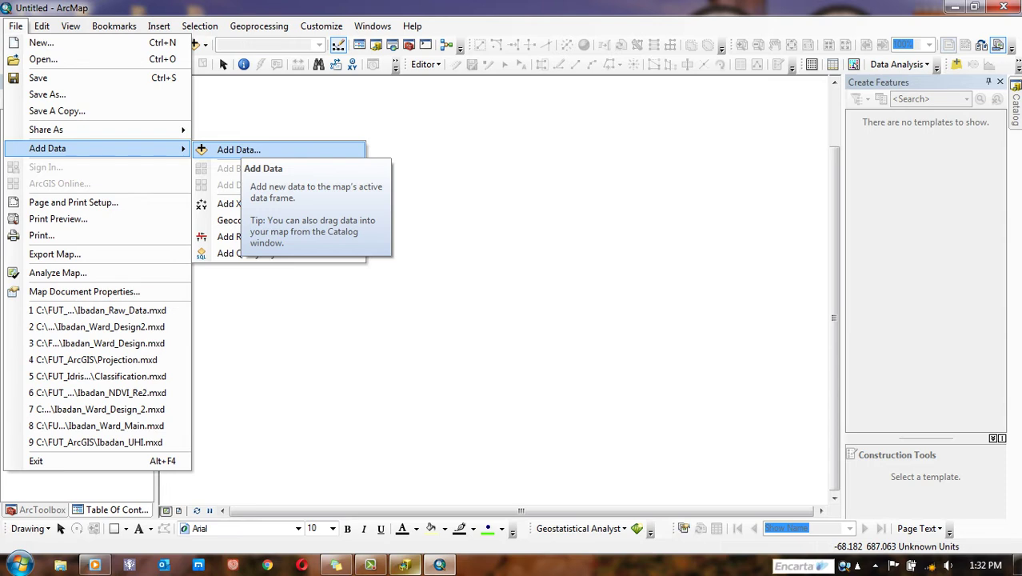
key(Escape)
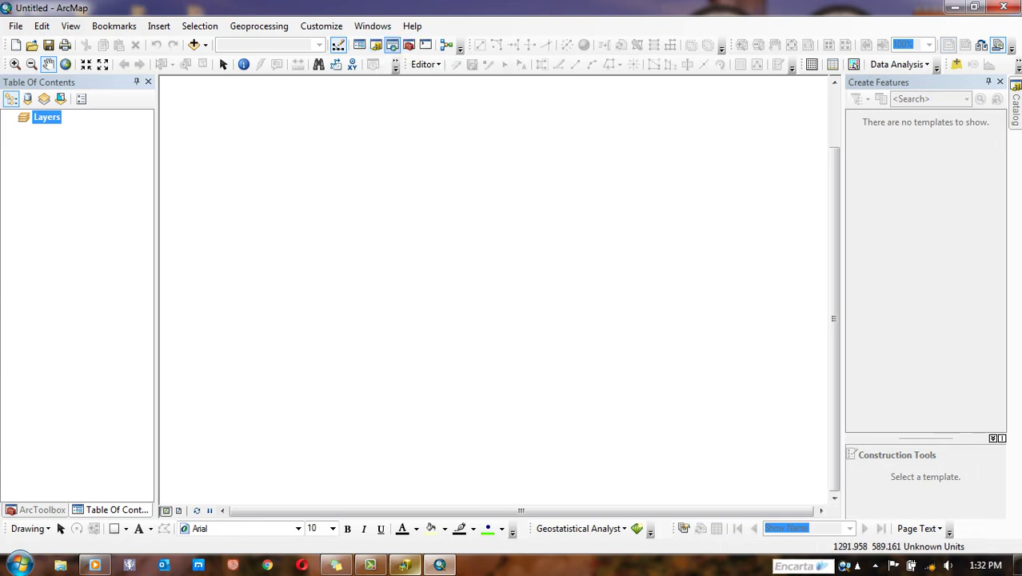
Step: Open the Catalog window and expand the Desktop folder connection down to the Shapefile folder inside Exercise_GIS
click(375, 45)
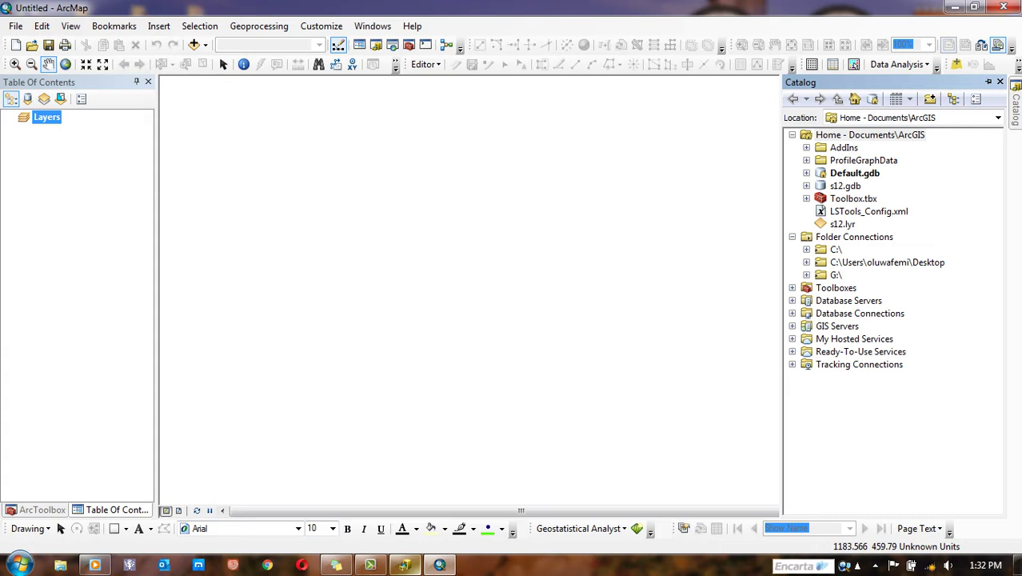
click(886, 263)
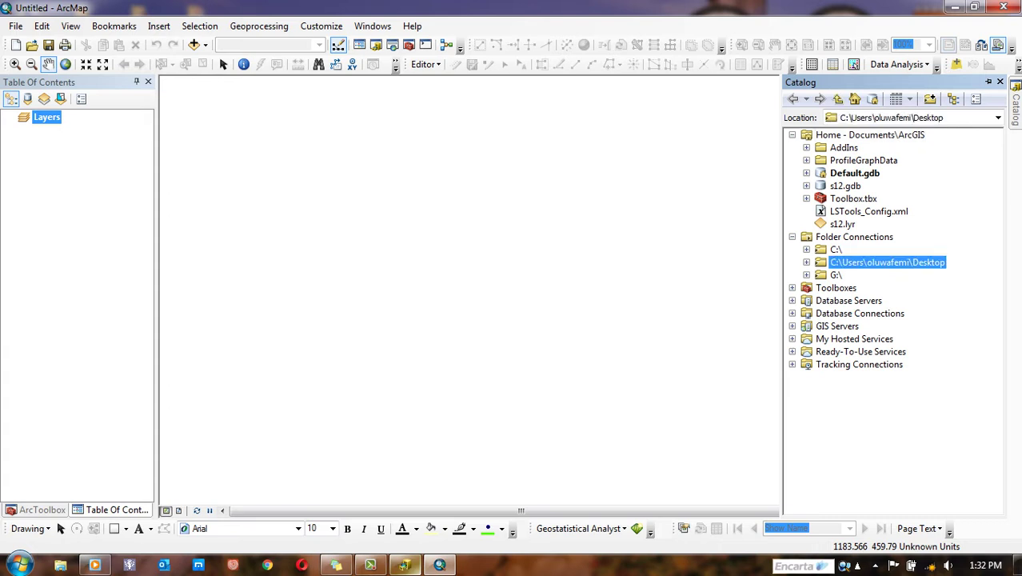
key(Right)
click(868, 288)
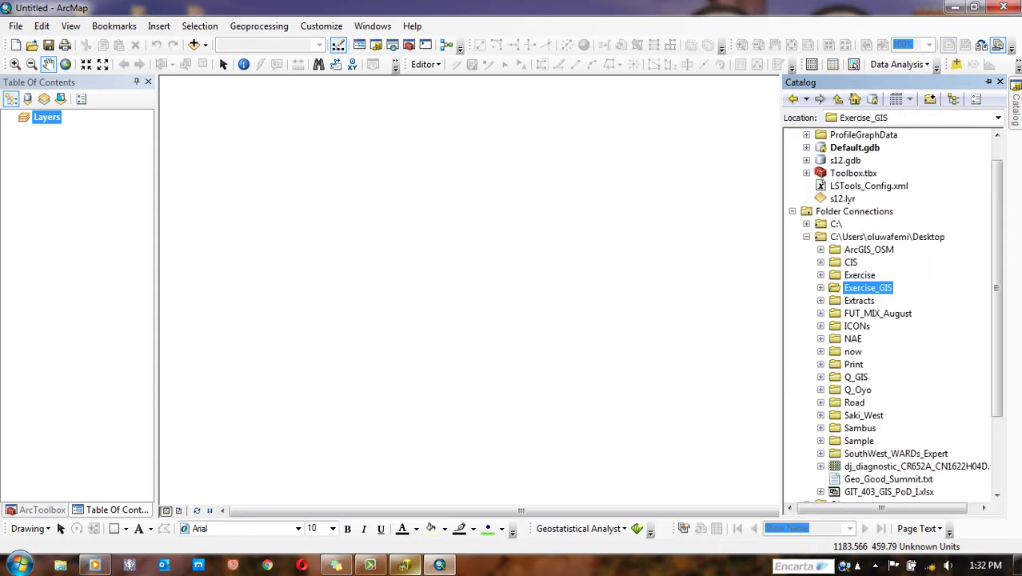
key(Right)
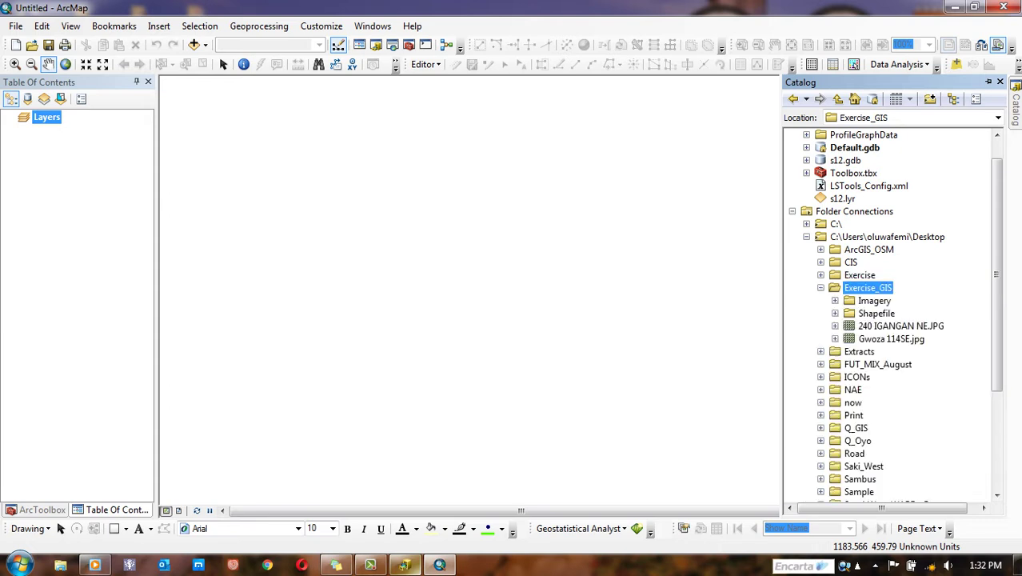
click(877, 313)
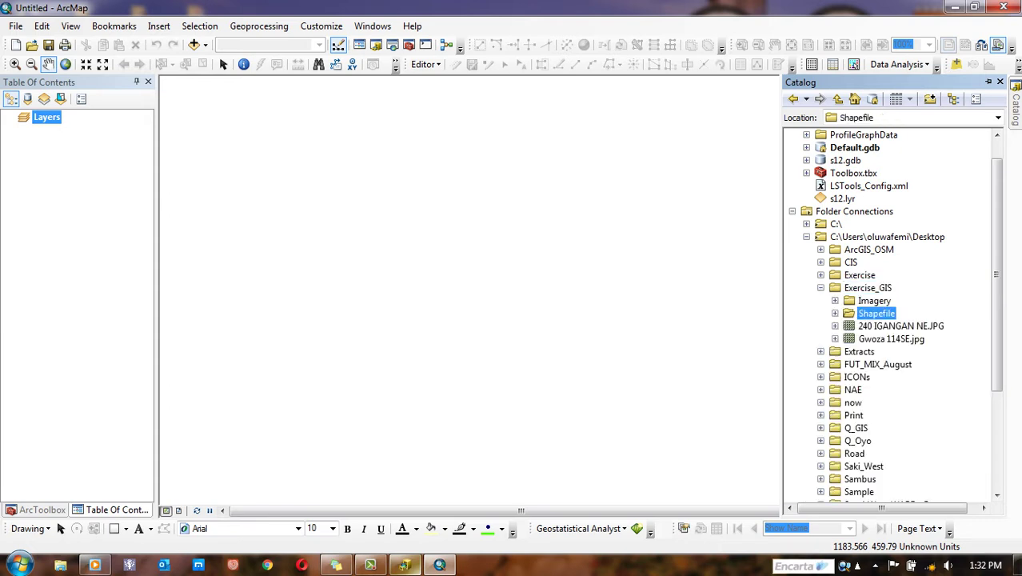
key(Right)
right_click(852, 312)
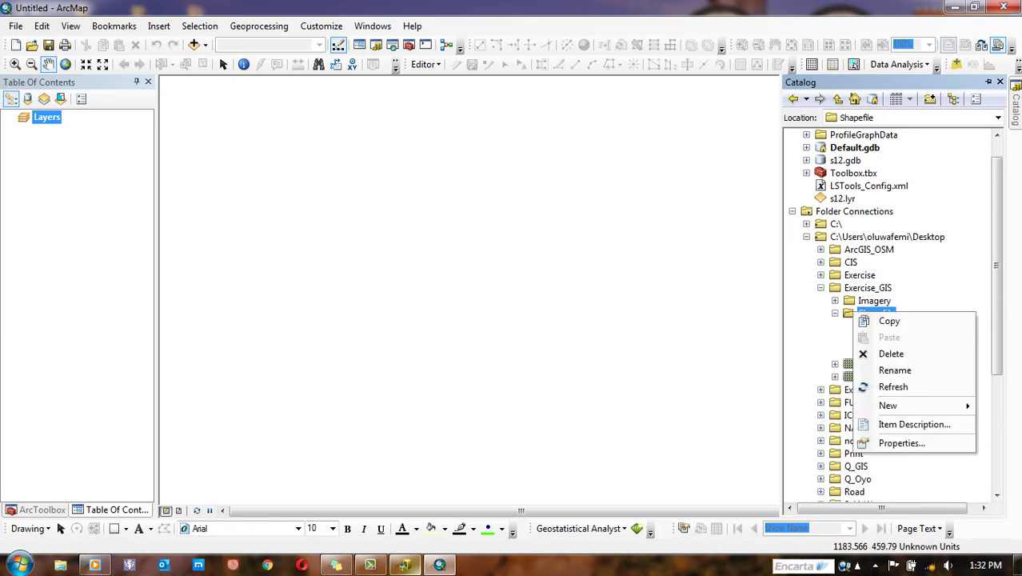
mouse_move(888, 406)
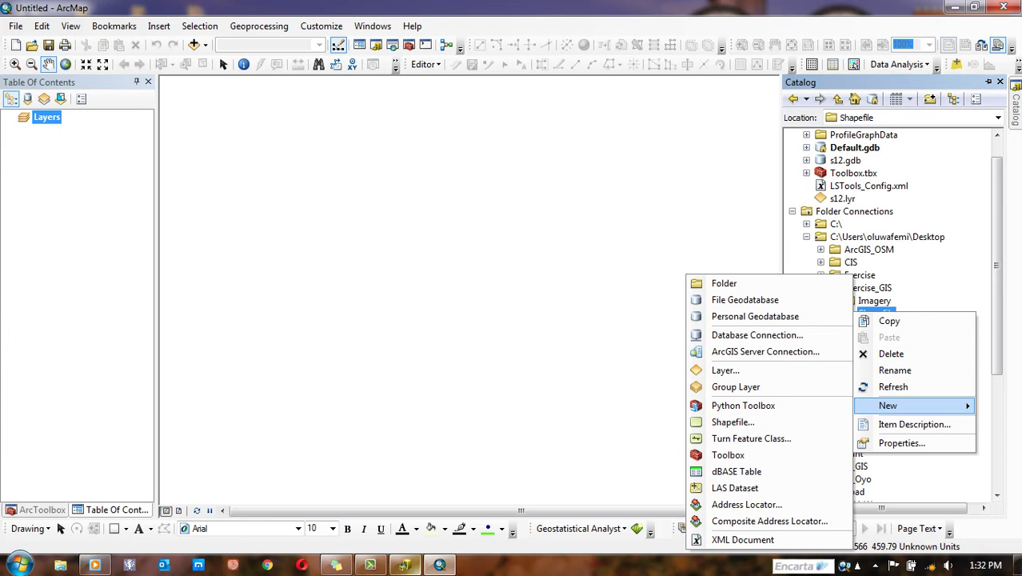
right_click(727, 13)
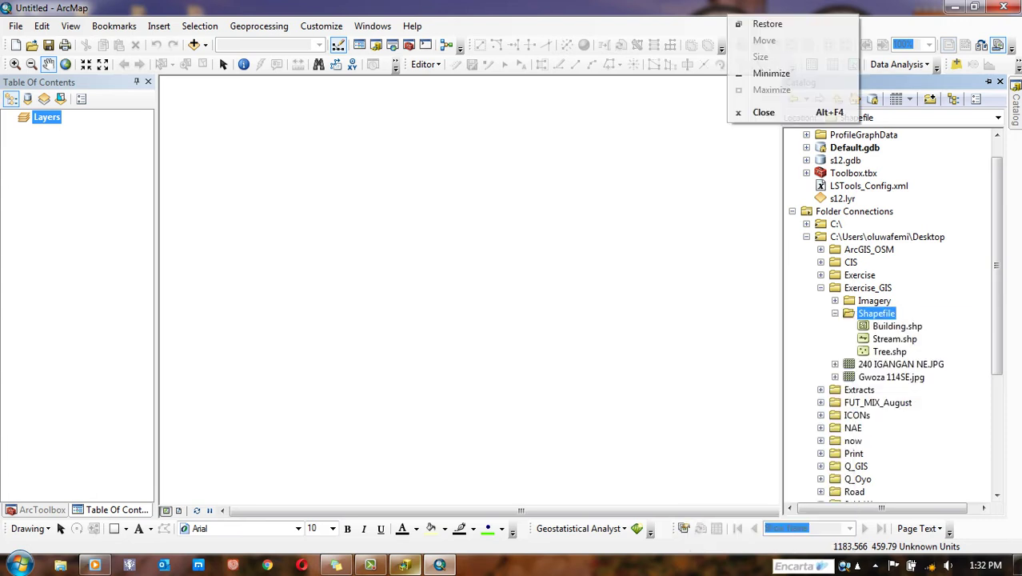
key(Escape)
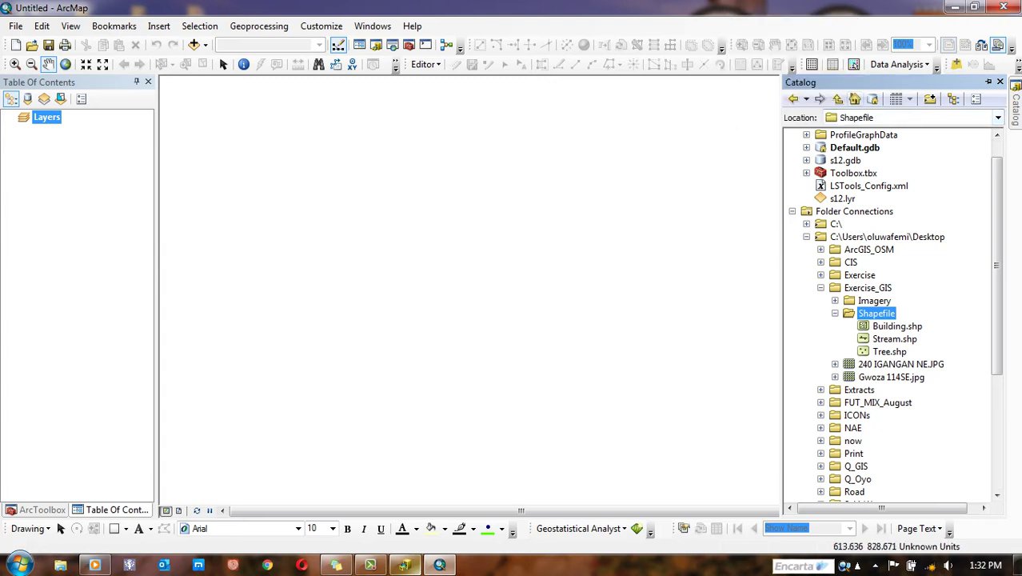
click(376, 44)
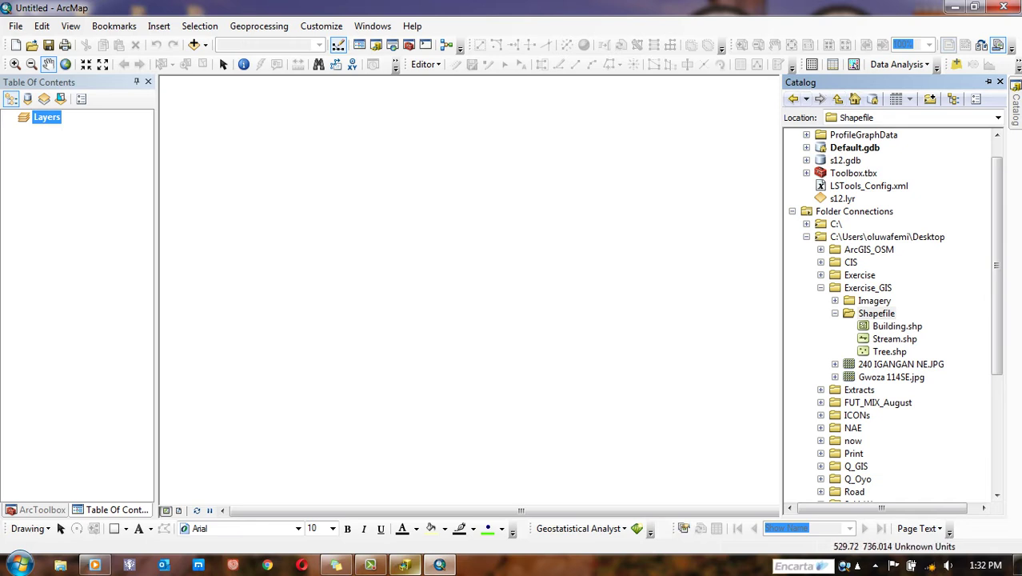
Step: Add the scanned map Gwoza 114SE.jpg from the Exercise_GIS folder to the map and dismiss the spatial reference notice
click(194, 45)
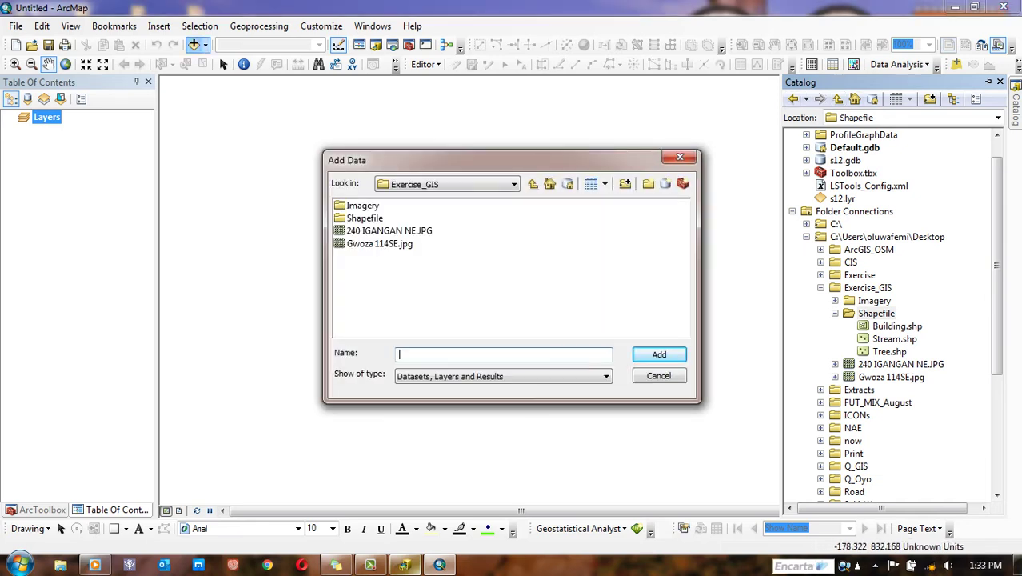
click(379, 243)
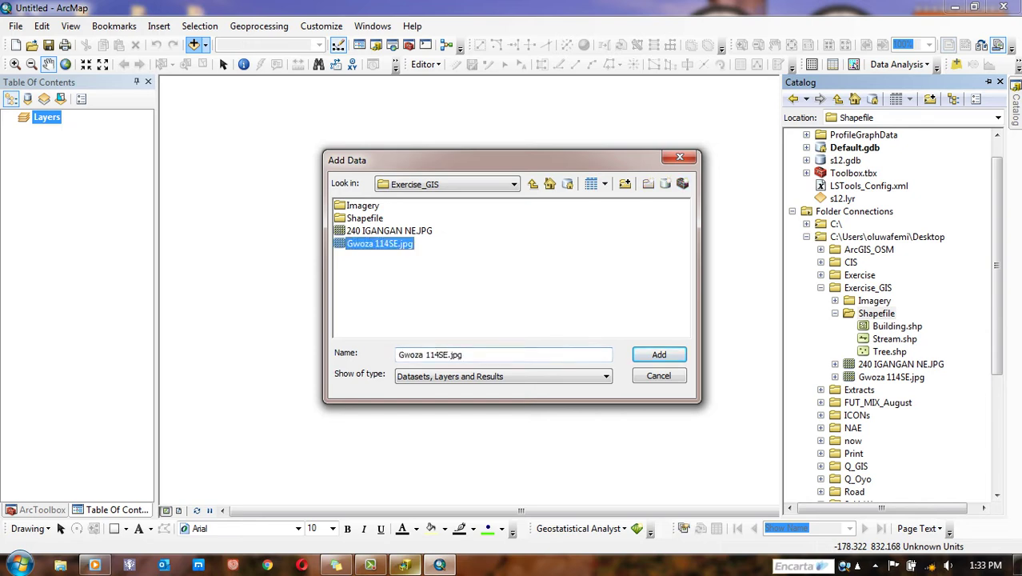
click(658, 354)
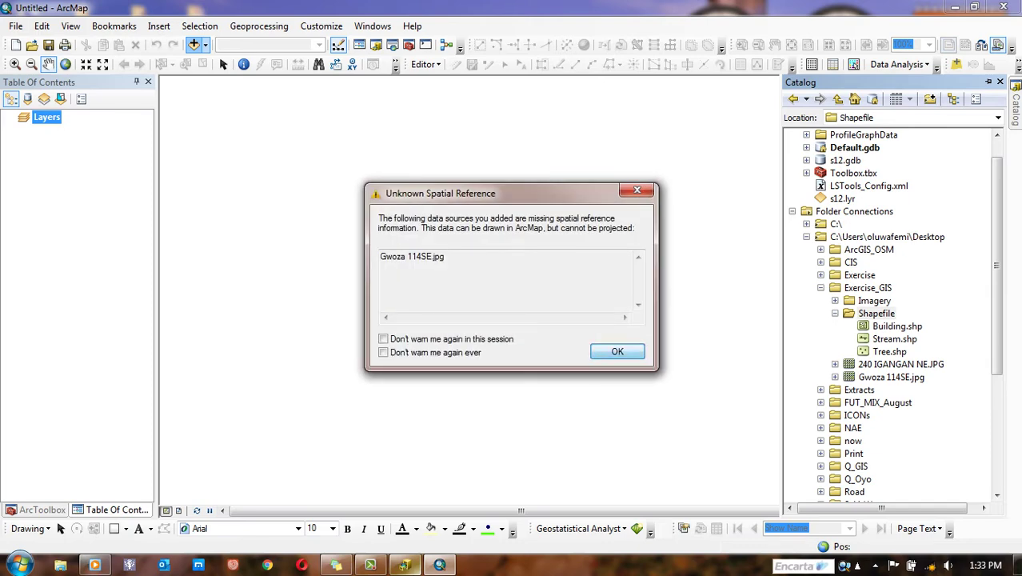
click(618, 352)
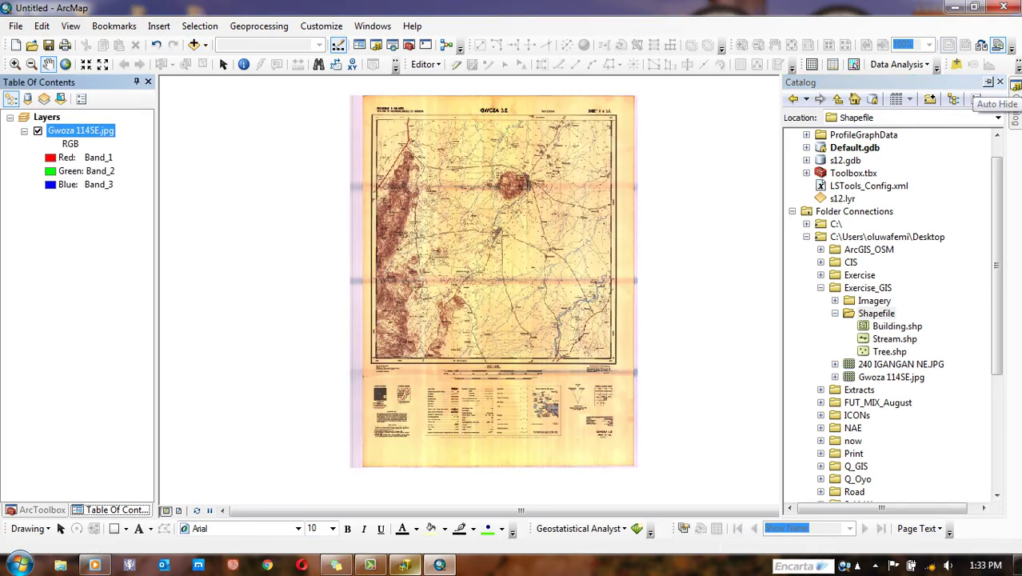
Step: Undock the Catalog window and close it
click(989, 82)
click(852, 82)
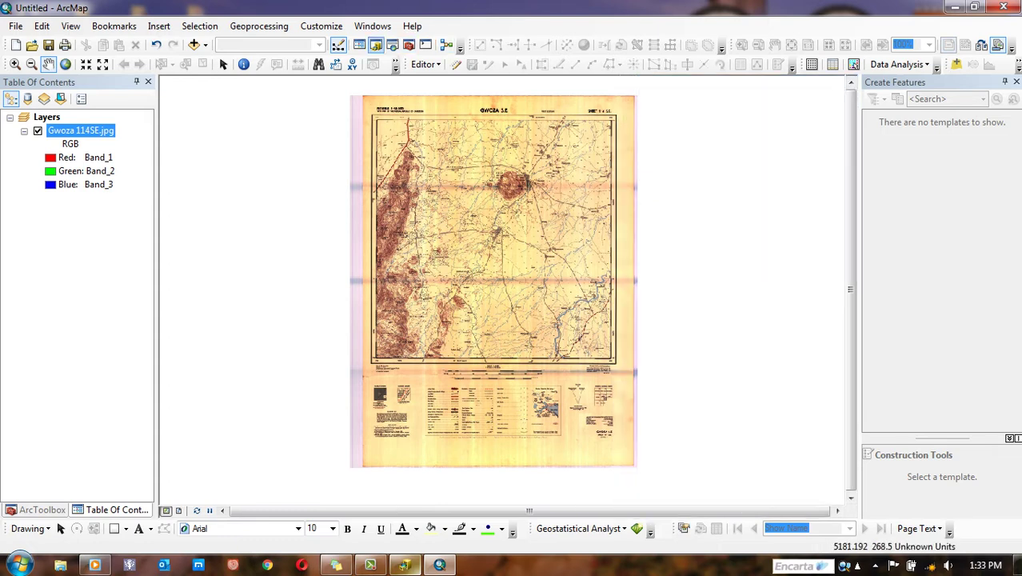
click(375, 45)
double_click(722, 83)
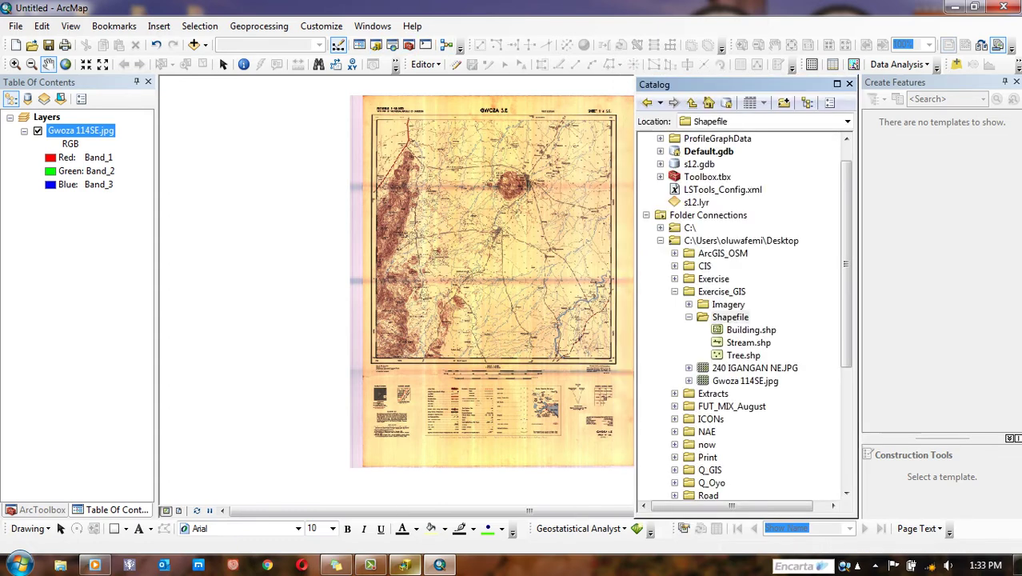
click(850, 83)
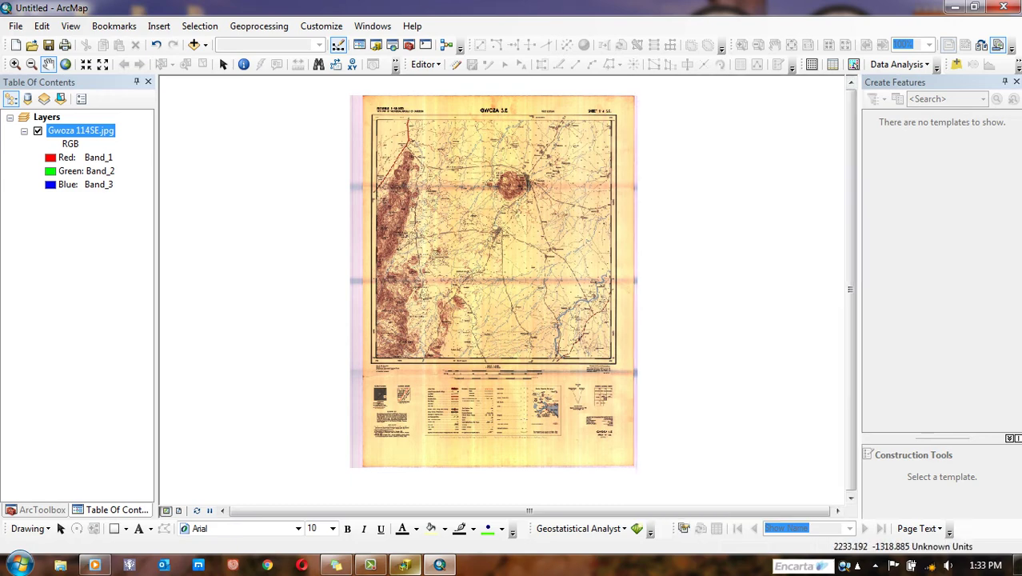
Step: Examine the scanned Gwoza sheet and the coordinates printed at its north-east corner
scroll(483, 272, up, 3)
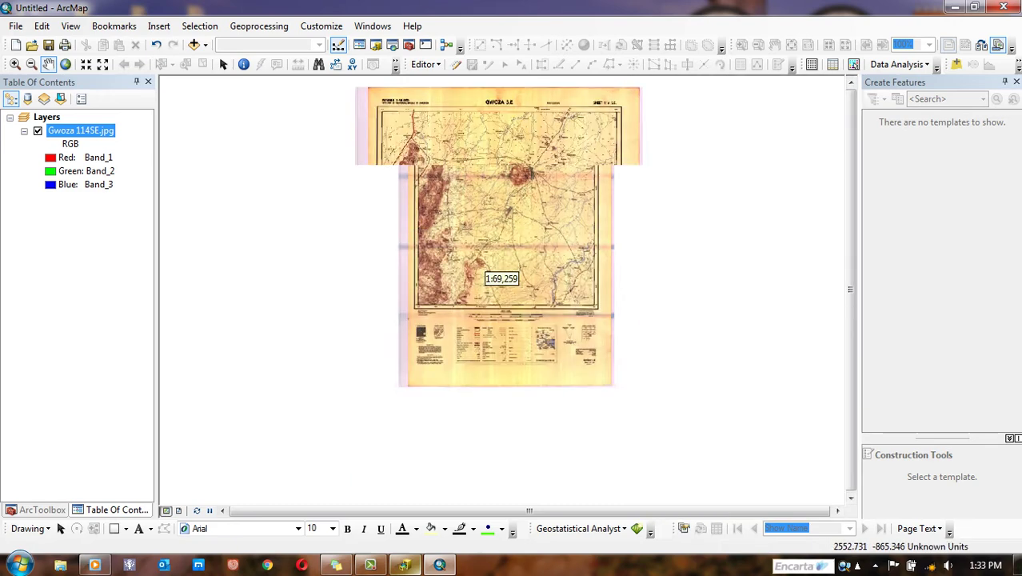
scroll(483, 272, up, 2)
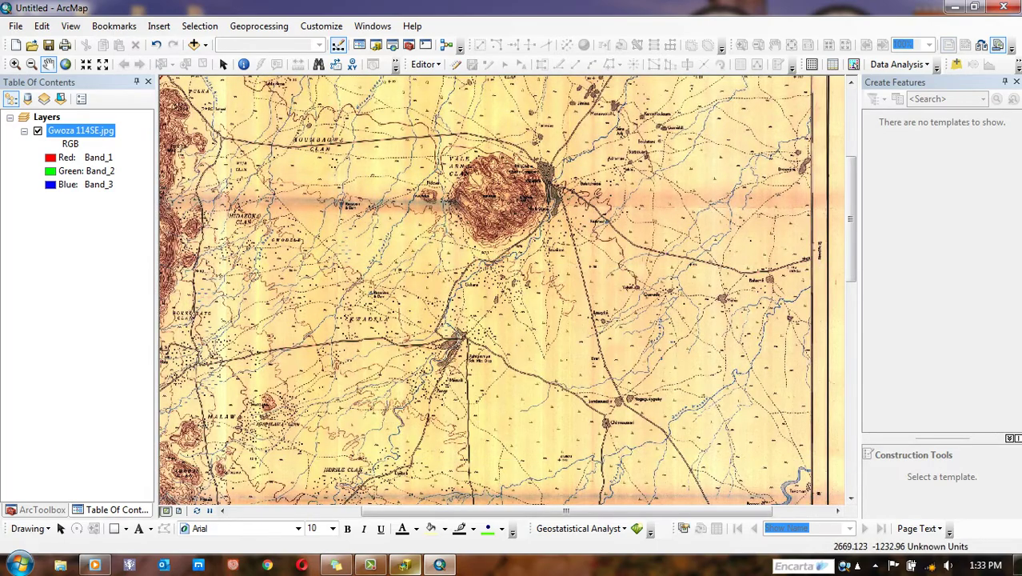
drag(483, 272, 475, 162)
drag(475, 208, 542, 372)
scroll(495, 272, down, 5)
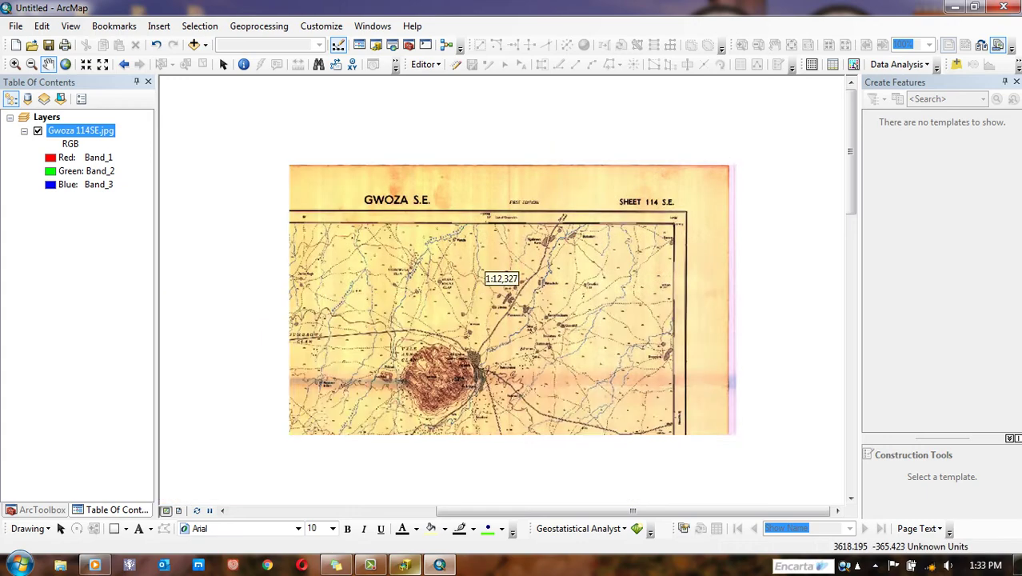
scroll(496, 271, up, 5)
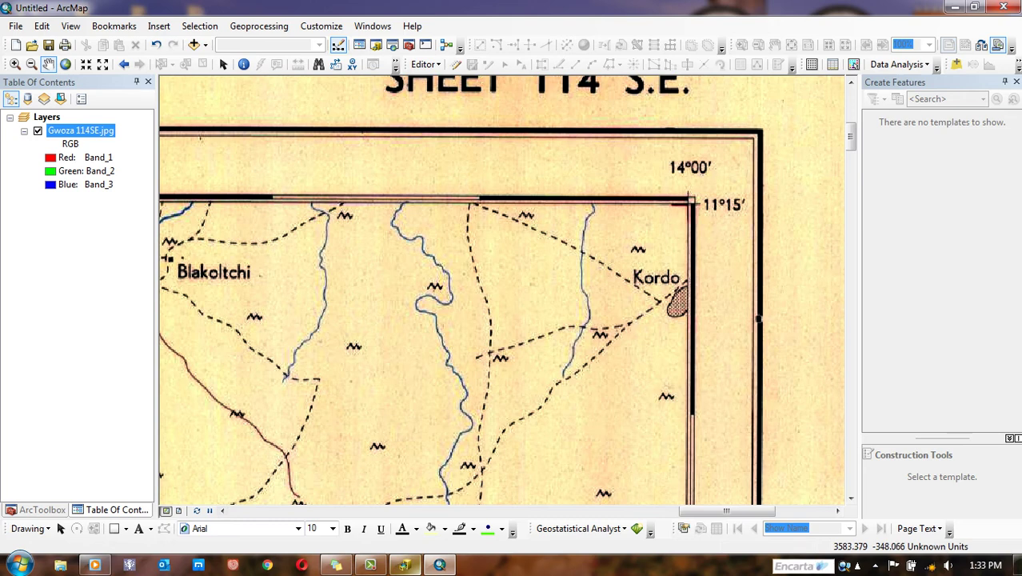
Step: Follow the eastern border of the Gwoza sheet southwards and examine the coordinates printed at its south-east corner
drag(690, 389, 686, 265)
drag(704, 434, 698, 282)
key(Down)
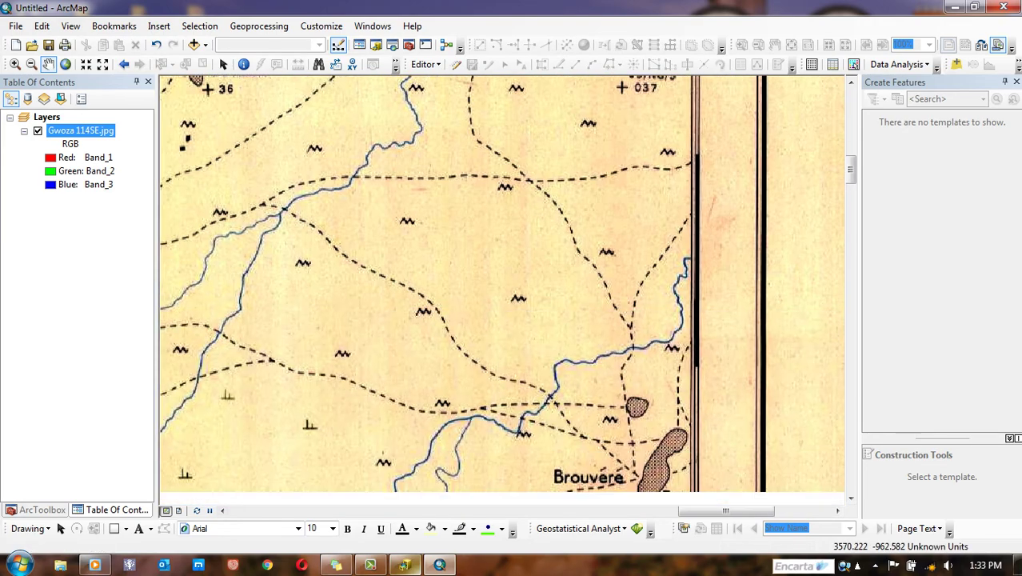
drag(560, 384, 543, 173)
key(Down)
key(Down)
key(Down)
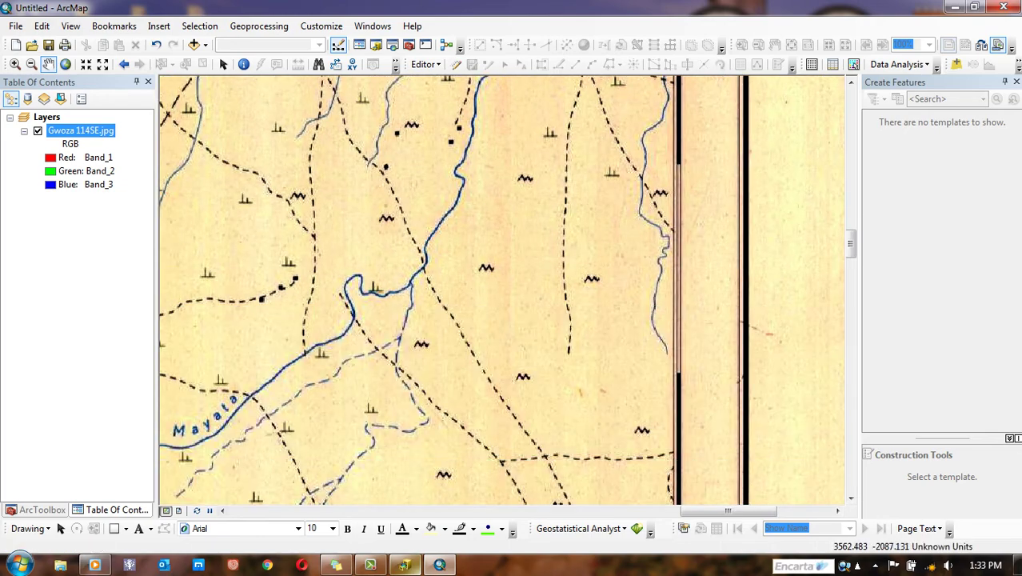
key(Down)
key(Down)
key(Down)
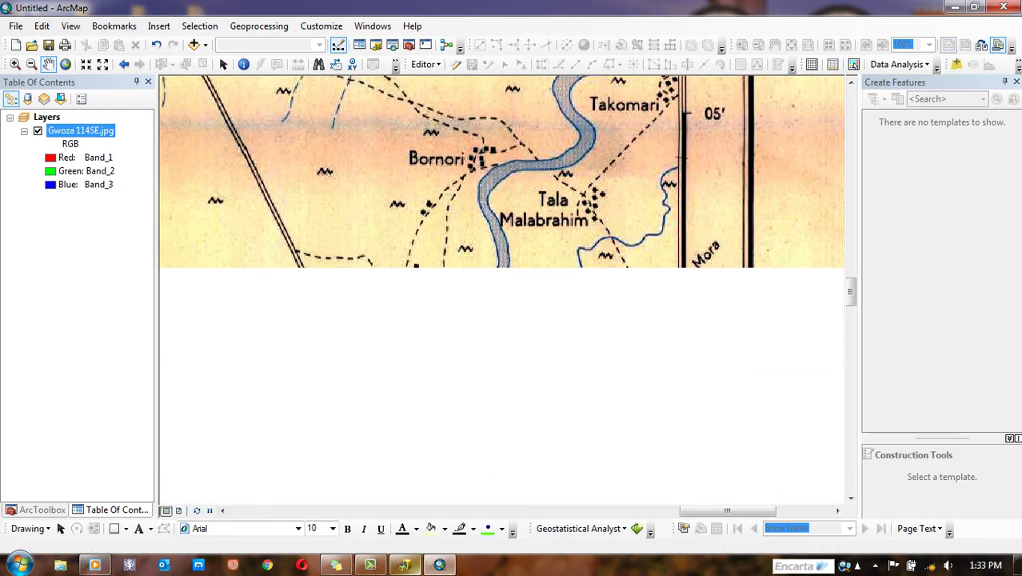
key(Down)
key(Down)
key(Down)
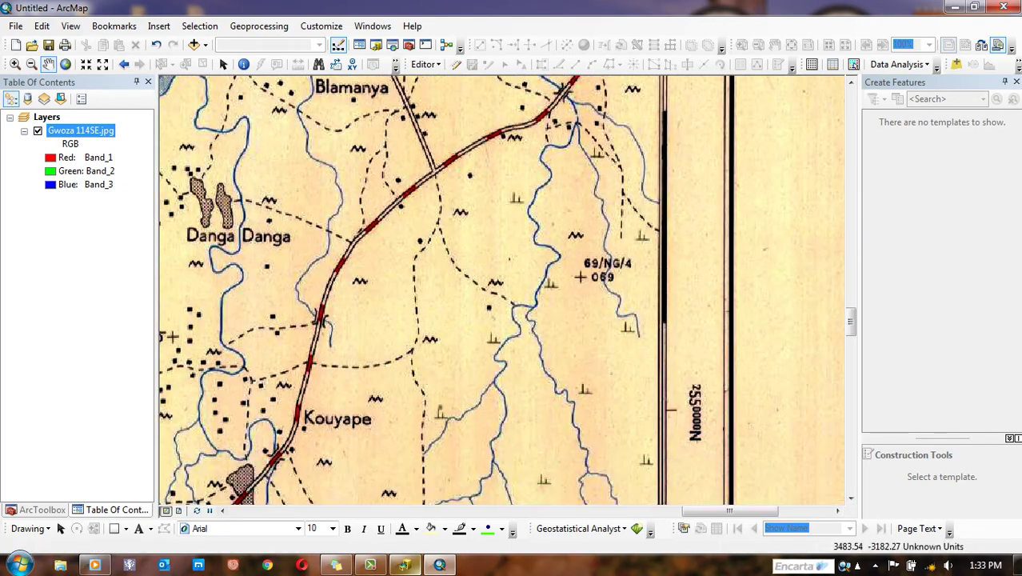
key(Down)
key(Down)
key(Down)
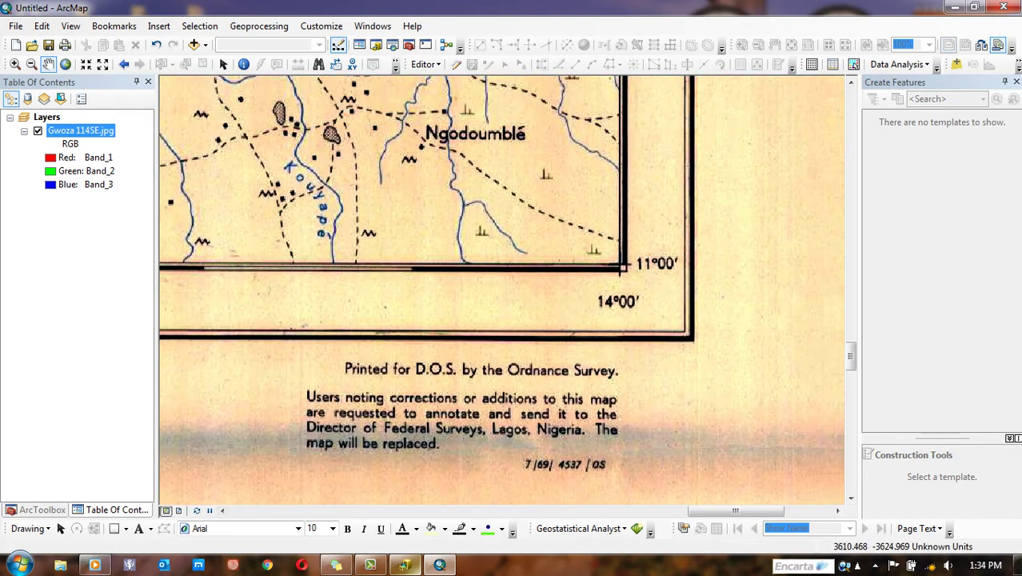
click(370, 566)
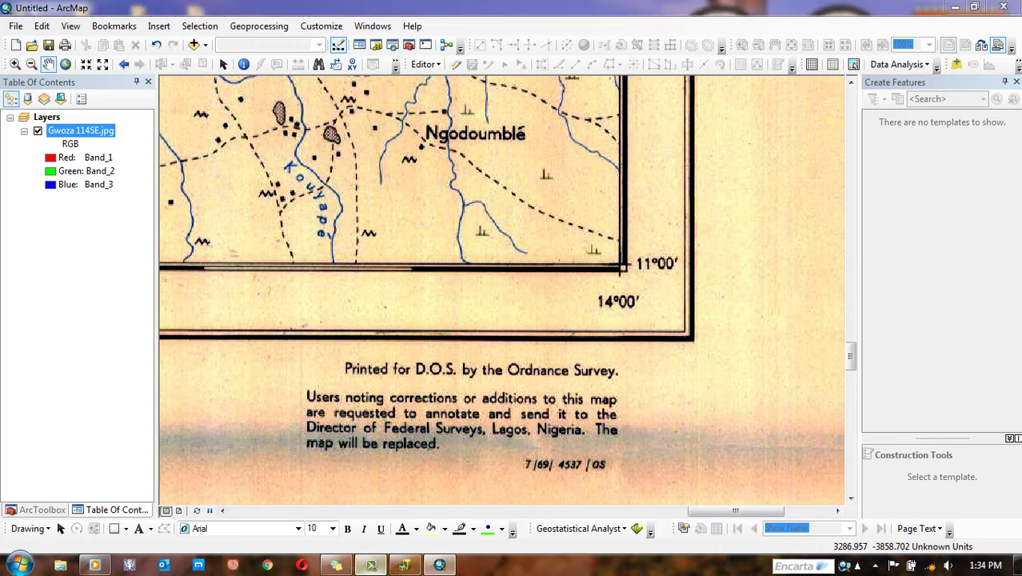
click(950, 502)
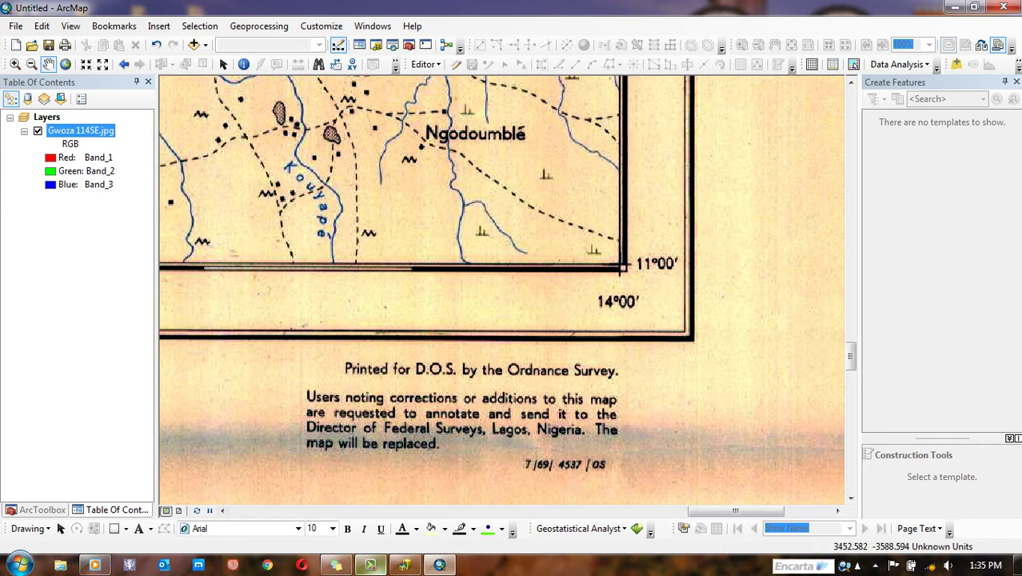
Step: Show the whole Gwoza sheet, switch to ArcCatalog, close it and return to ArcMap
click(66, 64)
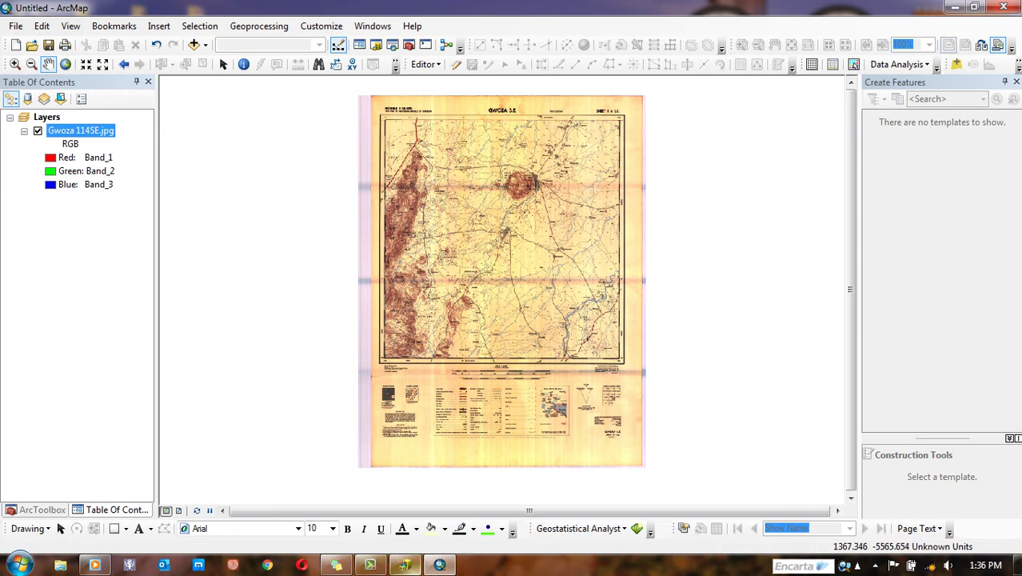
click(405, 565)
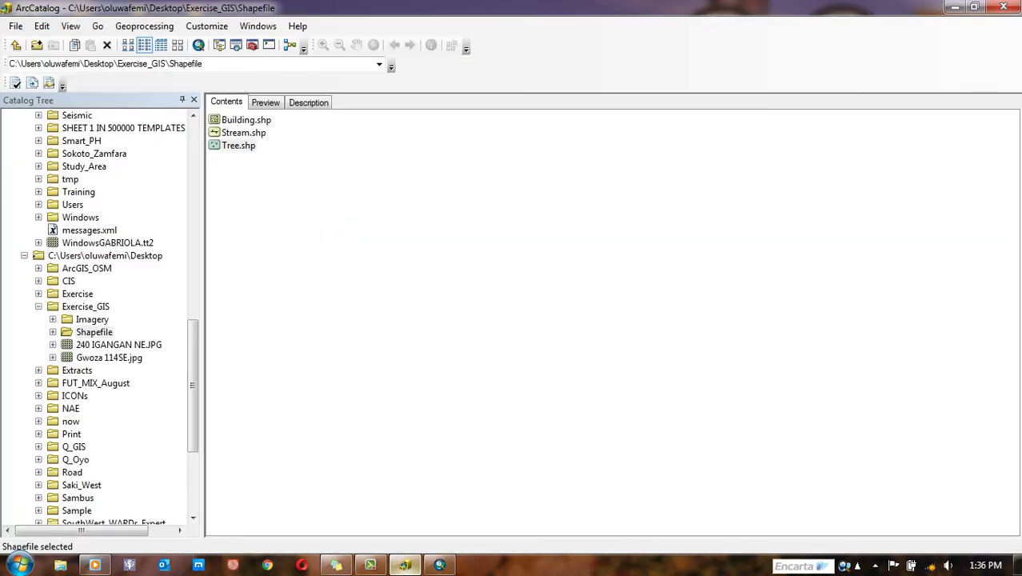
key(alt+Tab)
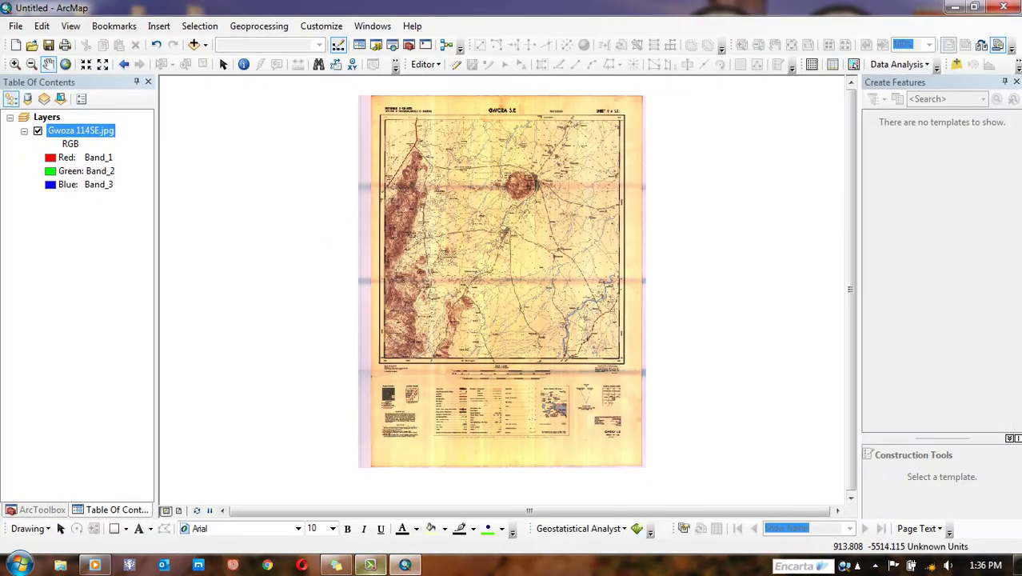
click(950, 502)
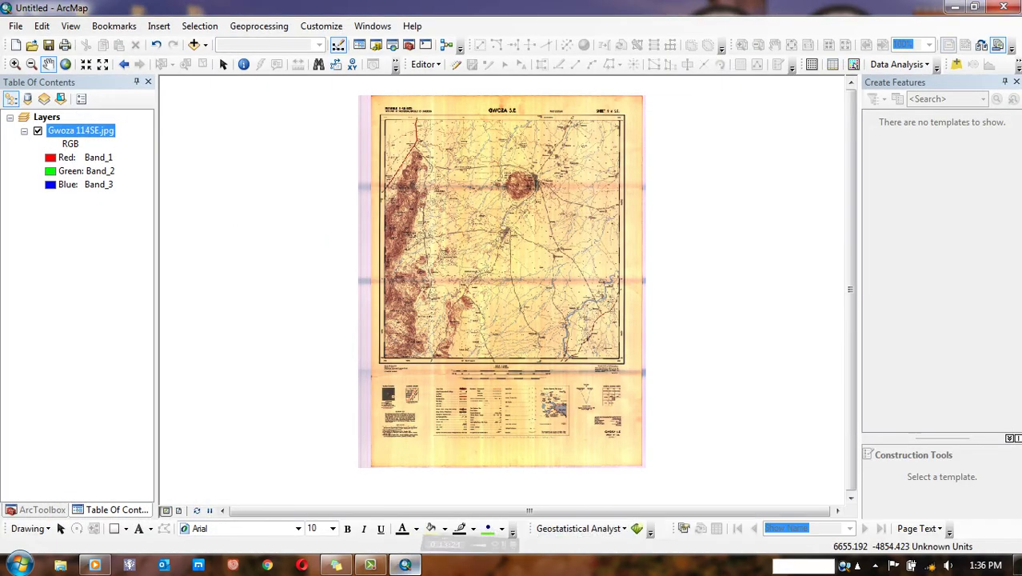
Step: Minimize the map window and open the Exercise_GIS folder from the desktop
click(19, 564)
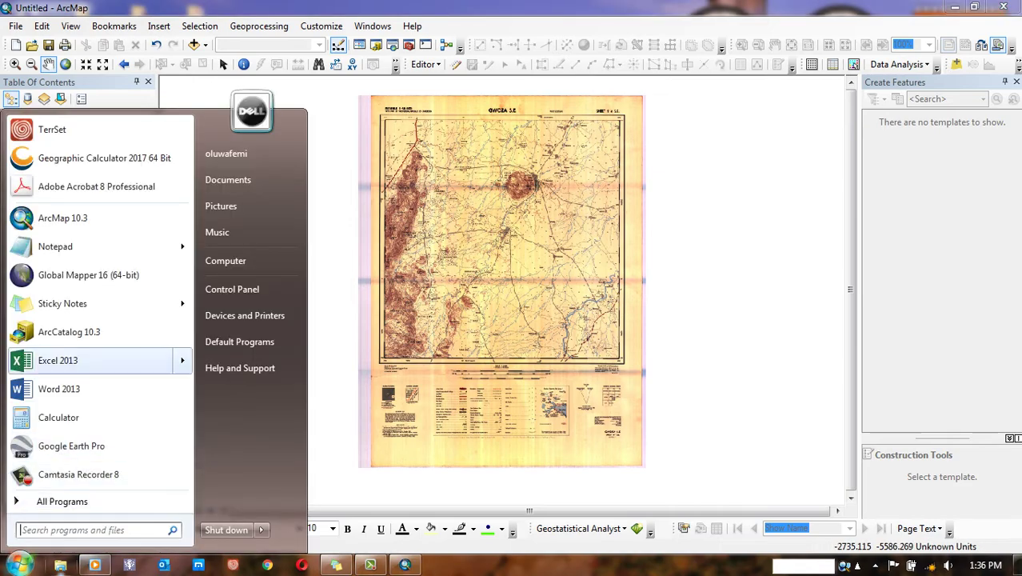
click(61, 565)
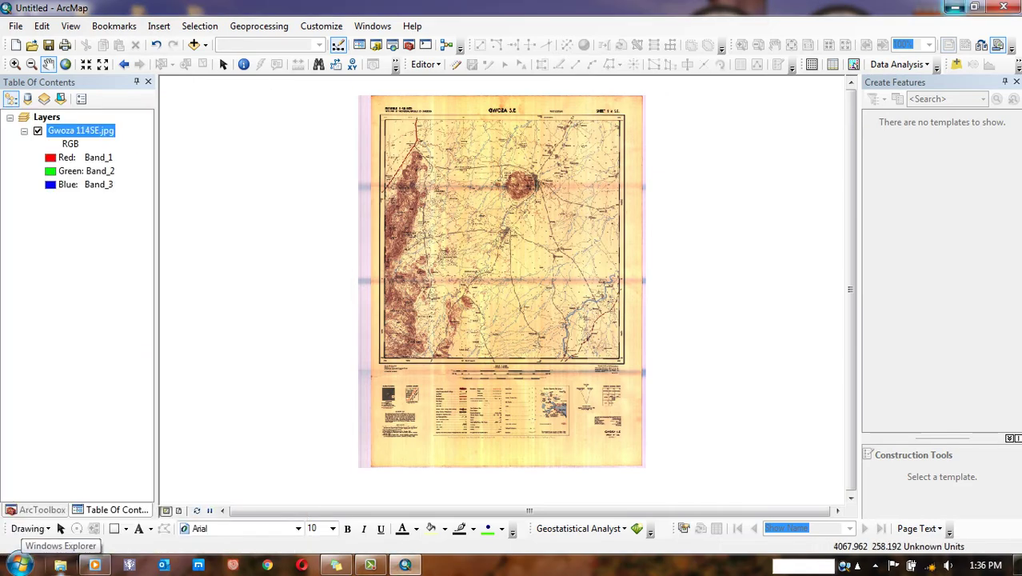
click(954, 7)
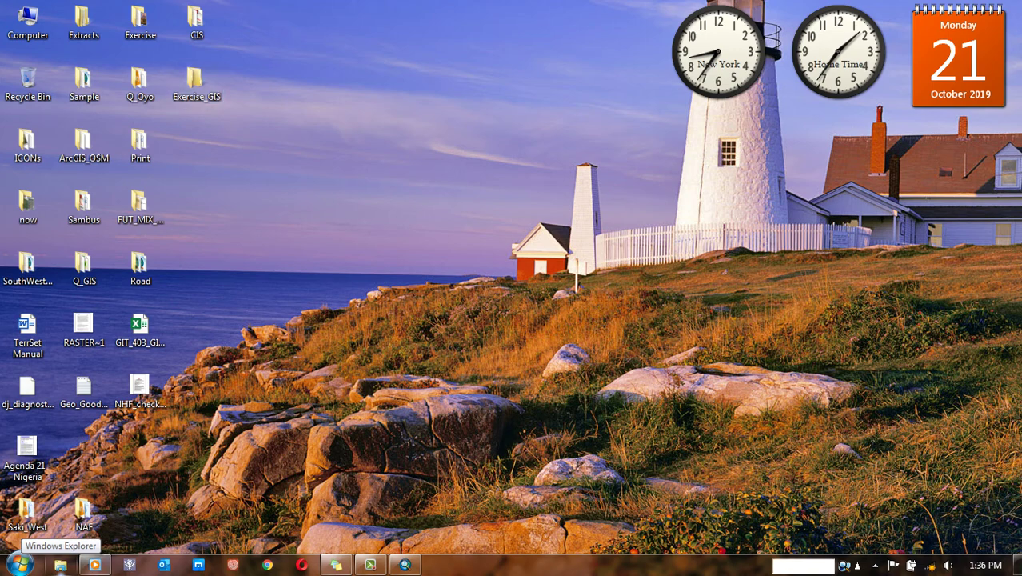
key(Return)
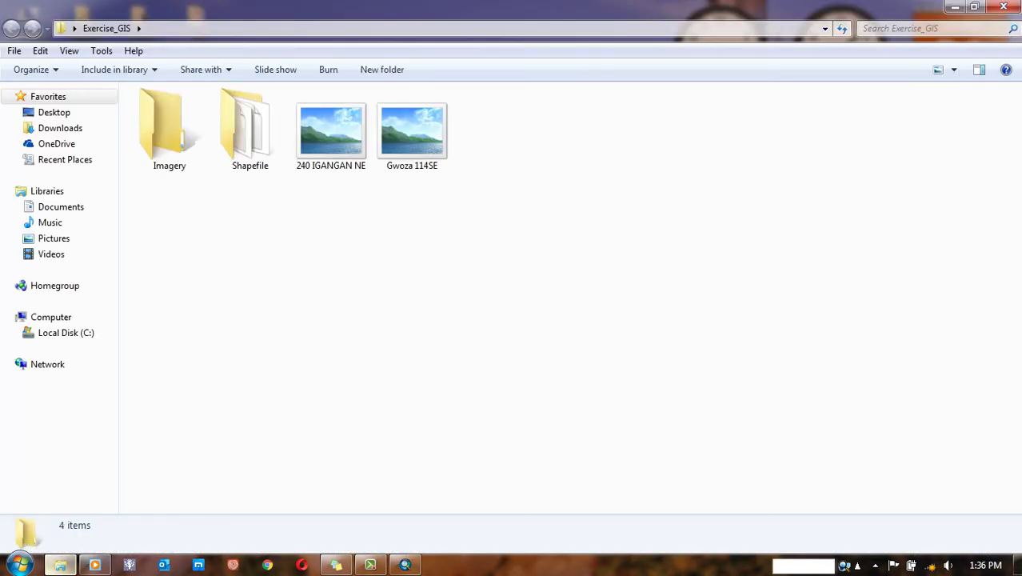
Step: Create a text document named coord in the Exercise_GIS folder and open it in Notepad
right_click(216, 232)
mouse_move(264, 414)
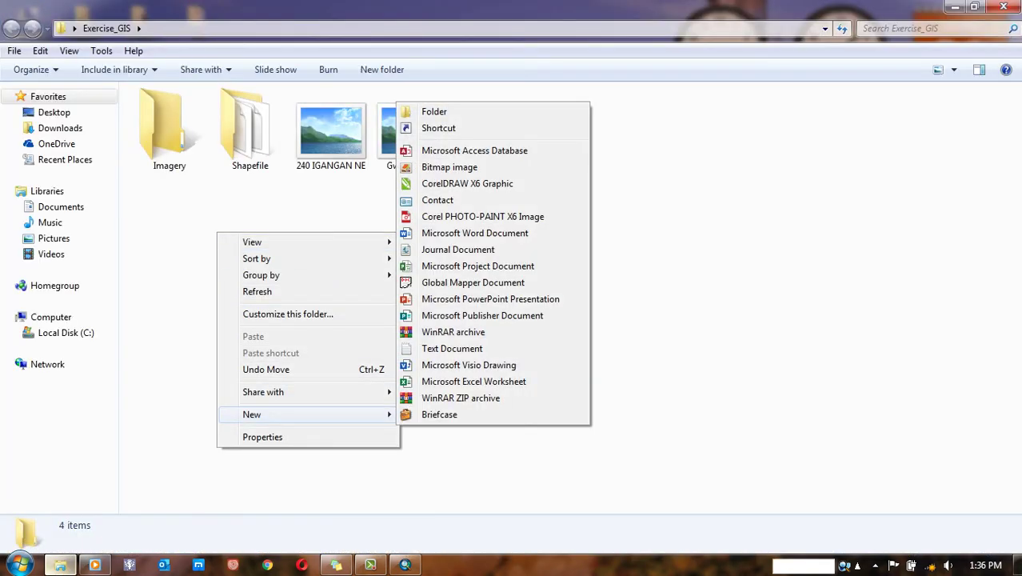
click(451, 348)
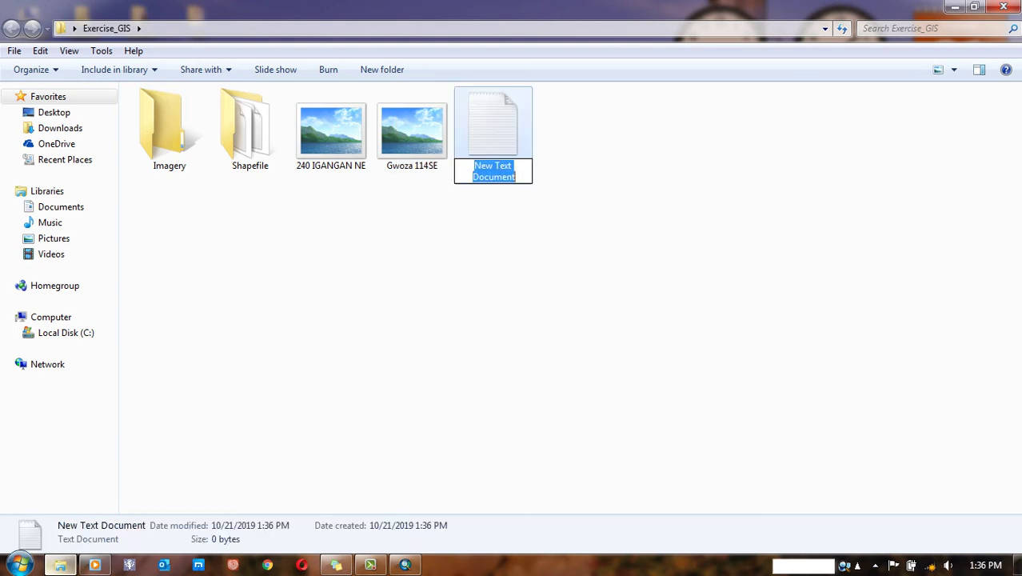
text(coord)
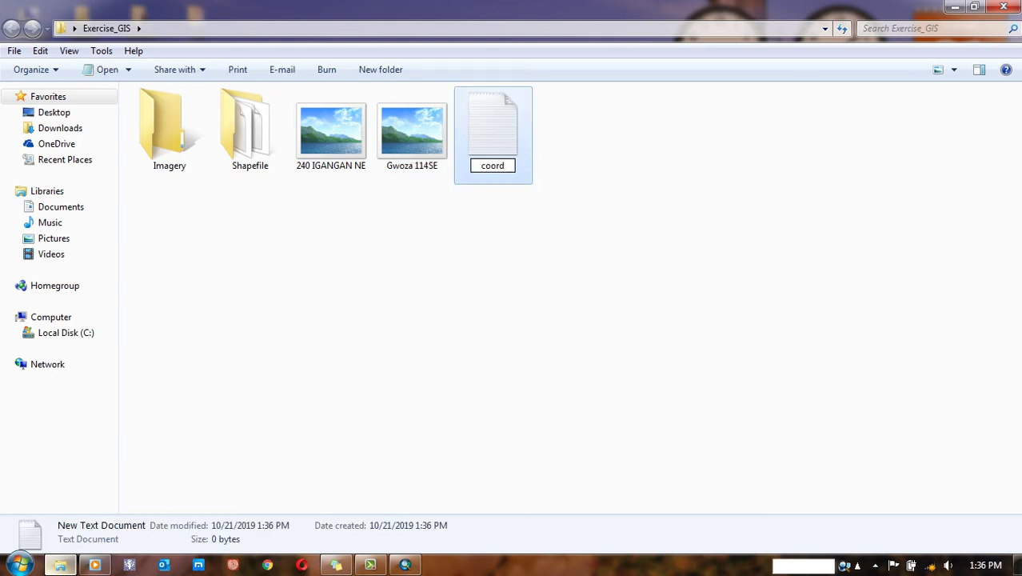
key(Return)
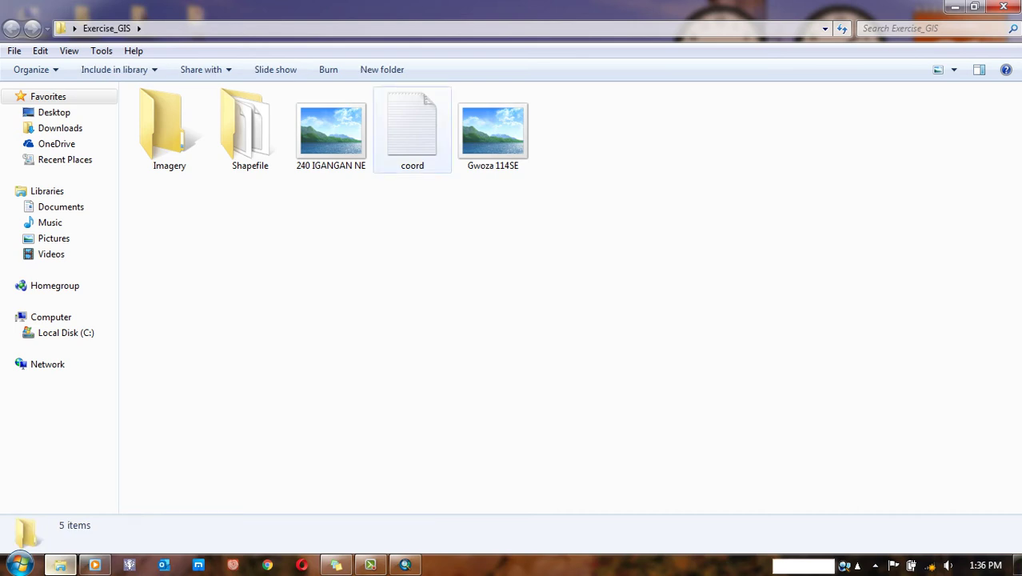
click(412, 129)
double_click(411, 128)
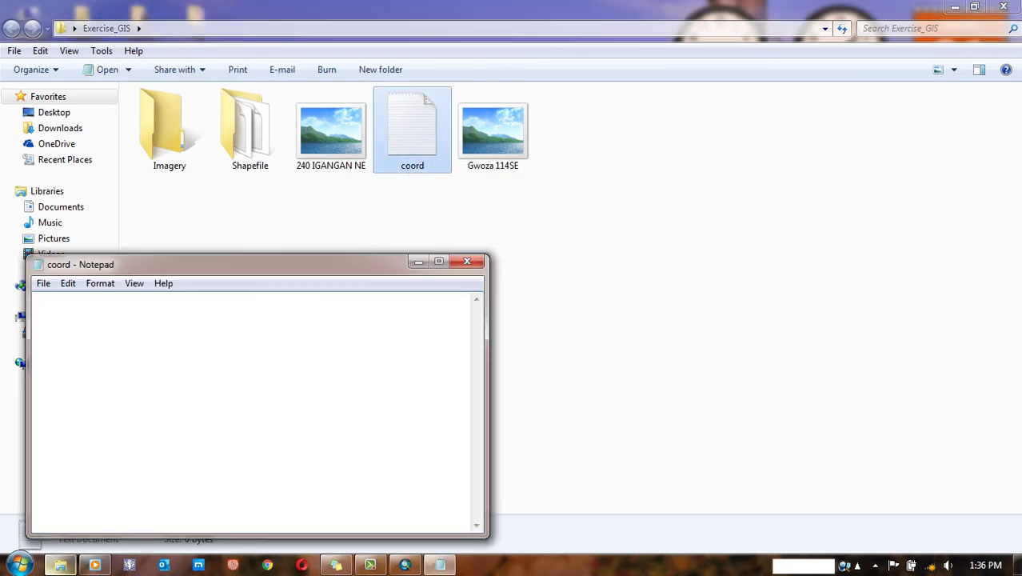
Step: Switch back to ArcMap and examine the coordinates printed at the north-west corner of the Gwoza sheet
click(369, 564)
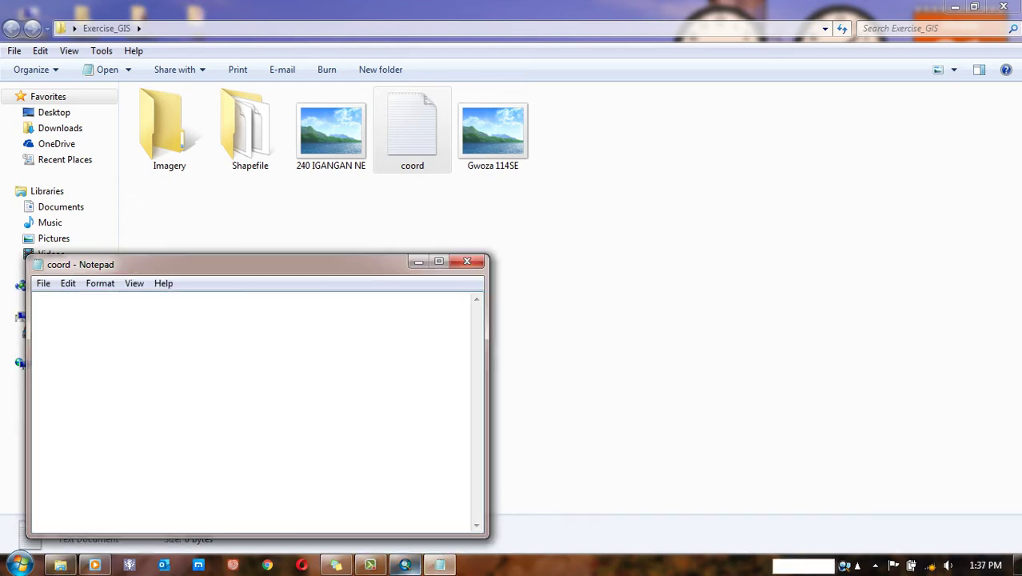
click(405, 565)
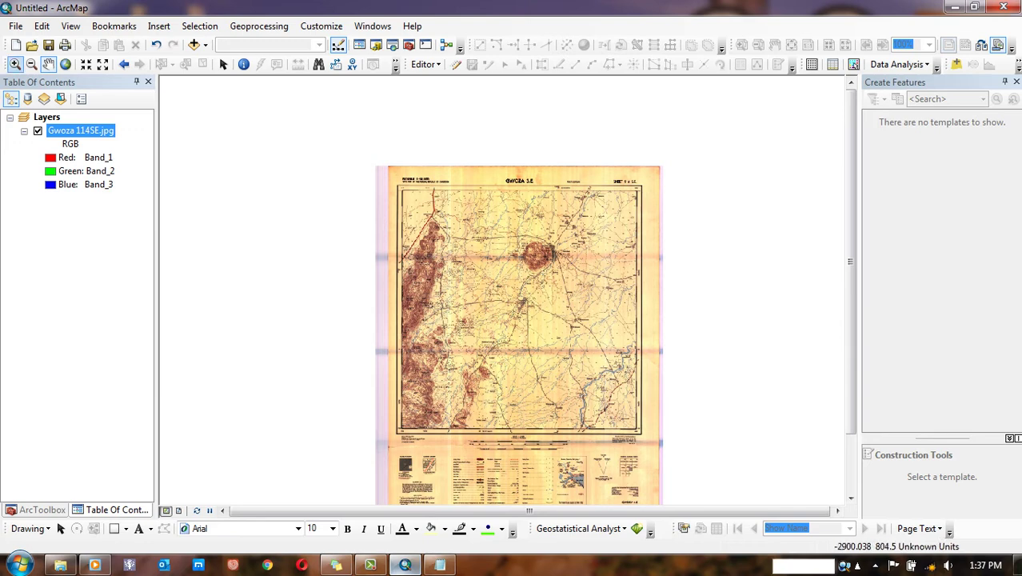
click(15, 64)
drag(376, 164, 471, 230)
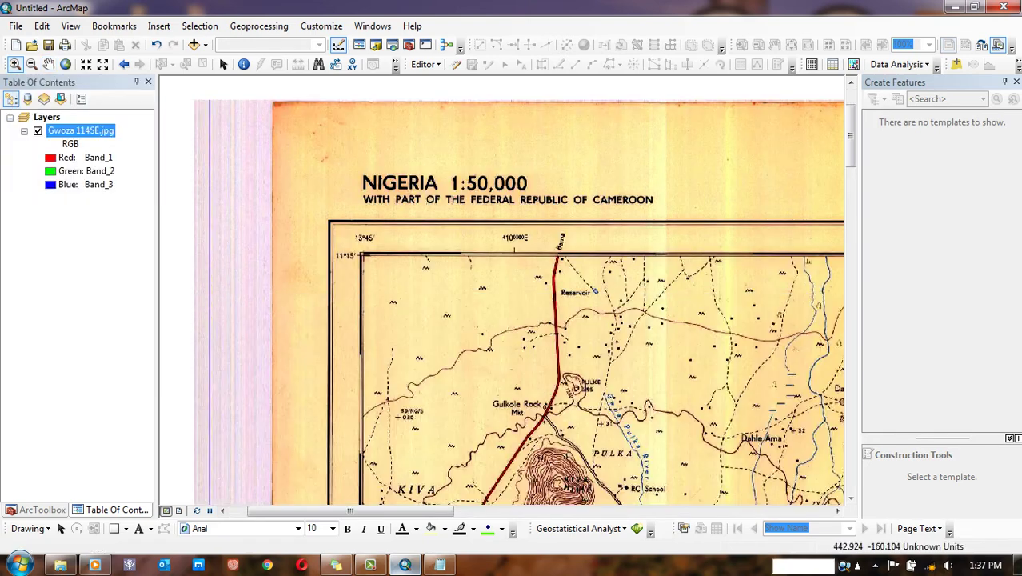
drag(290, 182, 473, 333)
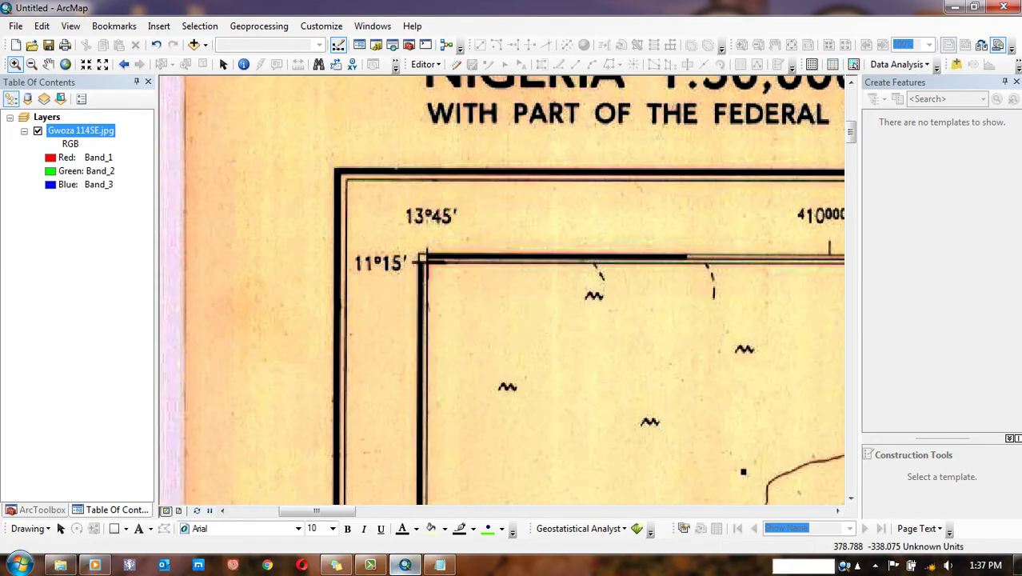
drag(536, 134, 660, 106)
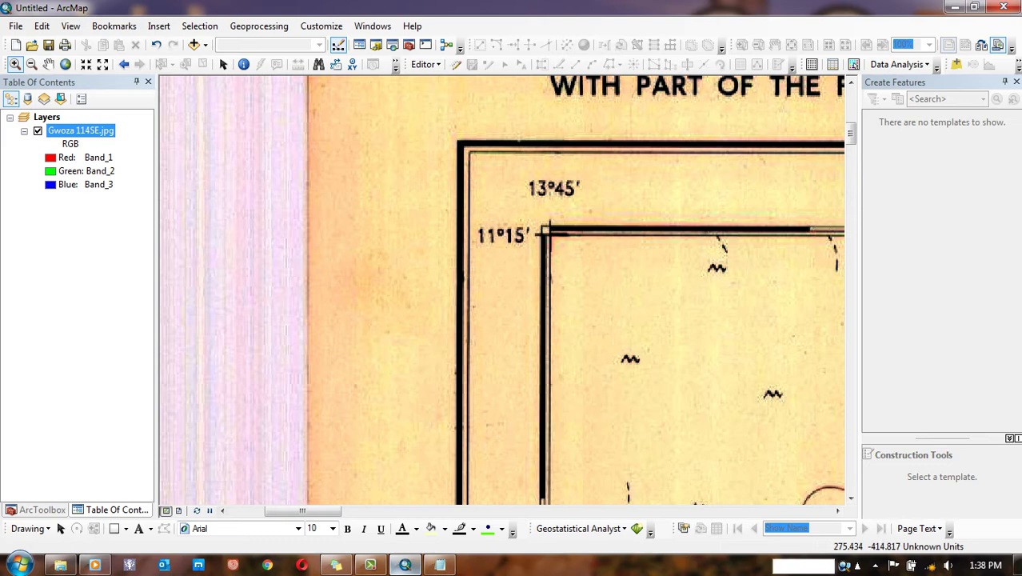
Step: Place the coord text file below the corner coordinates, enter the header x,y,z and start the next line with 13
click(439, 565)
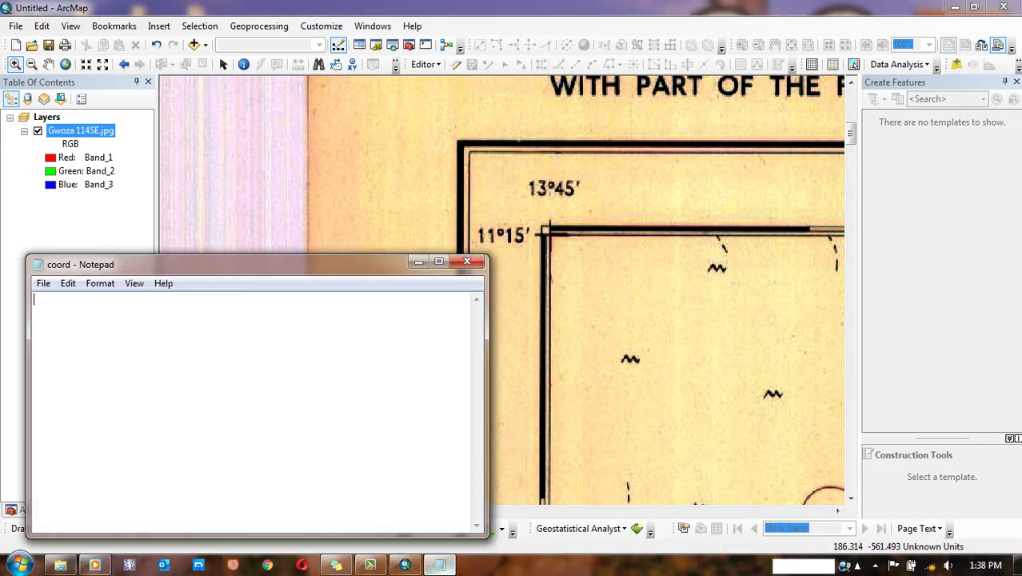
drag(257, 263, 498, 317)
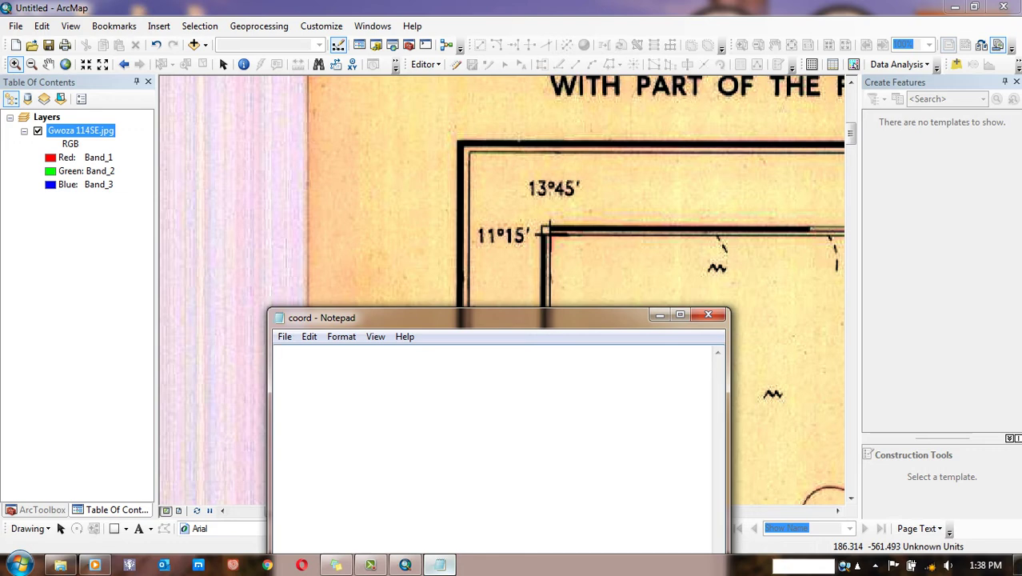
text(x)
text(,y)
text(,)
text(z)
text(13.)
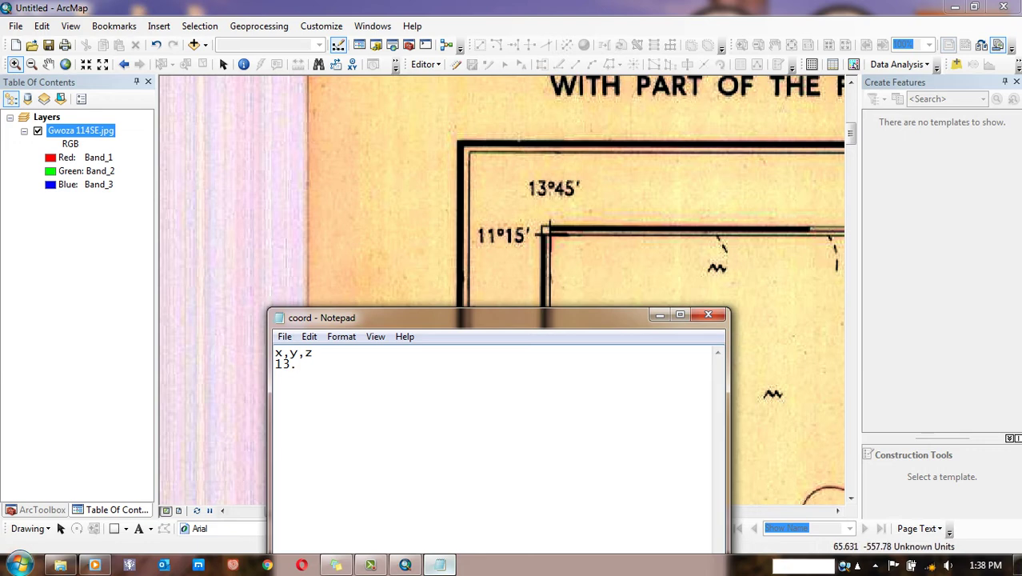
Step: Open the Calculator clear of the printed coordinates and divide the 45 longitude minutes by 60
click(19, 563)
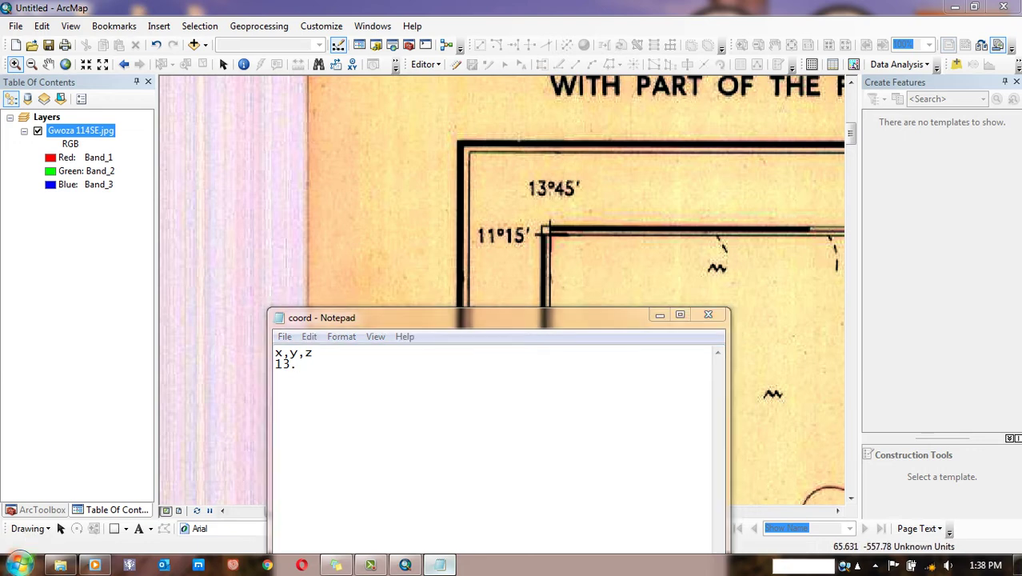
click(58, 417)
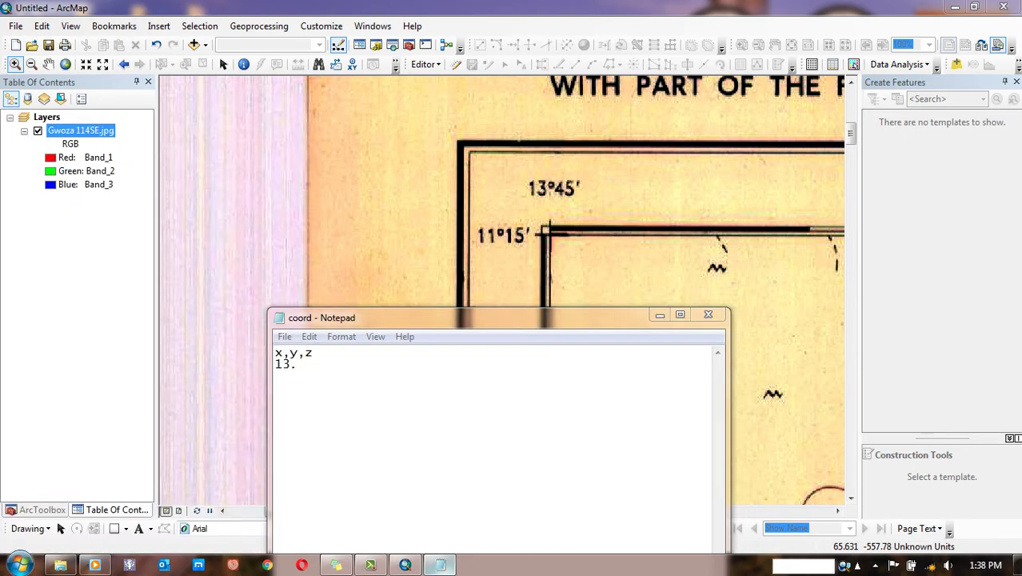
drag(304, 234, 803, 157)
click(768, 314)
click(799, 315)
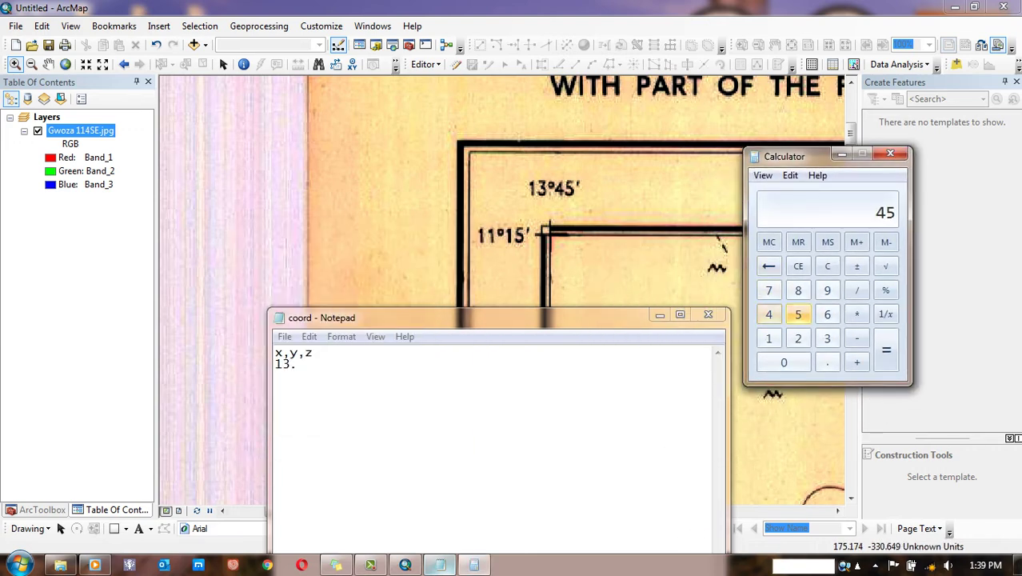
click(857, 291)
click(827, 315)
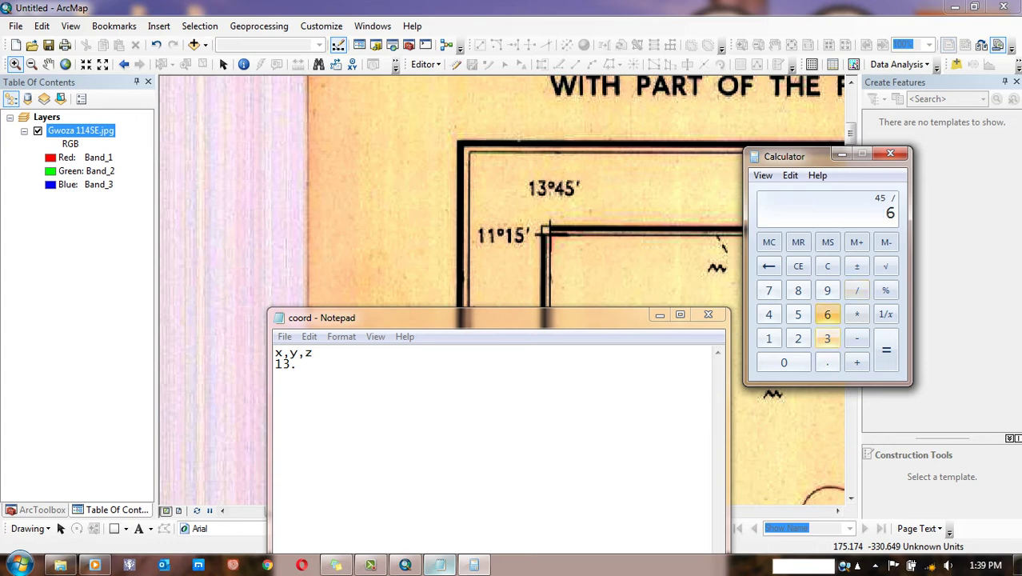
click(784, 362)
click(886, 350)
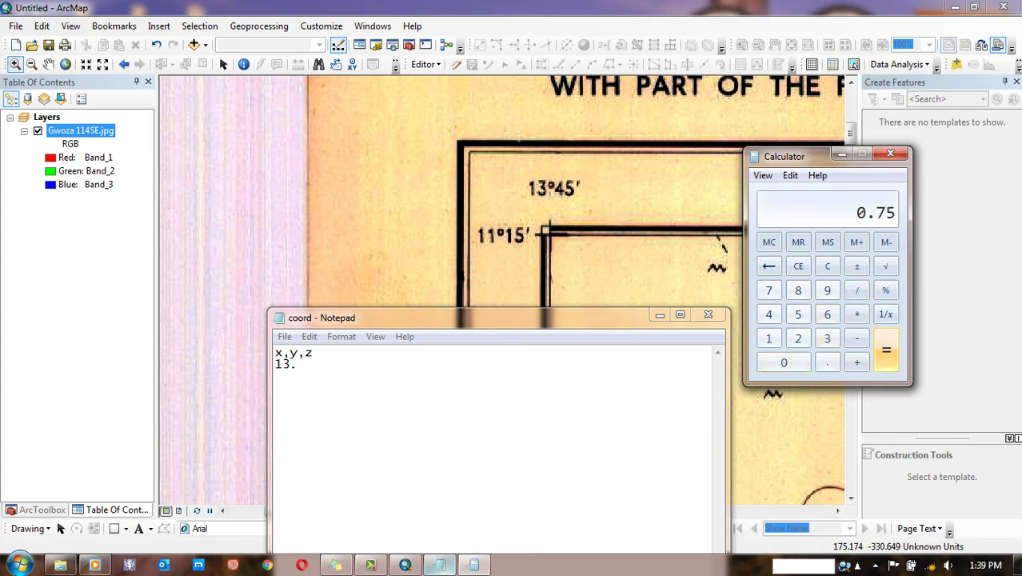
Step: Add 13 degrees to the quotient and complete the x value in the coord file as 13.75 followed by a comma
click(857, 362)
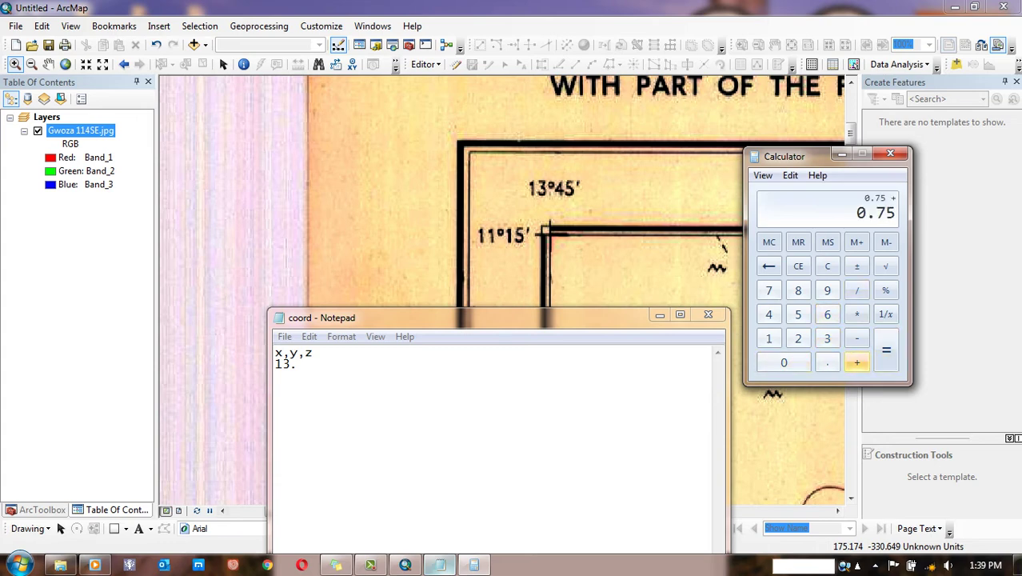
click(768, 338)
click(827, 338)
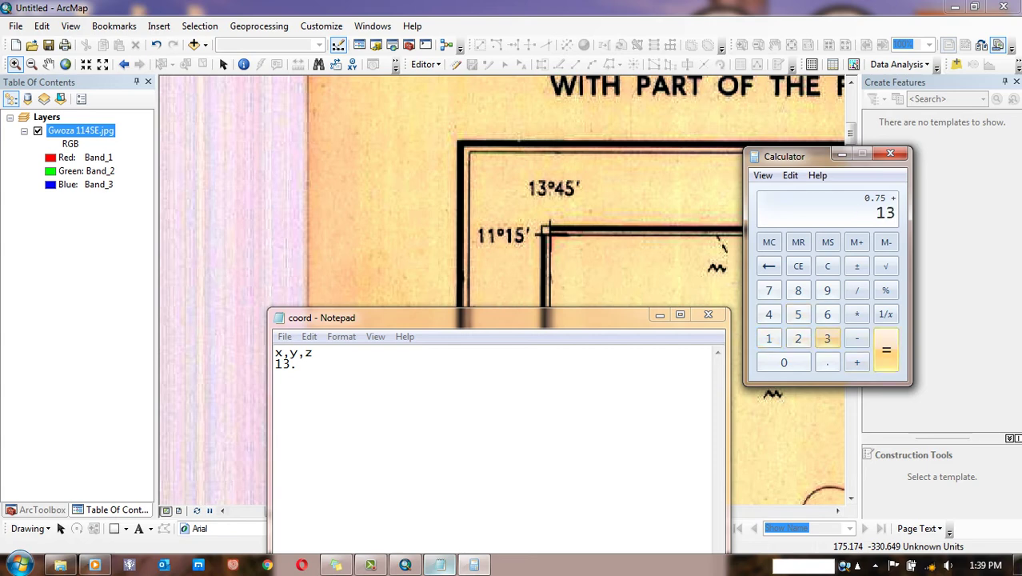
click(886, 349)
click(298, 364)
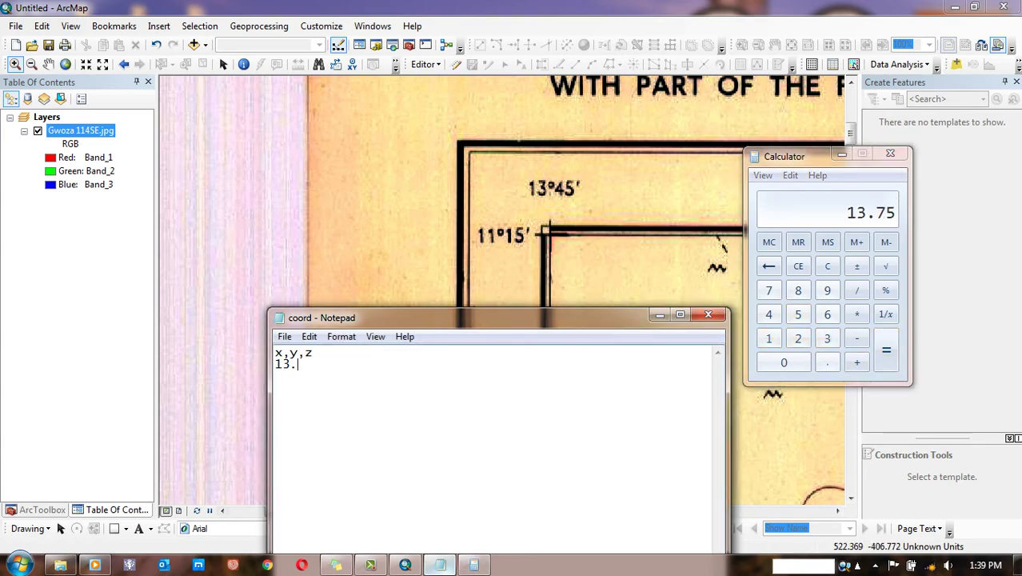
text(75,)
Step: Clear the calculator and convert the latitude 11°15' to decimal degrees by dividing 15 by 60 and adding 11
click(828, 266)
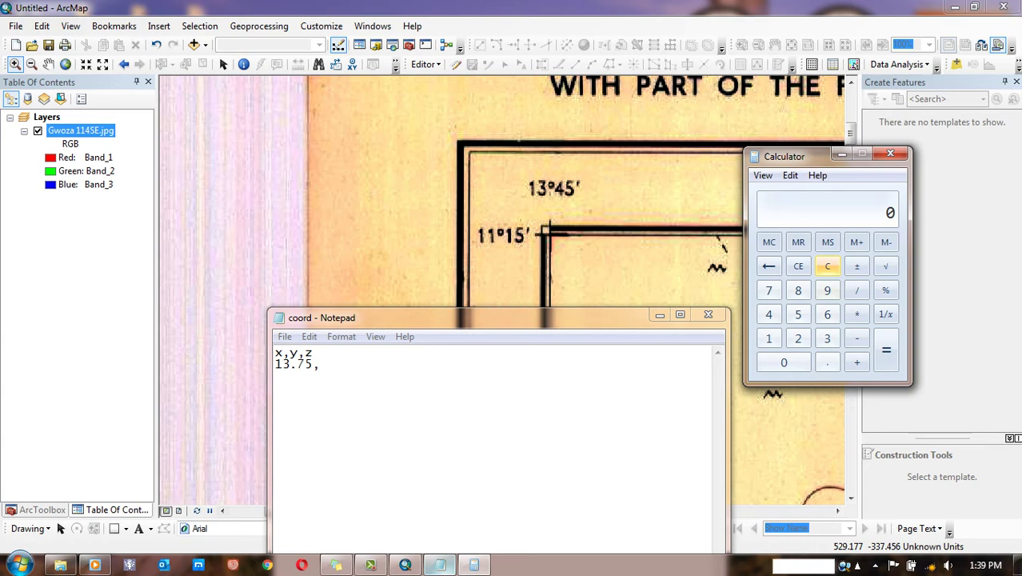
click(769, 337)
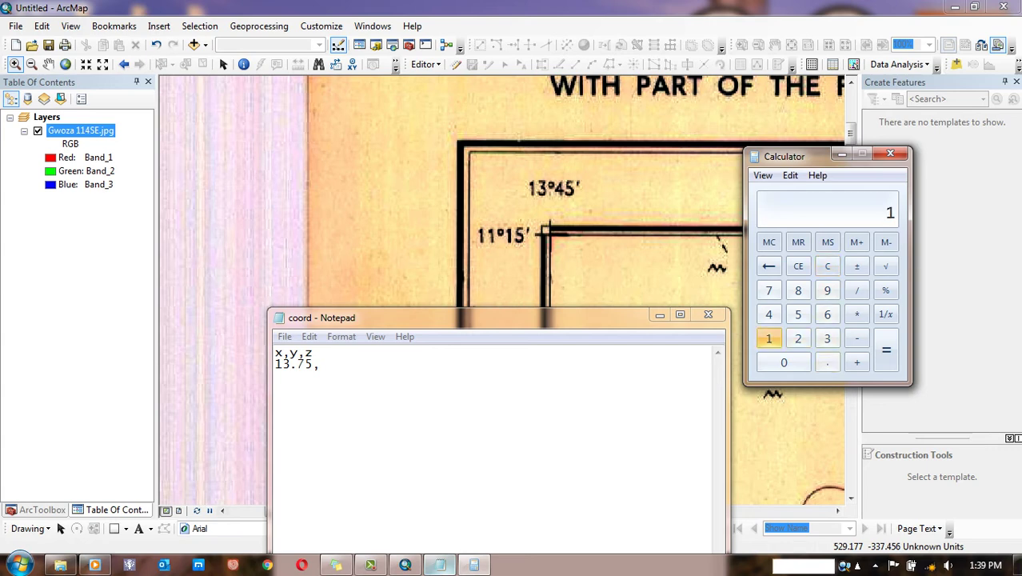
click(798, 314)
click(856, 290)
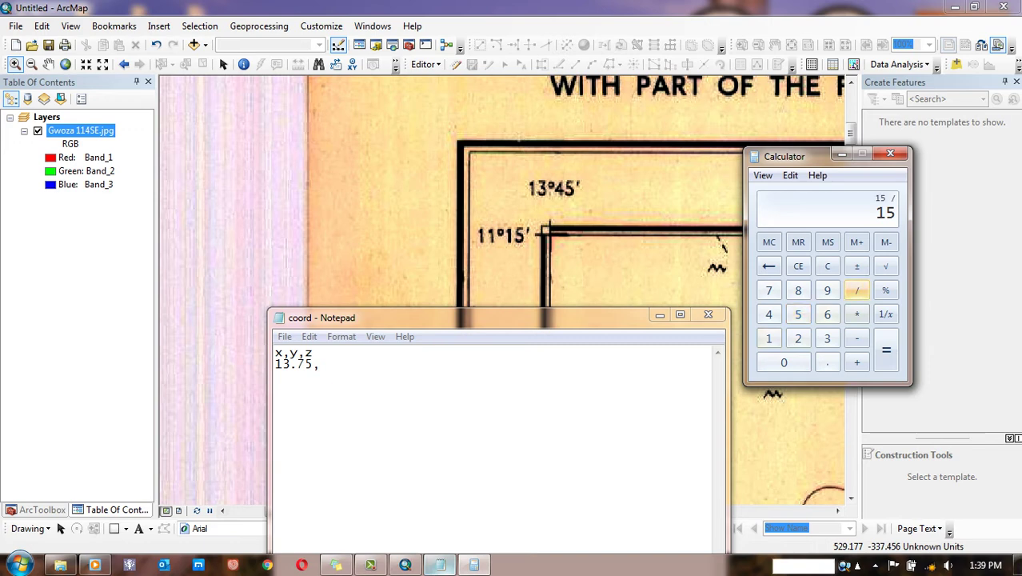
click(827, 313)
click(783, 362)
click(886, 350)
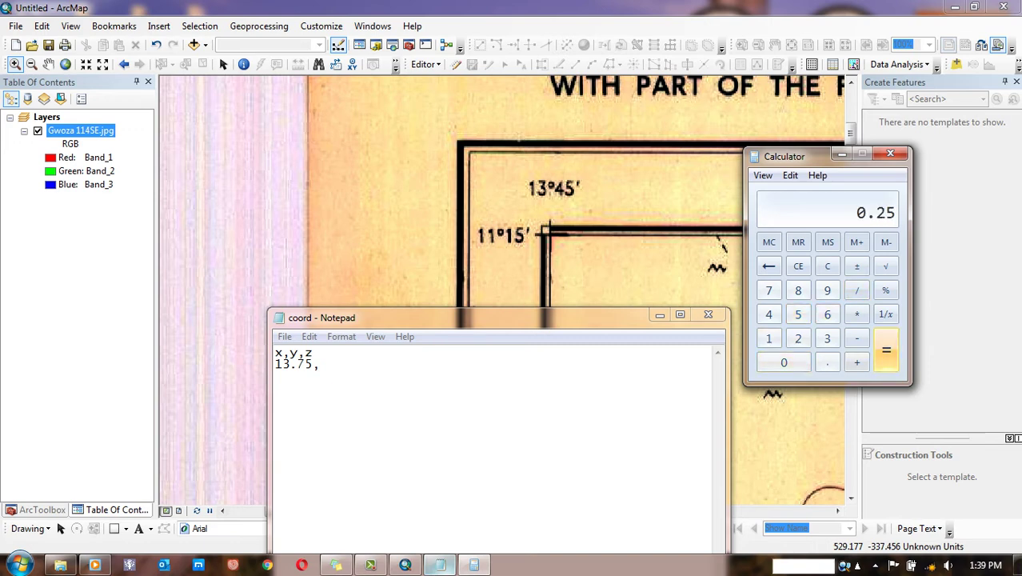
click(856, 362)
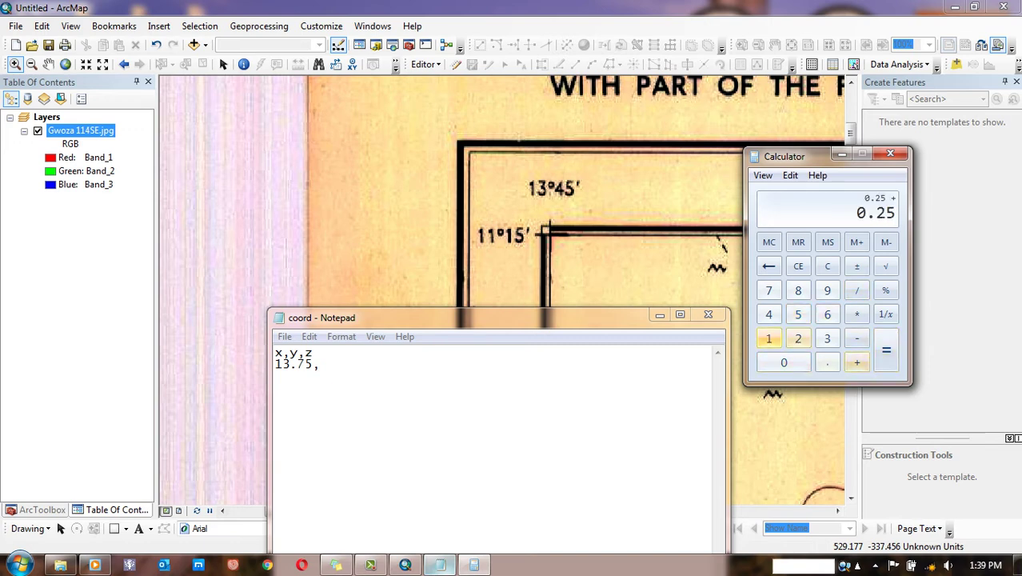
click(768, 337)
click(769, 337)
click(886, 350)
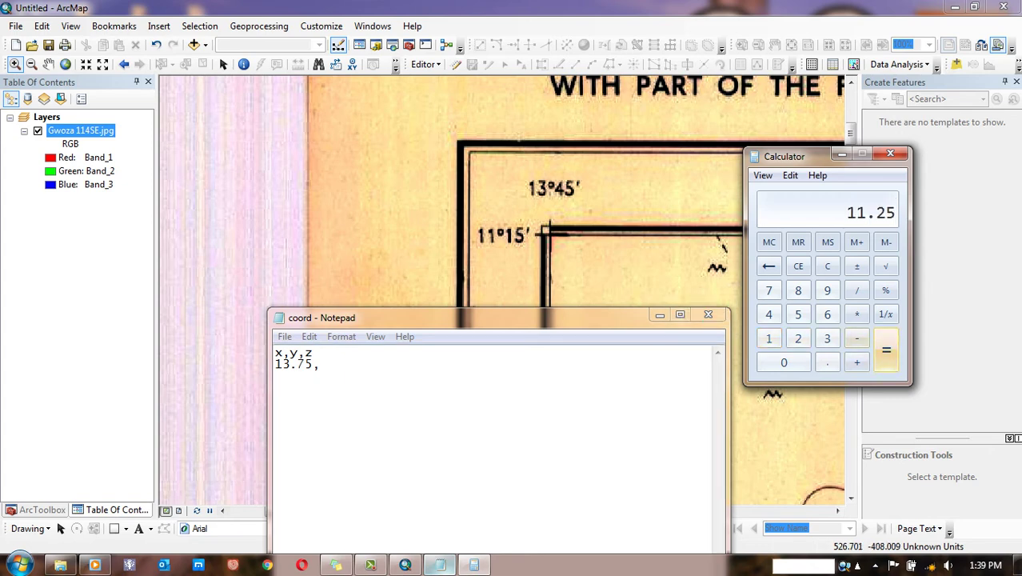
Step: Complete the first coordinate line in the coord file with the y value 11.25 and the label top_left
key(alt+Tab)
text(11.25)
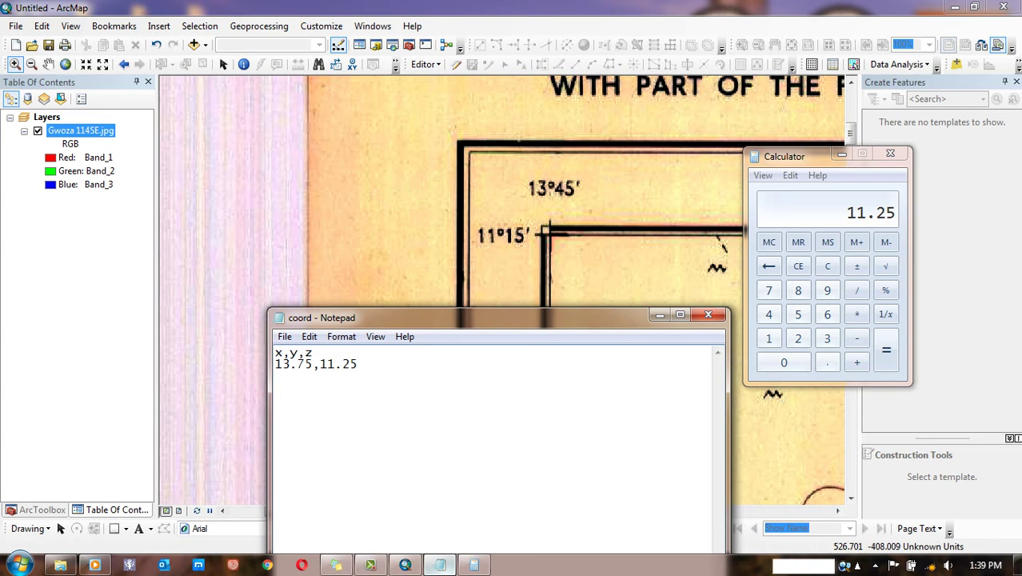
text(,)
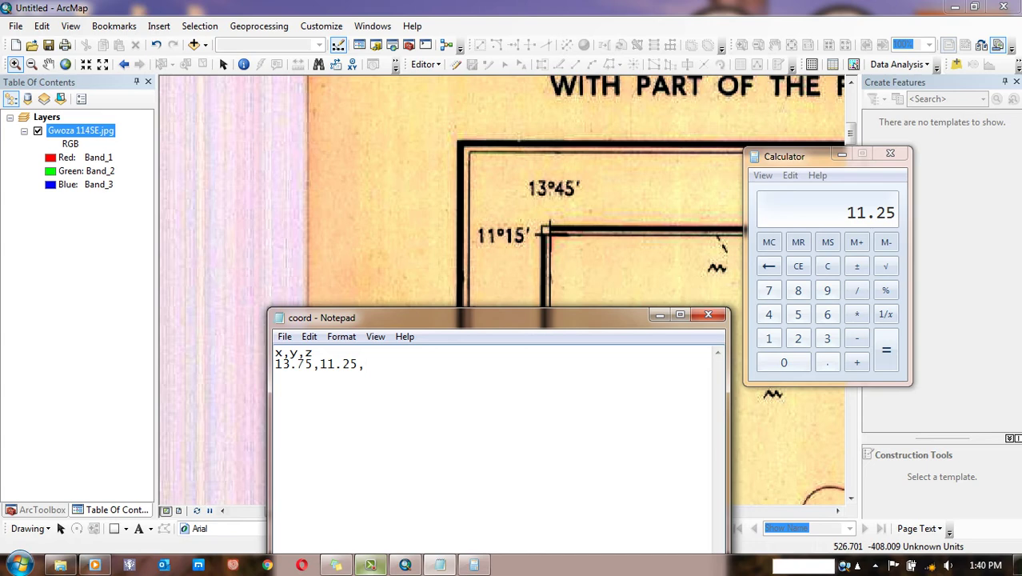
text(top_left)
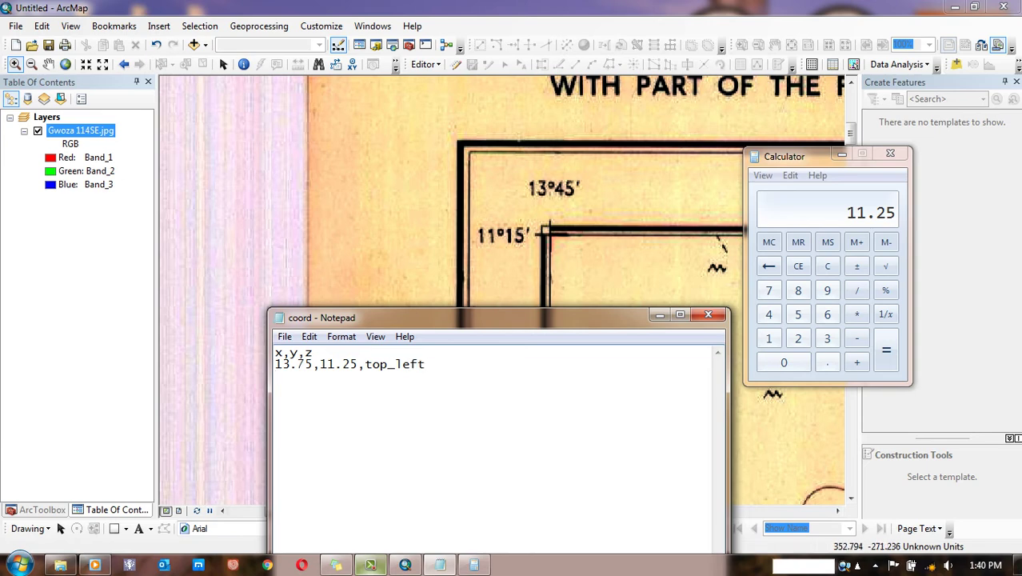
Step: Locate the map's upper-right corner coordinates and start the second line of the coord file with 14.00 and a comma
drag(691, 202, 555, 206)
scroll(555, 206, up, 7)
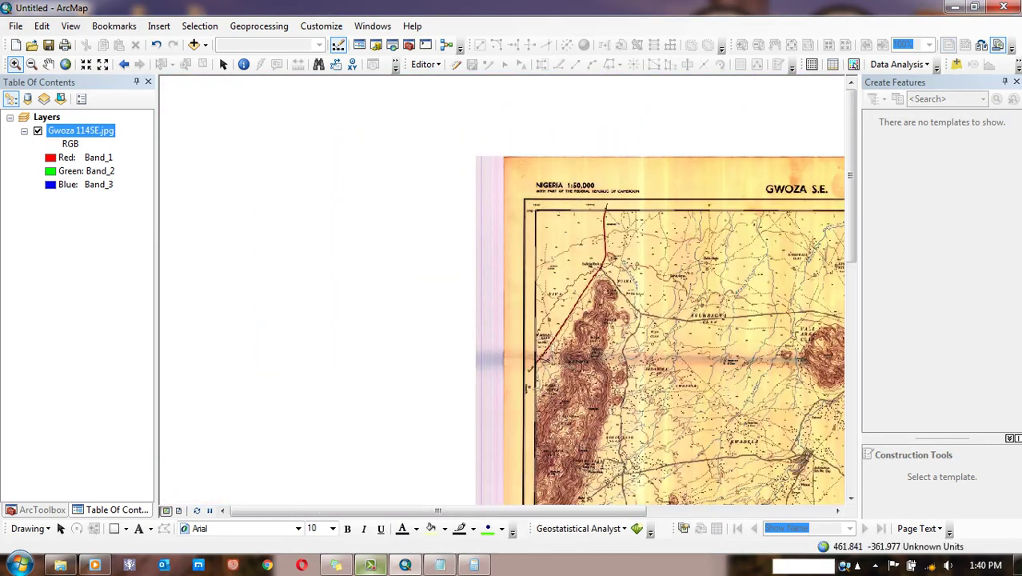
drag(647, 214, 453, 237)
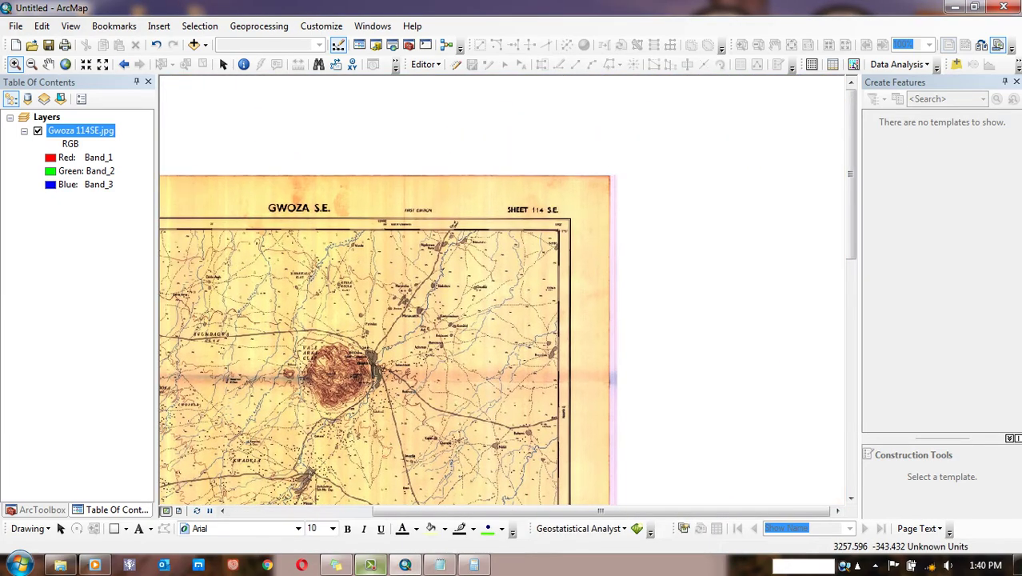
scroll(562, 224, down, 2)
scroll(502, 280, up, 5)
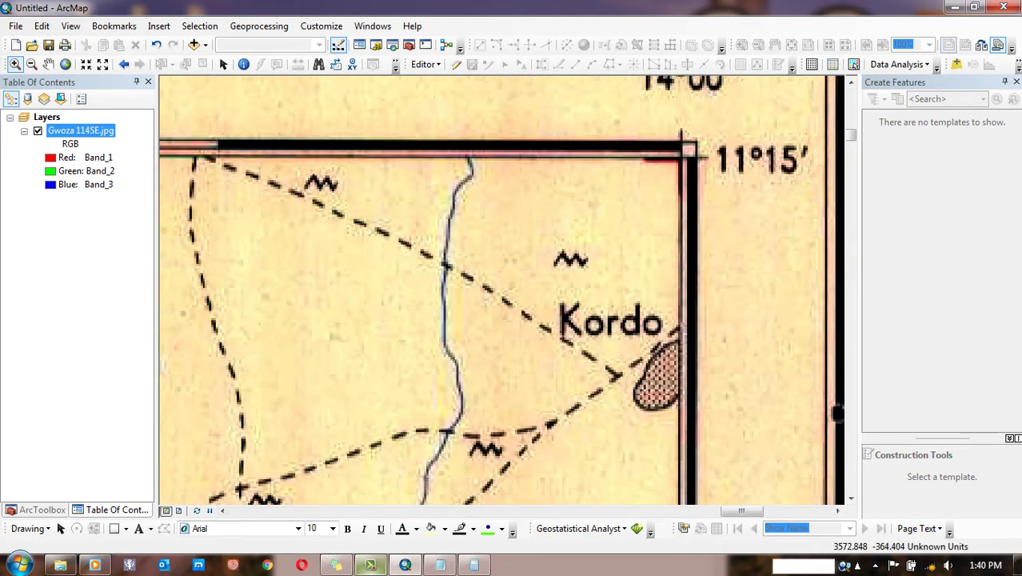
drag(501, 279, 350, 370)
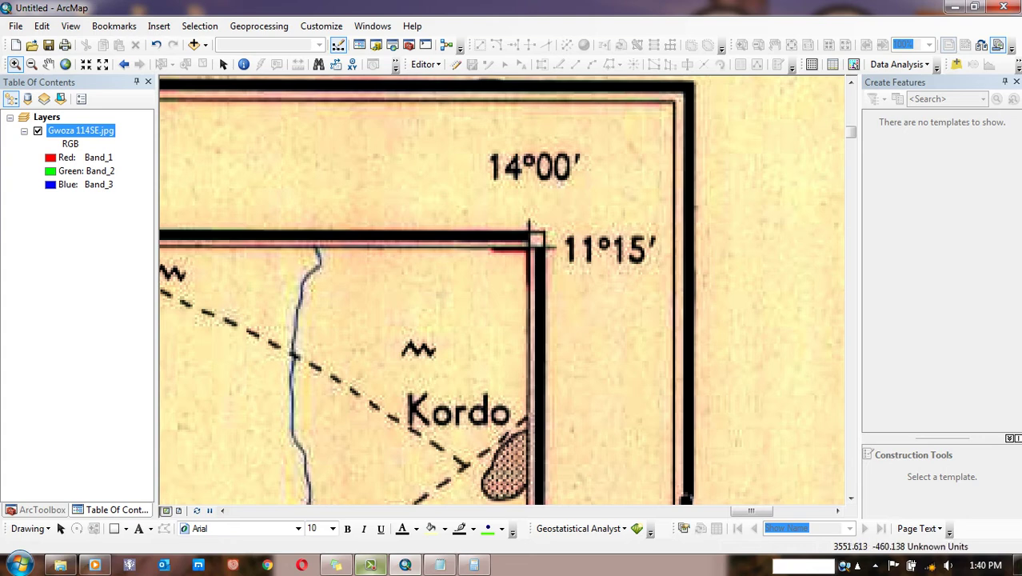
click(439, 564)
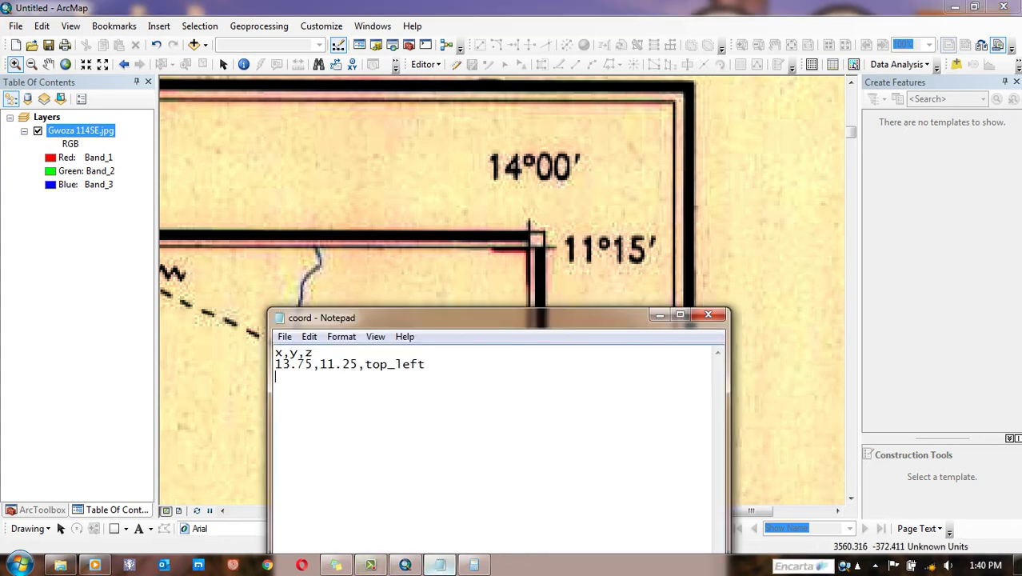
text(14.00,)
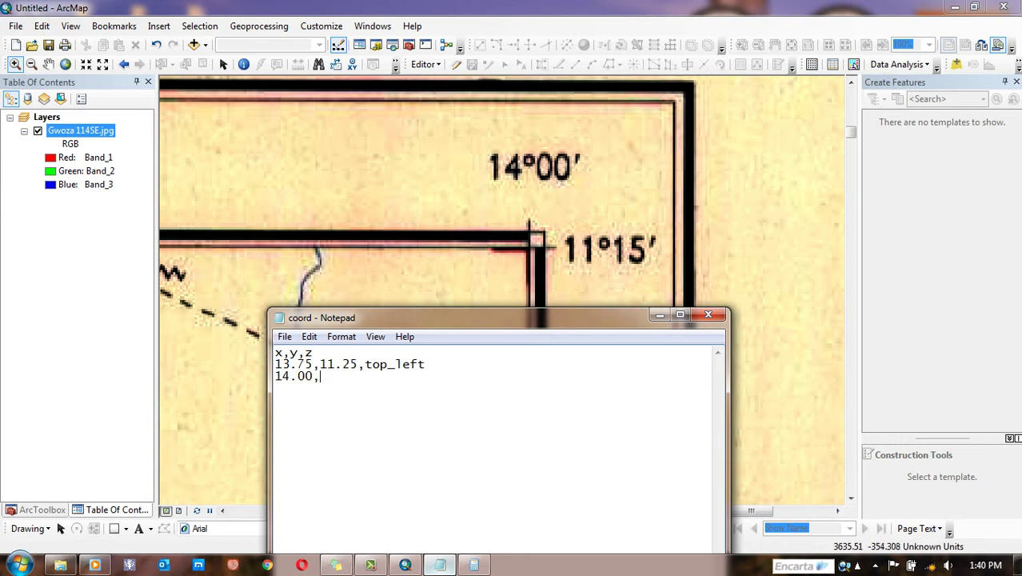
Step: Copy the y value 11.25 from the top_left line into the second line and finish it with the label top_right
drag(320, 364, 357, 364)
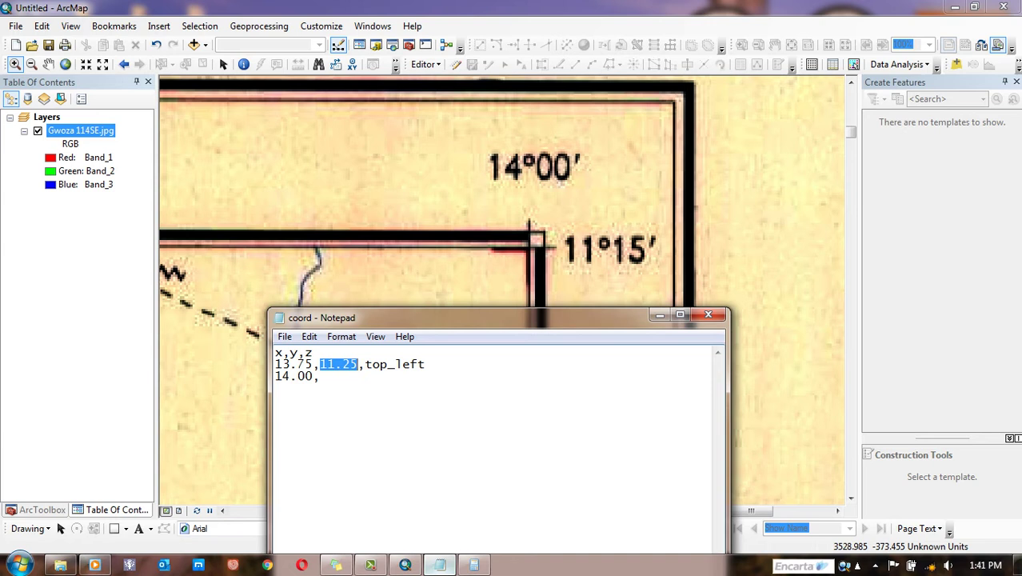
key(ctrl+c)
click(320, 376)
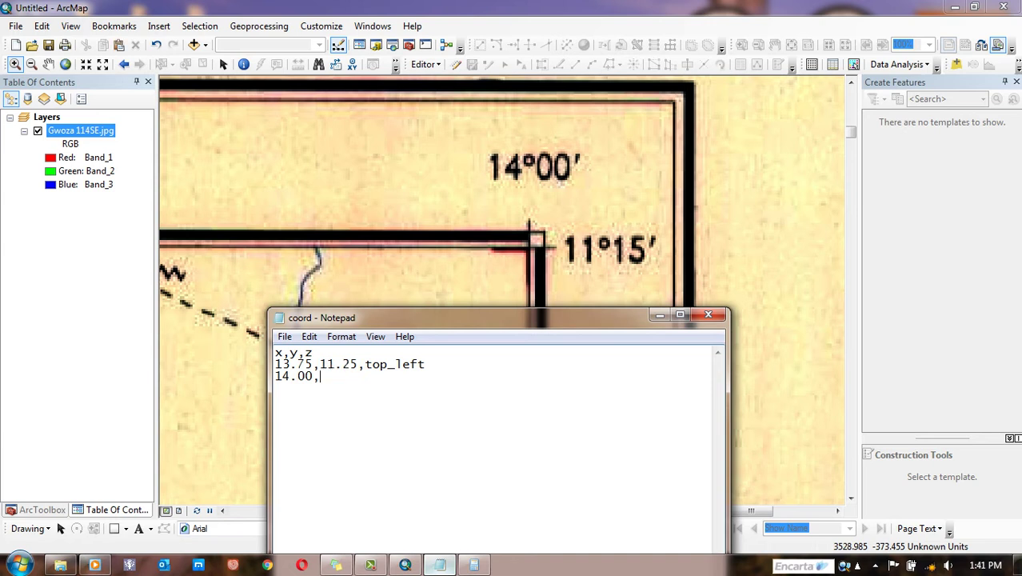
key(ctrl+v)
text(,top)
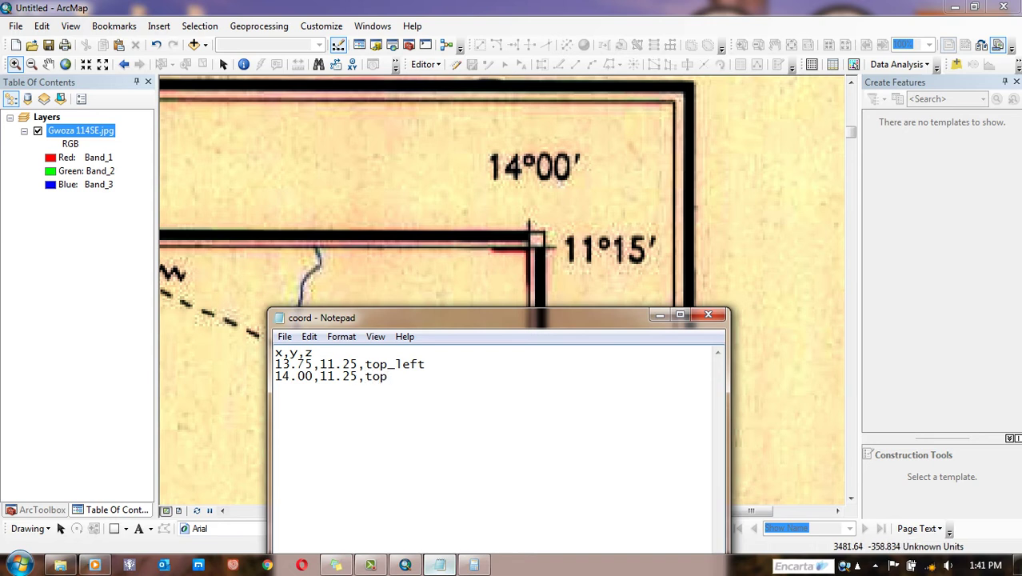
text(_right)
Step: Record the map's lower-right corner in the coord file as 14.00,11.00,down_right, keeping the printed coordinates uncovered
drag(530, 264, 580, 197)
scroll(501, 276, down, 5)
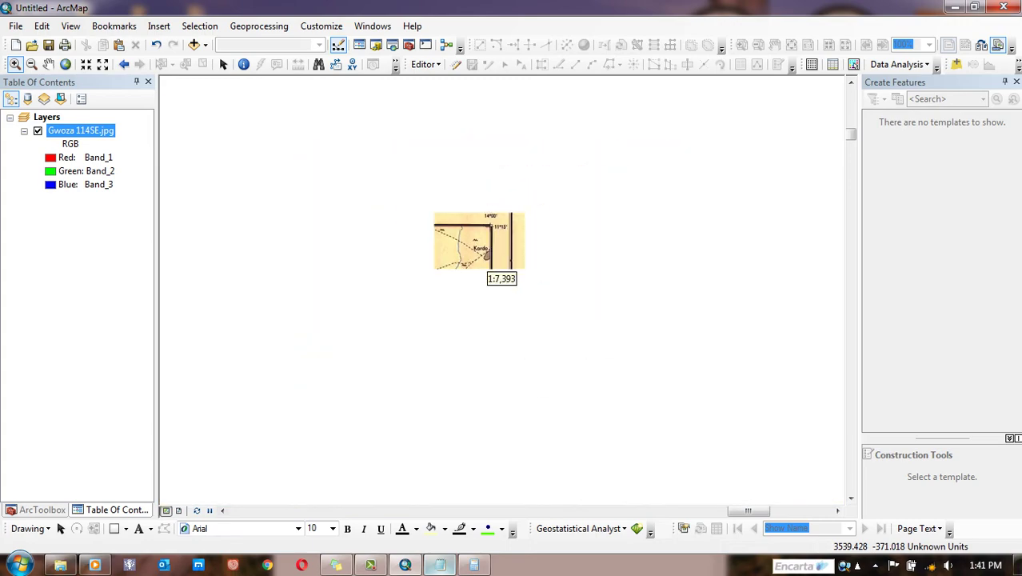
scroll(500, 277, down, 3)
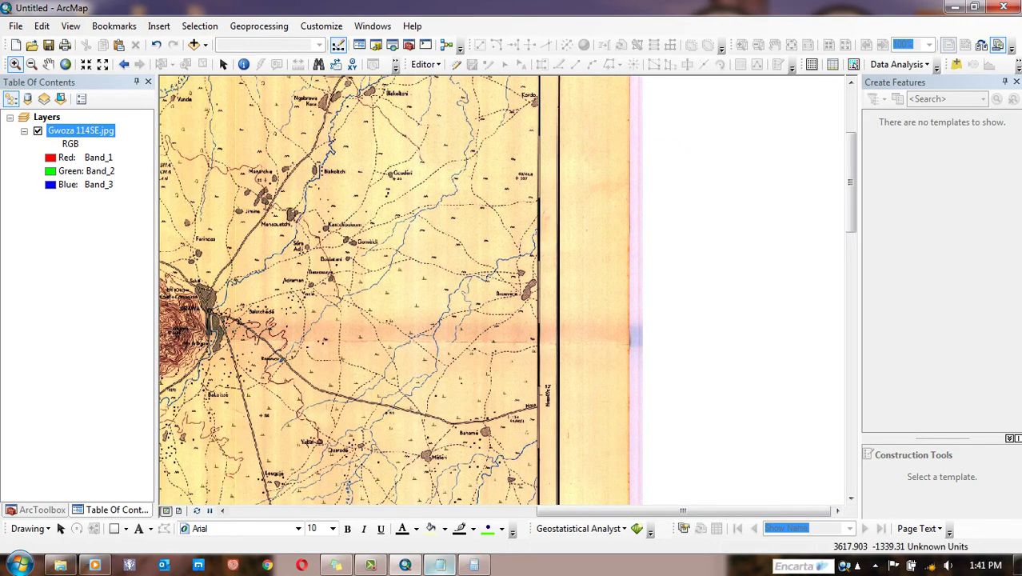
scroll(500, 276, down, 2)
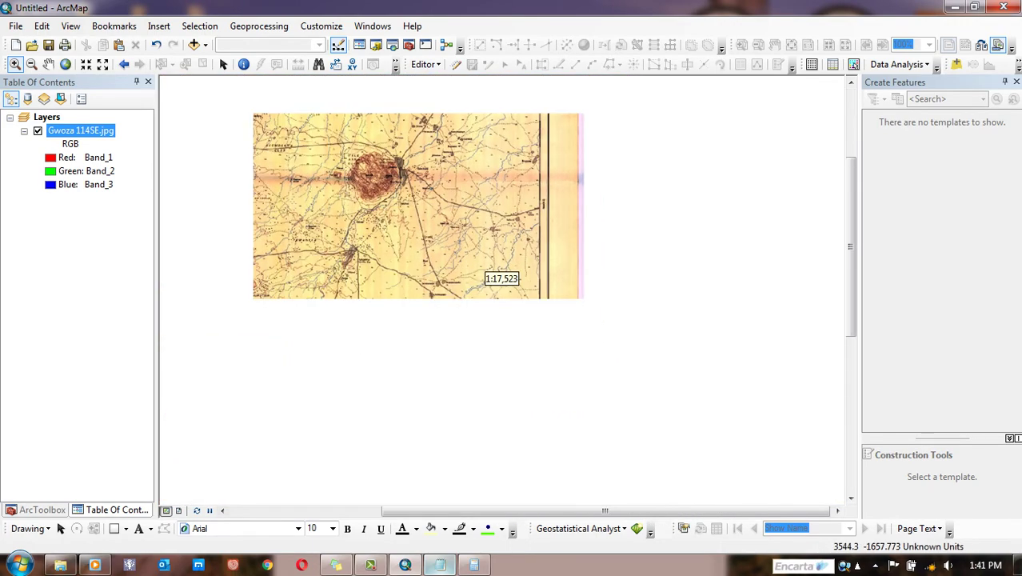
drag(501, 447, 584, 355)
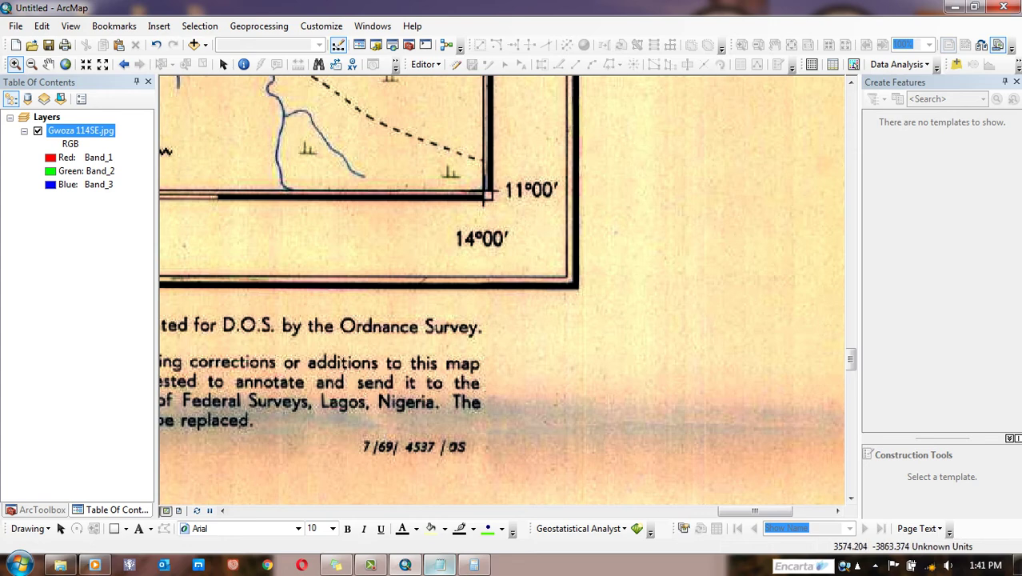
click(440, 565)
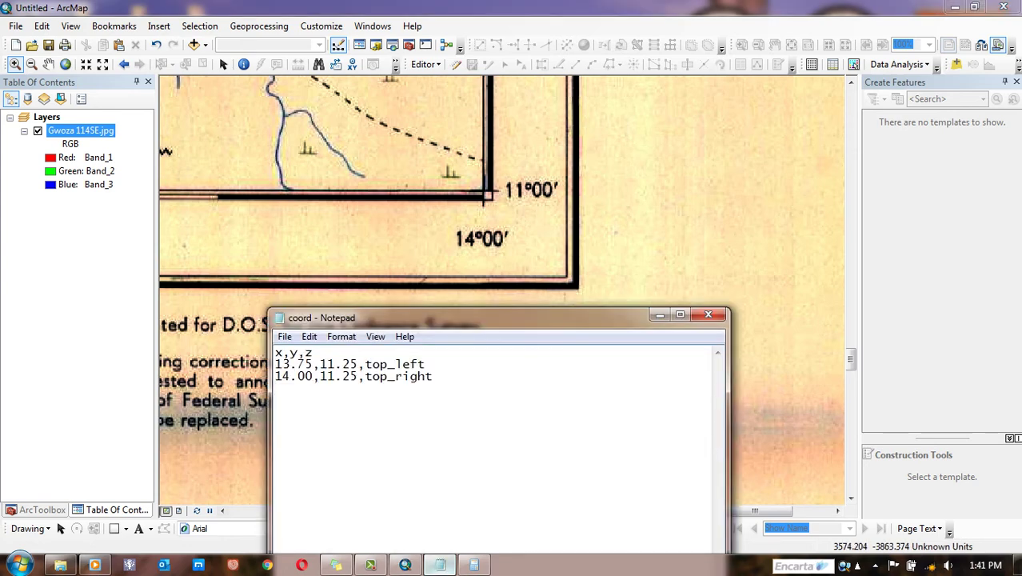
drag(400, 317, 648, 264)
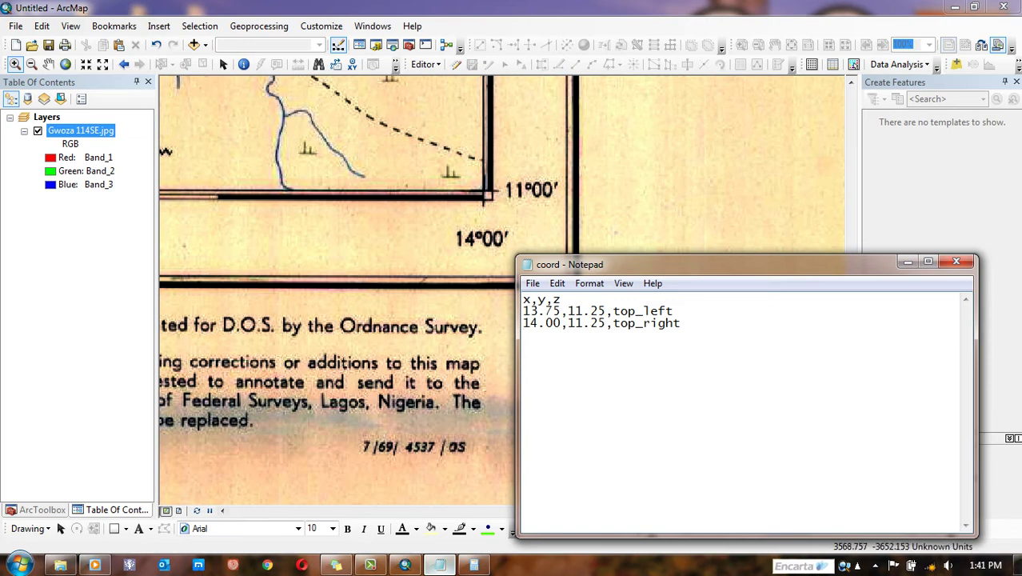
text(1)
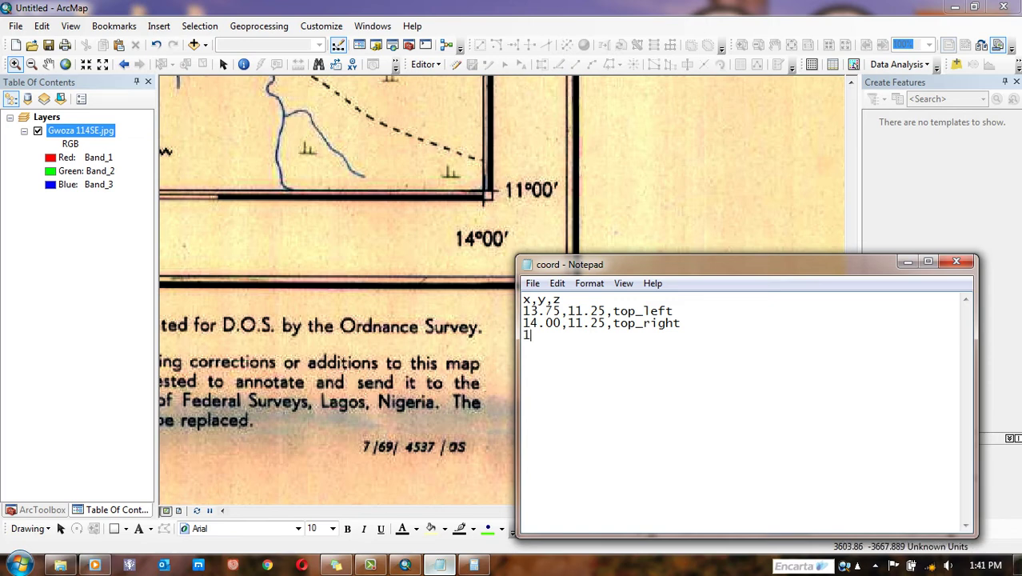
text(4.00,)
text(11.00,)
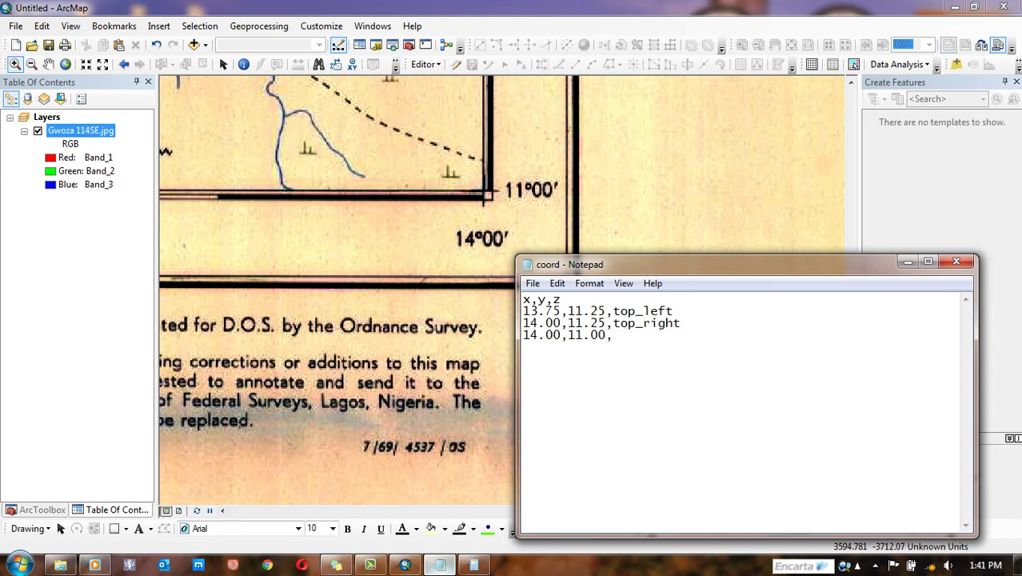
text(down_right)
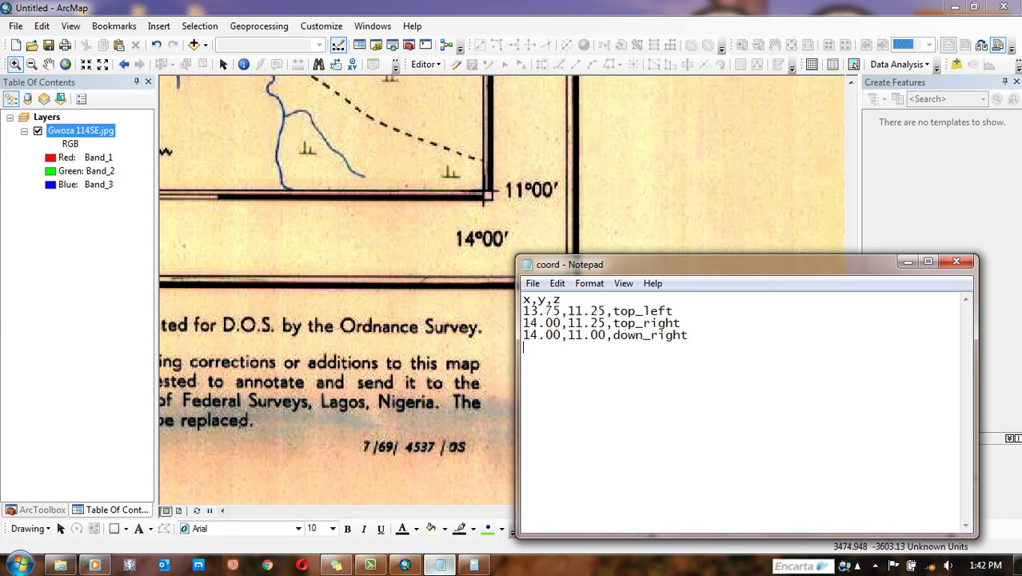
Step: Locate the map's lower-left corner coordinates and place the coord file clear of them
drag(422, 166, 814, 170)
scroll(506, 251, up, 7)
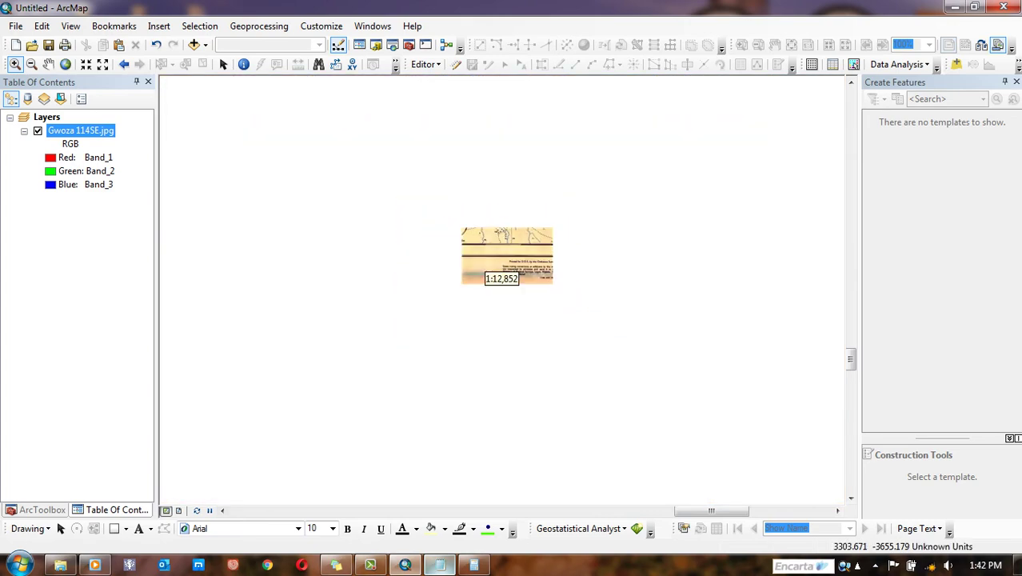
drag(238, 225, 639, 231)
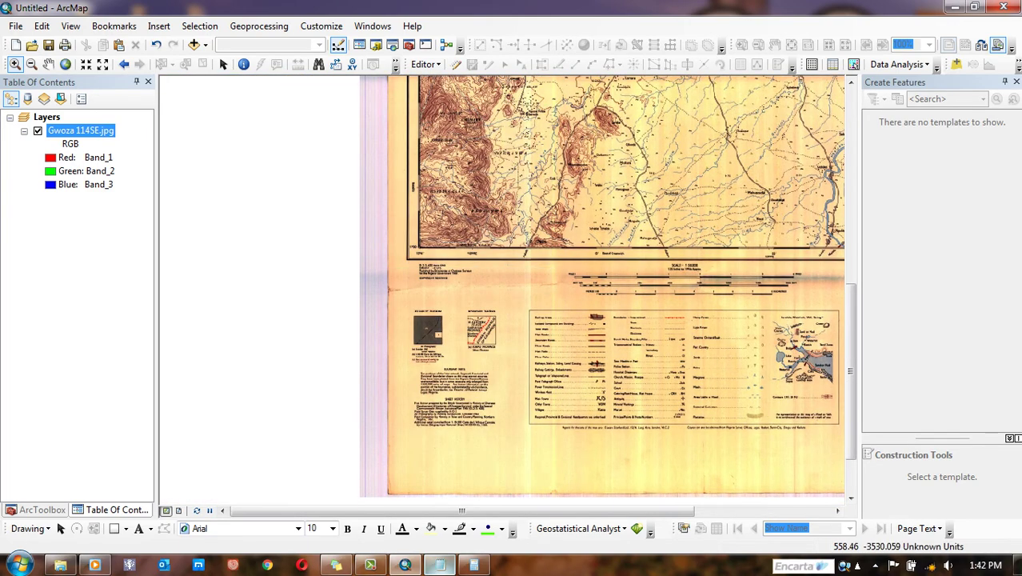
drag(395, 229, 524, 232)
scroll(489, 272, down, 3)
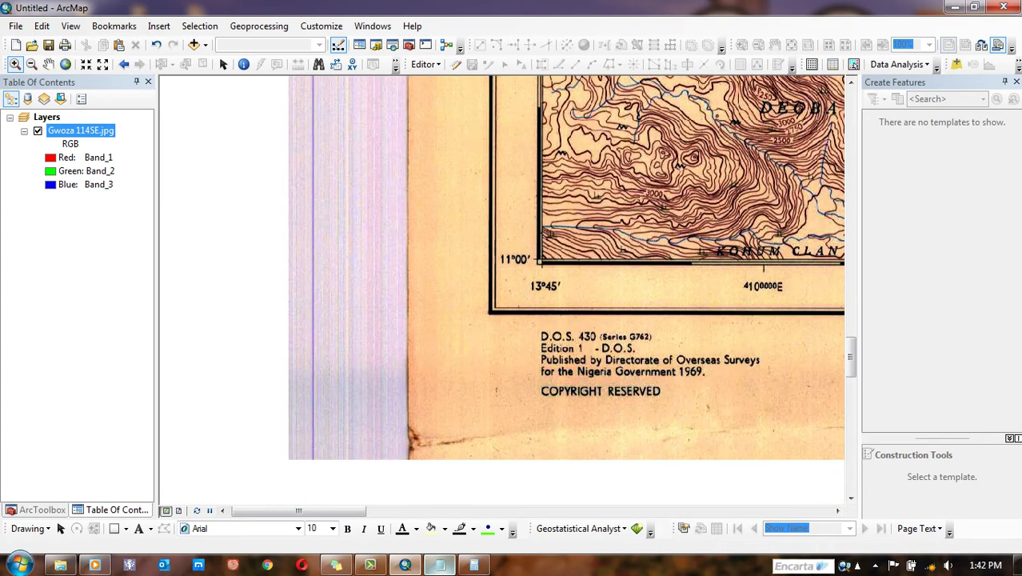
scroll(490, 272, down, 4)
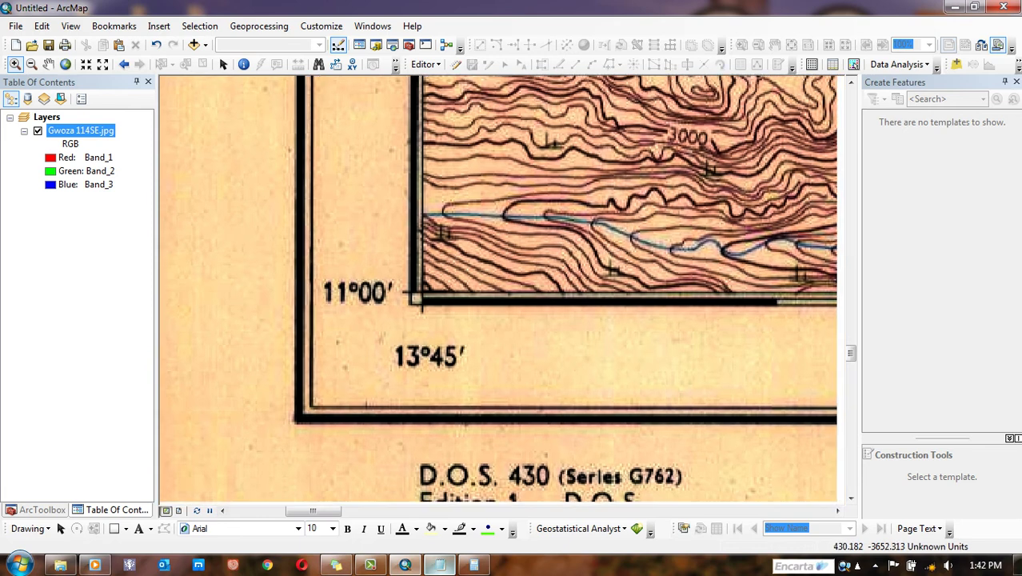
drag(489, 272, 400, 232)
click(441, 565)
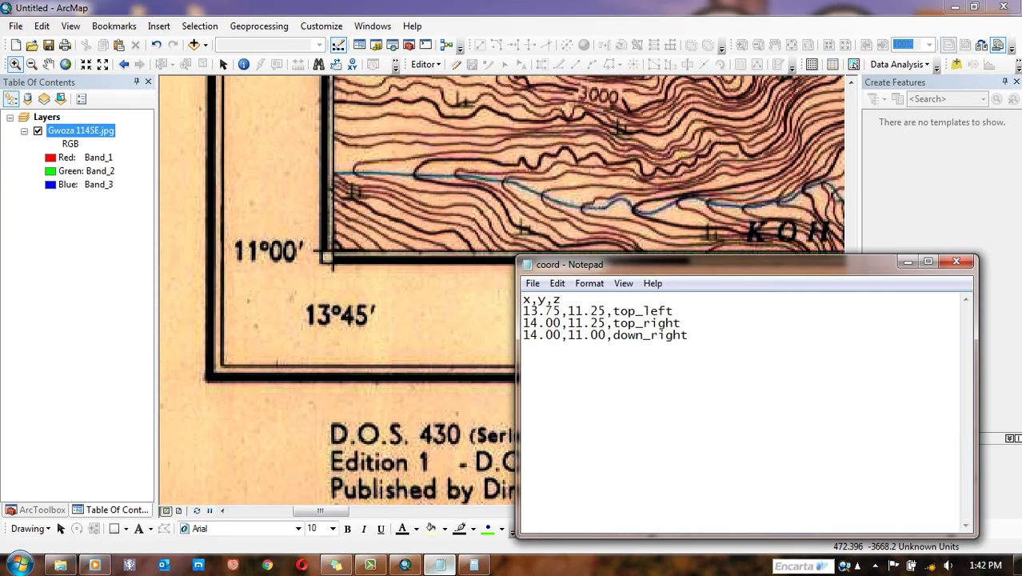
drag(720, 264, 736, 199)
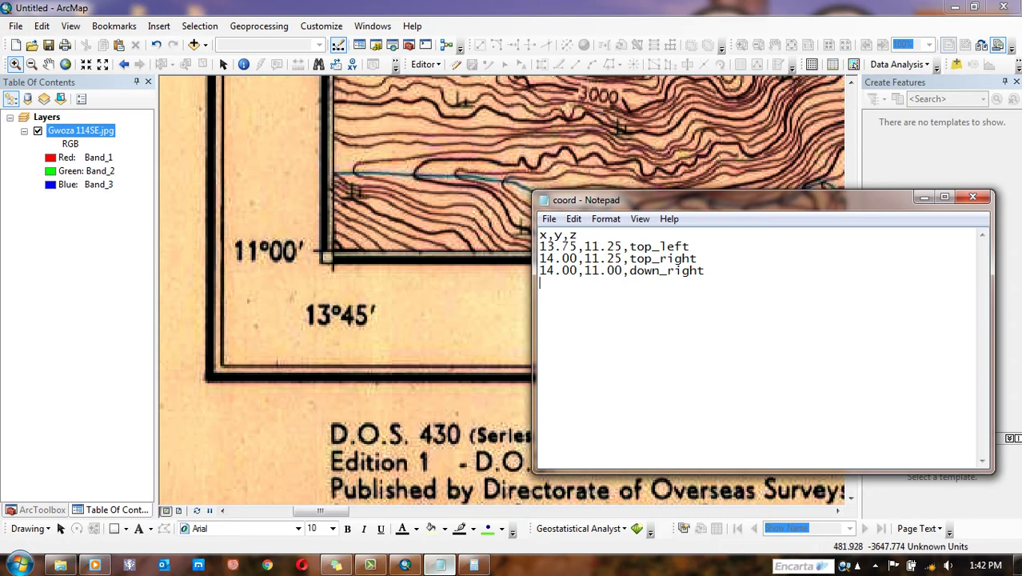
Step: Add the line 13.75,11.00,down_left to the coord file, copying the x value from the top_left line
key(shift+Left)
key(shift+Left)
key(shift+Left)
key(shift+Left)
key(shift+Left)
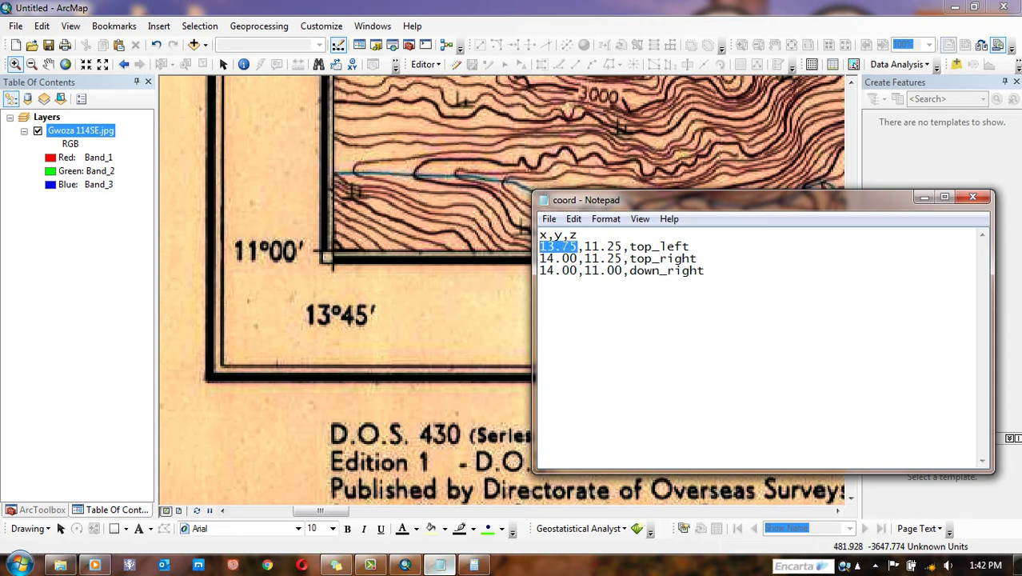
click(541, 283)
key(ctrl+v)
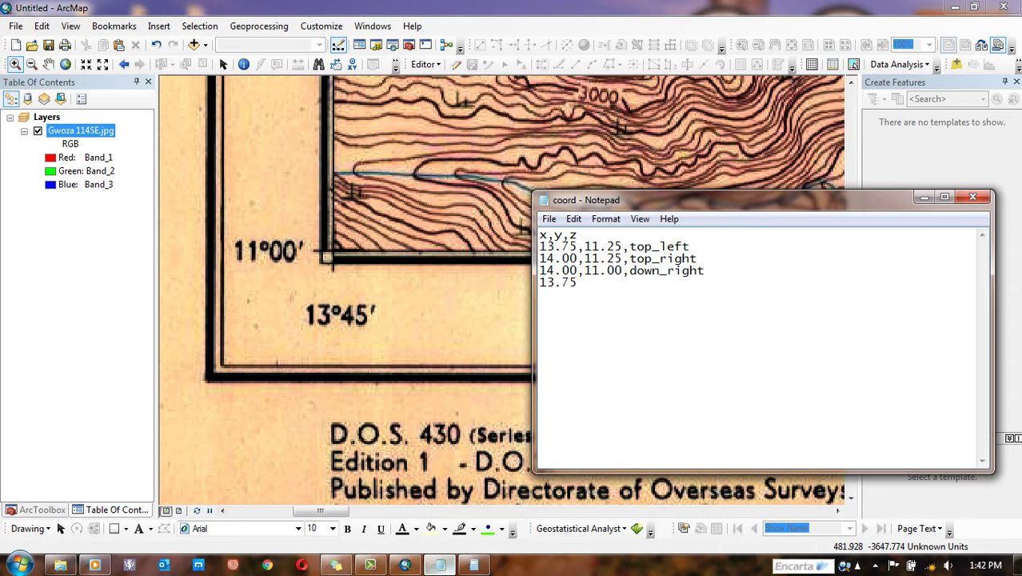
text(,)
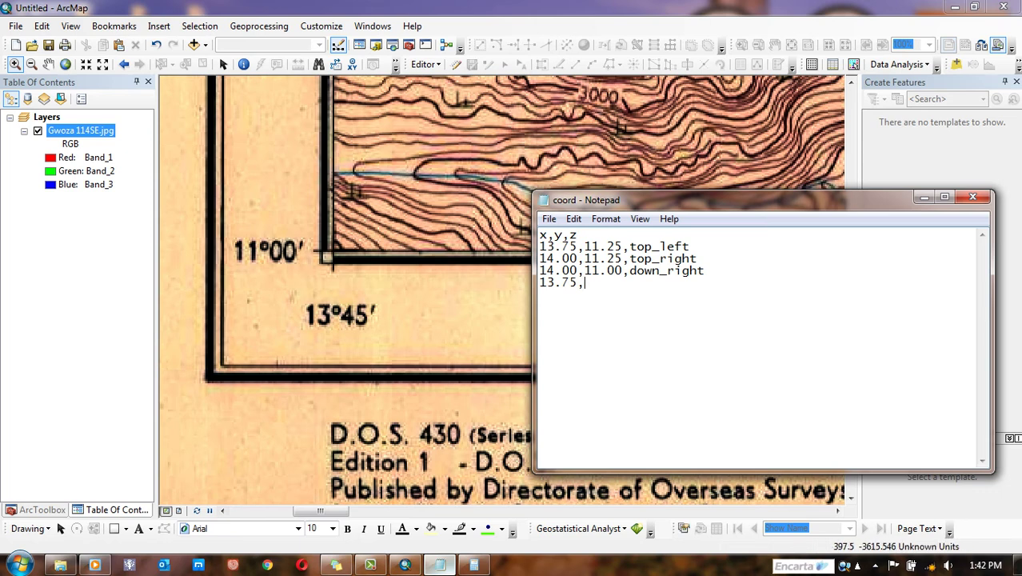
text(11.00)
text(,down_left)
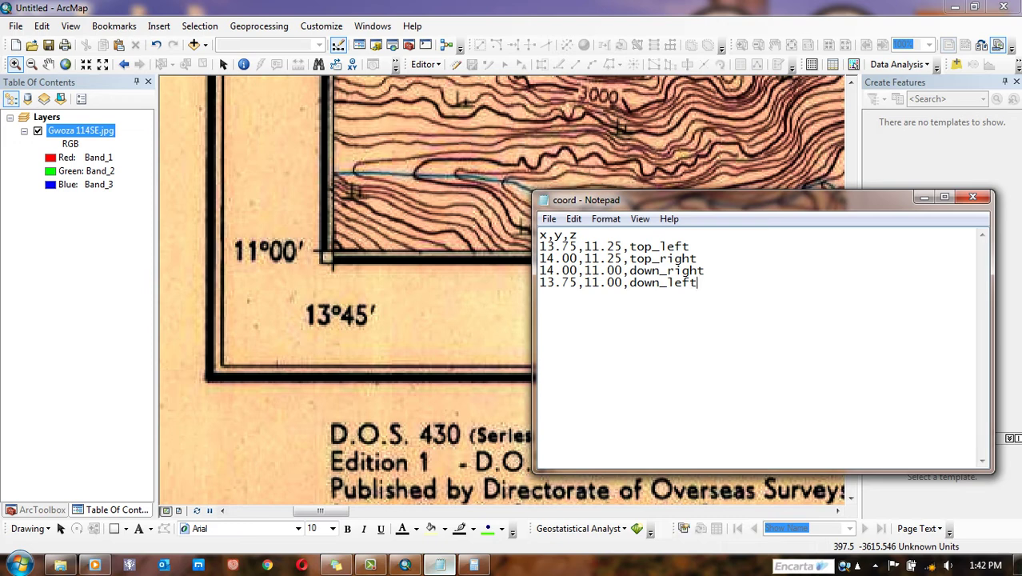
Step: Move the coord file off the corner coordinates, save it and close it
drag(560, 199, 554, 39)
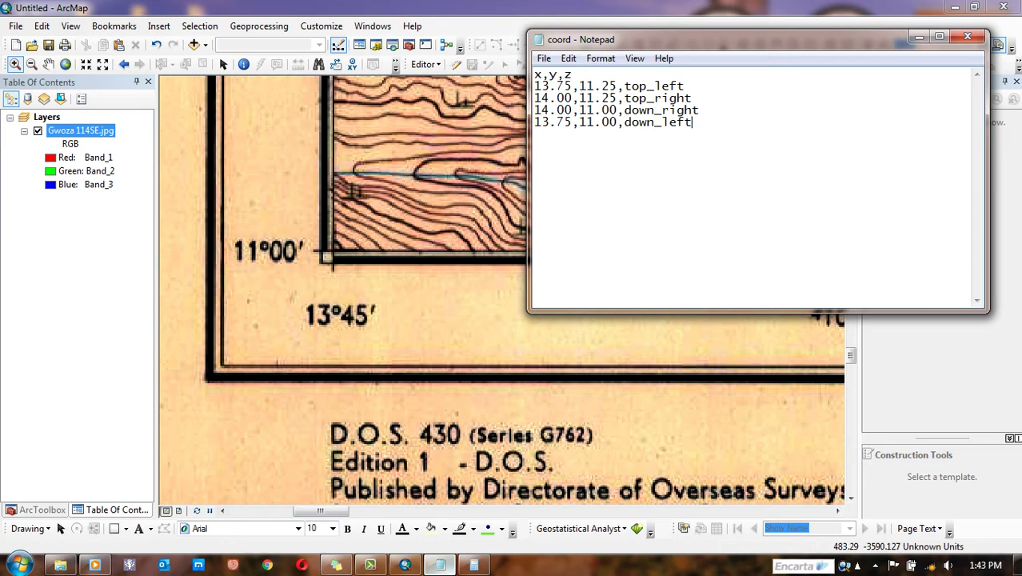
key(alt)
key(f)
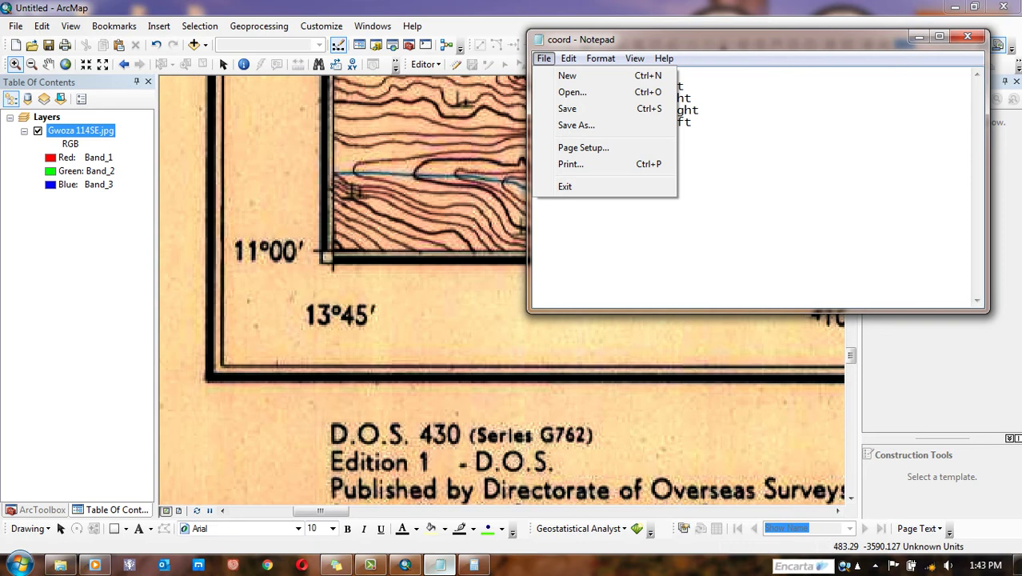
key(Down)
key(Down)
key(Down)
key(Return)
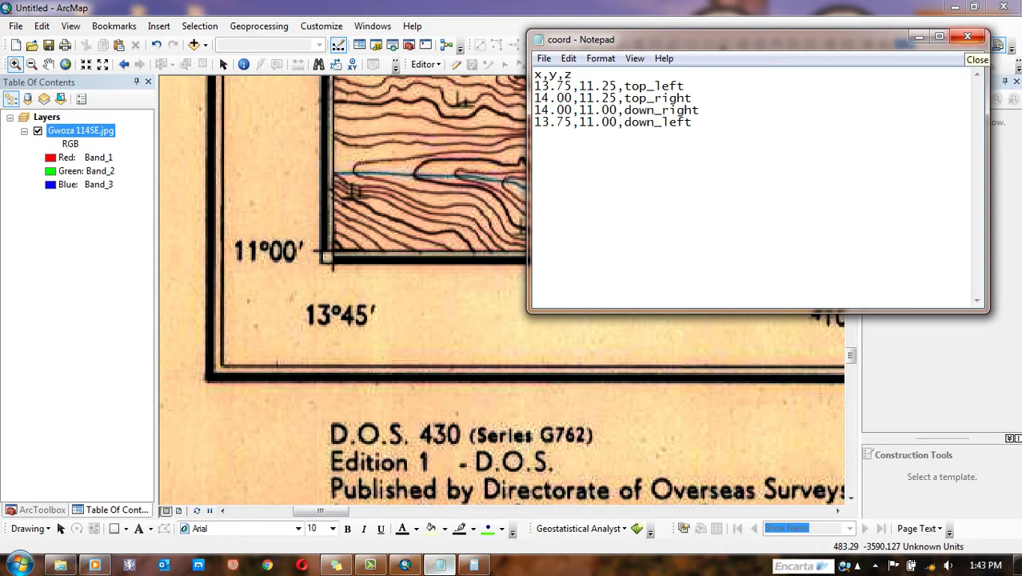
click(968, 37)
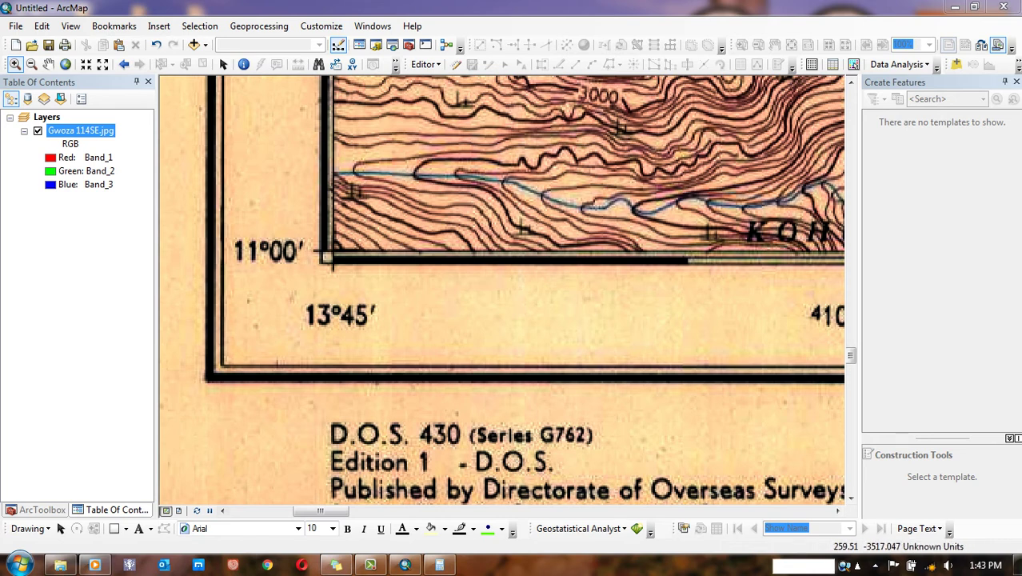
Step: Start adding XY data to the map, using coord.txt as the source table of coordinates
key(Insert)
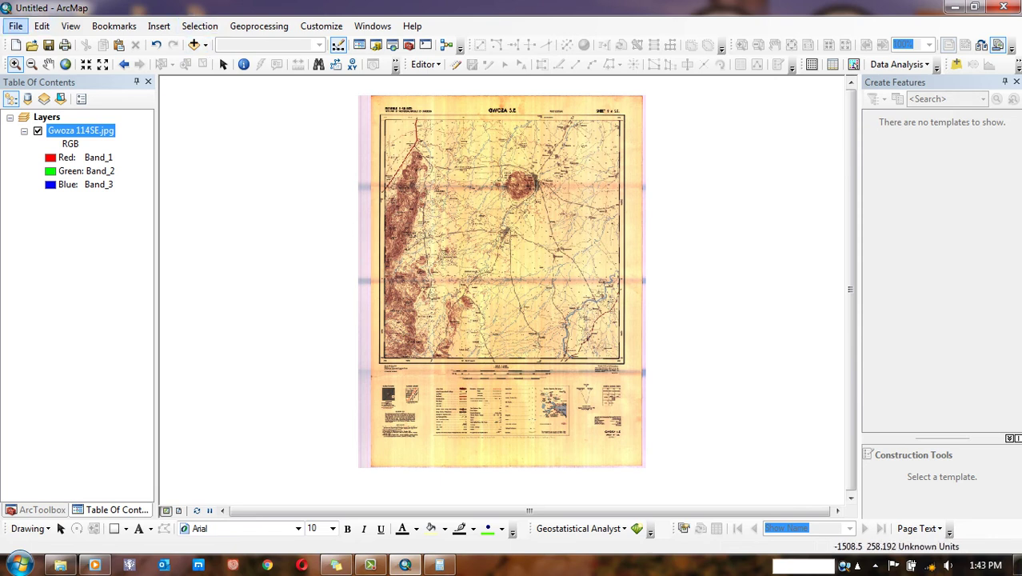
click(15, 25)
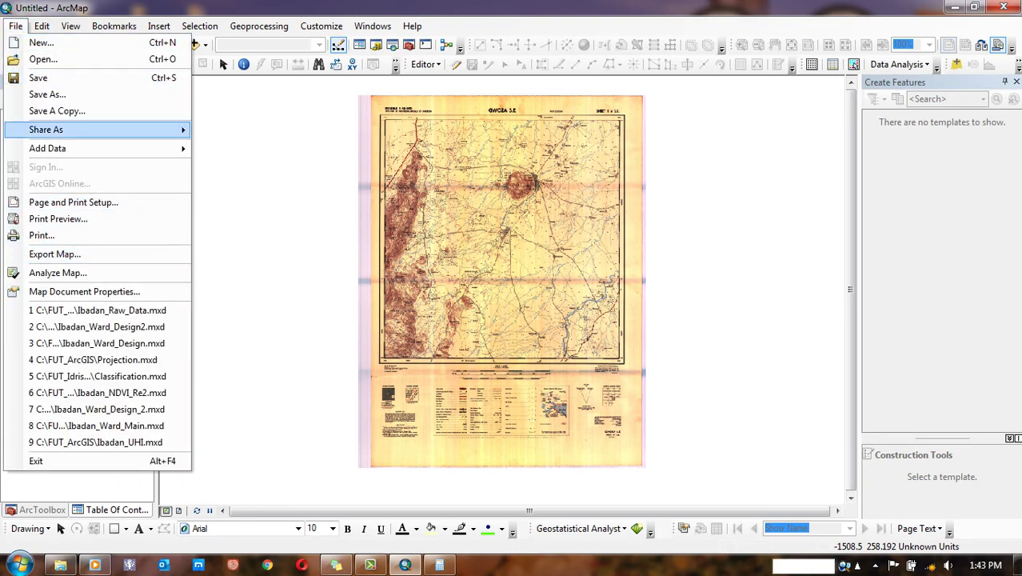
mouse_move(120, 148)
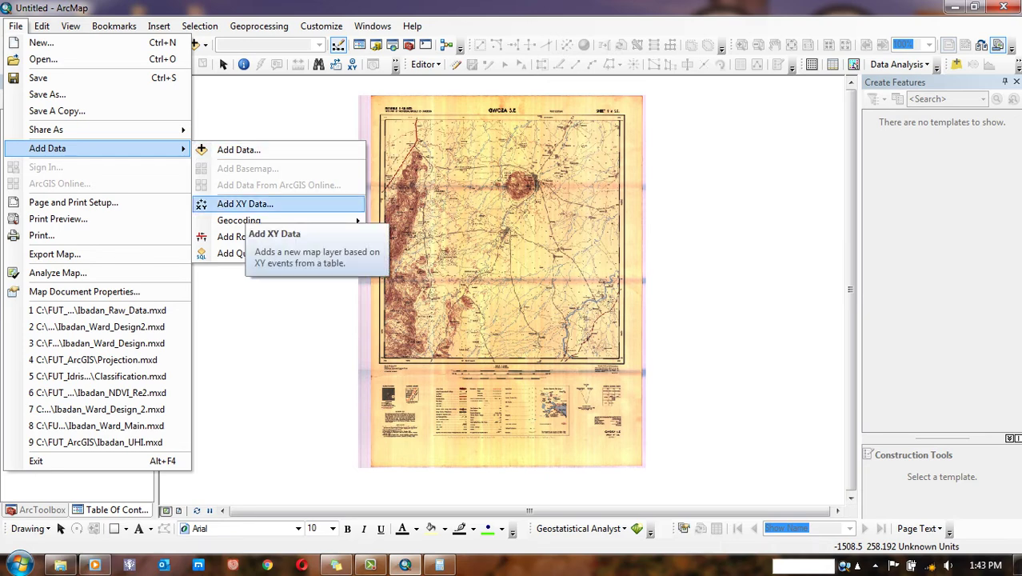
click(245, 203)
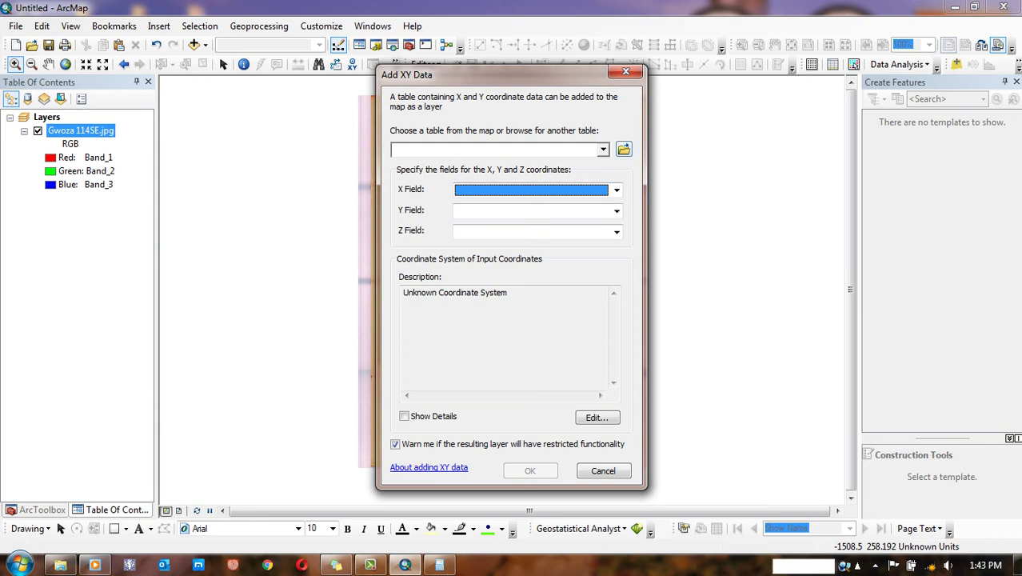
click(624, 149)
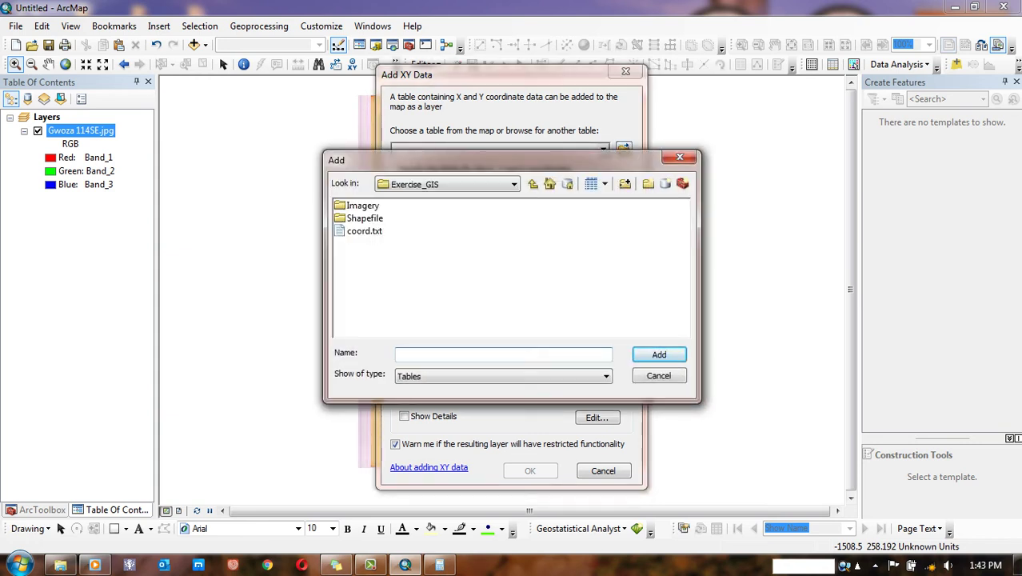
click(363, 230)
click(659, 354)
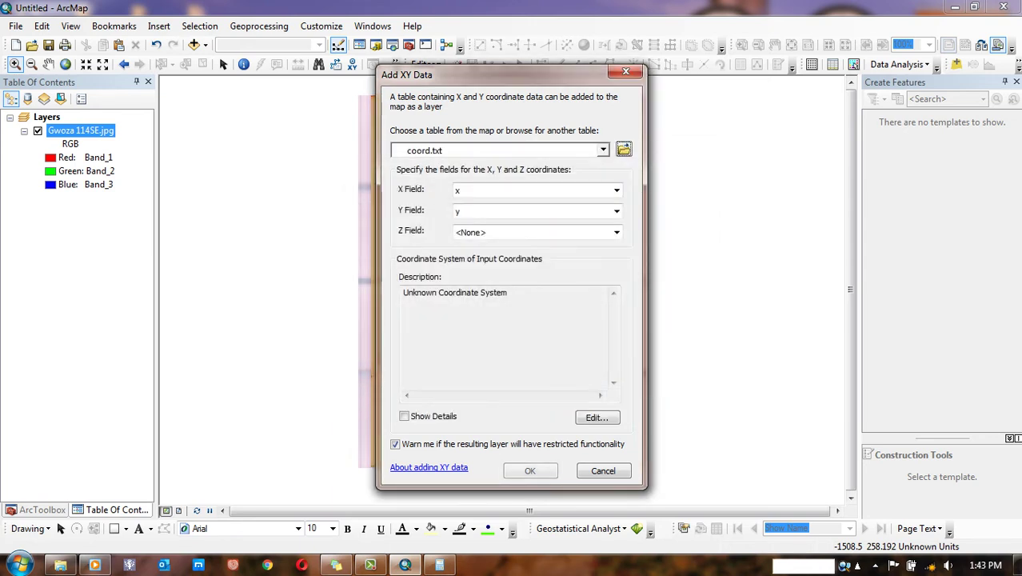
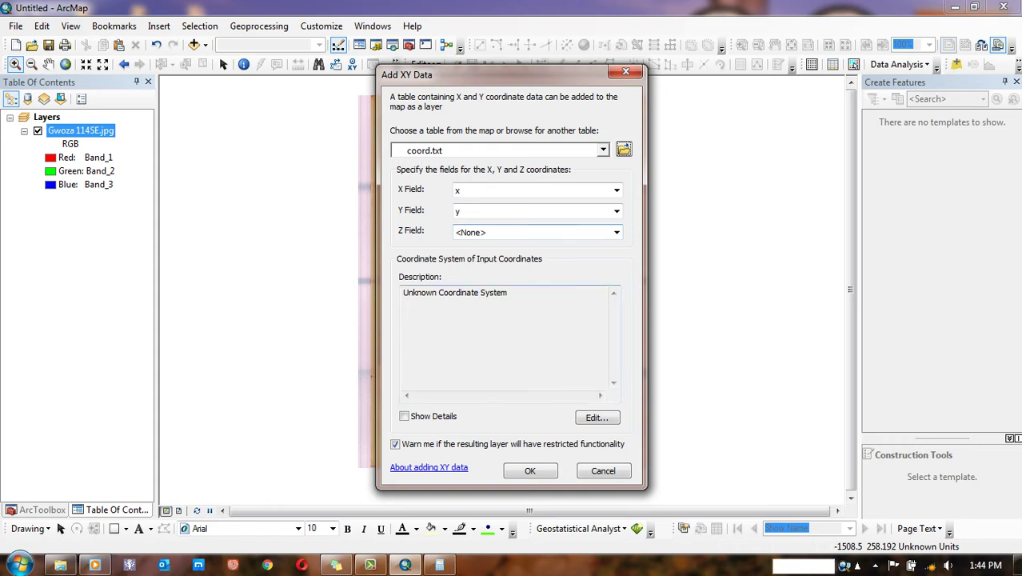
Step: Assign the world geographic coordinate system WGS 1984 to the input coordinates and add the points as a layer
click(596, 417)
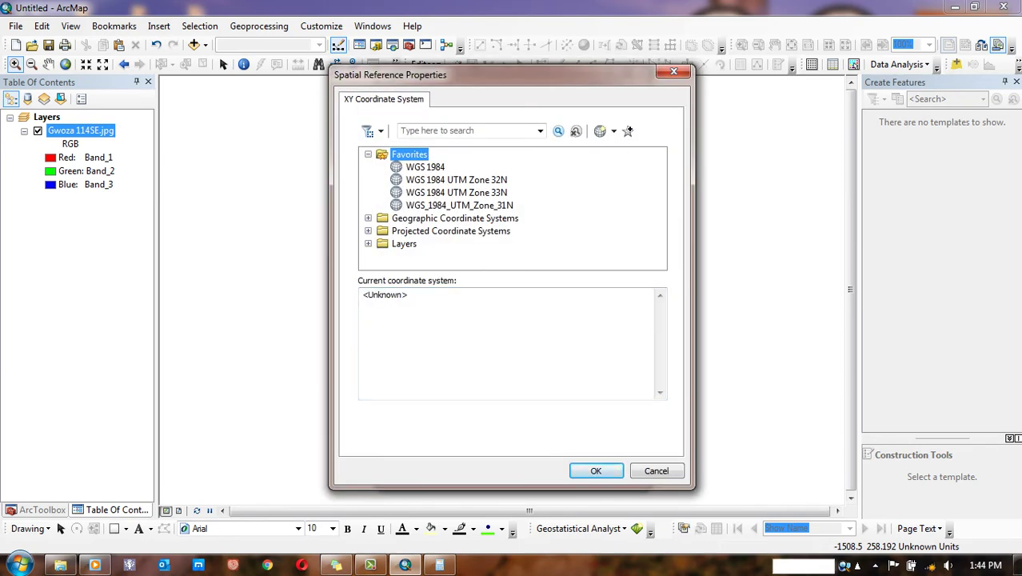
click(455, 218)
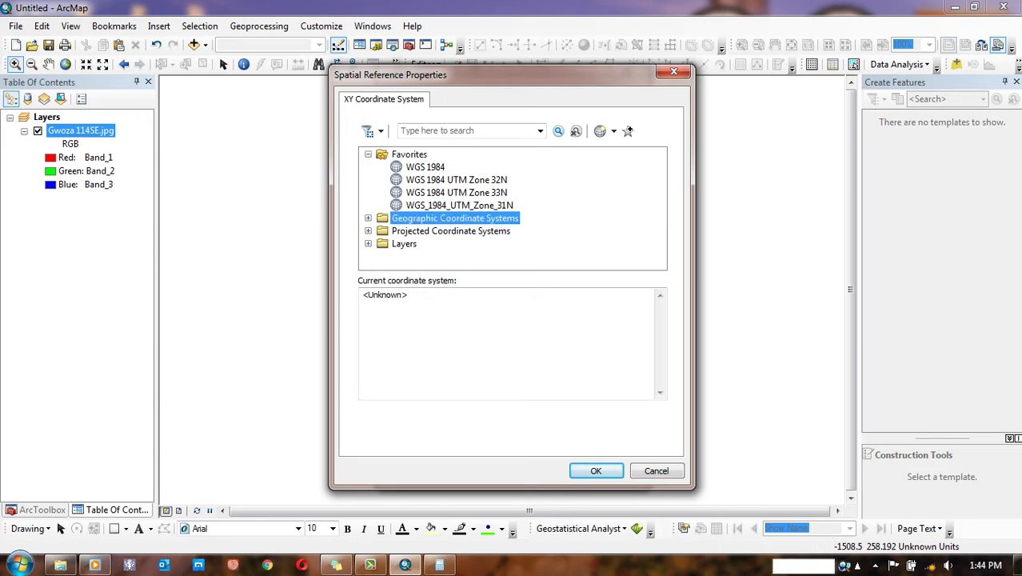
click(368, 217)
drag(658, 200, 659, 237)
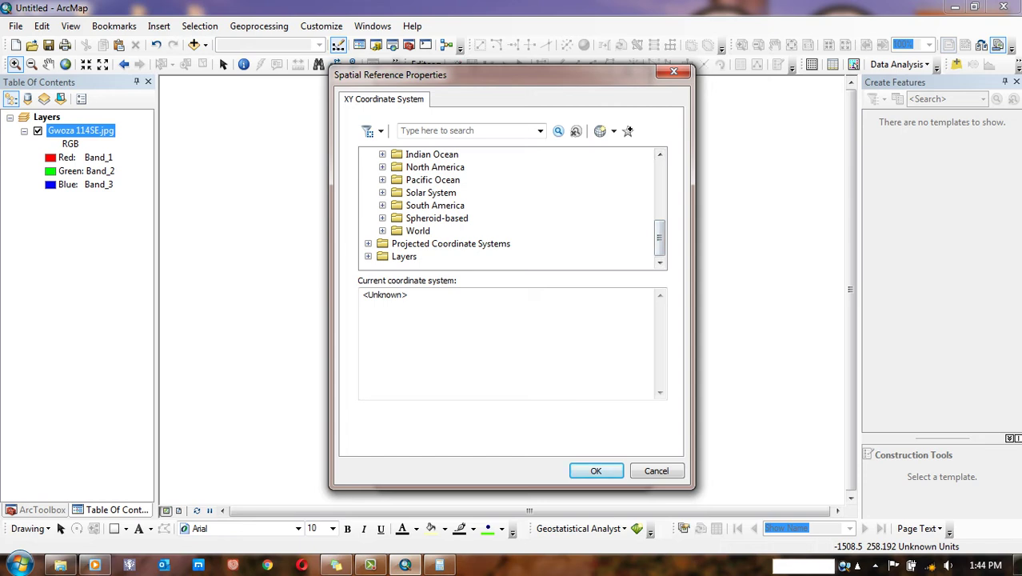
click(417, 230)
click(382, 230)
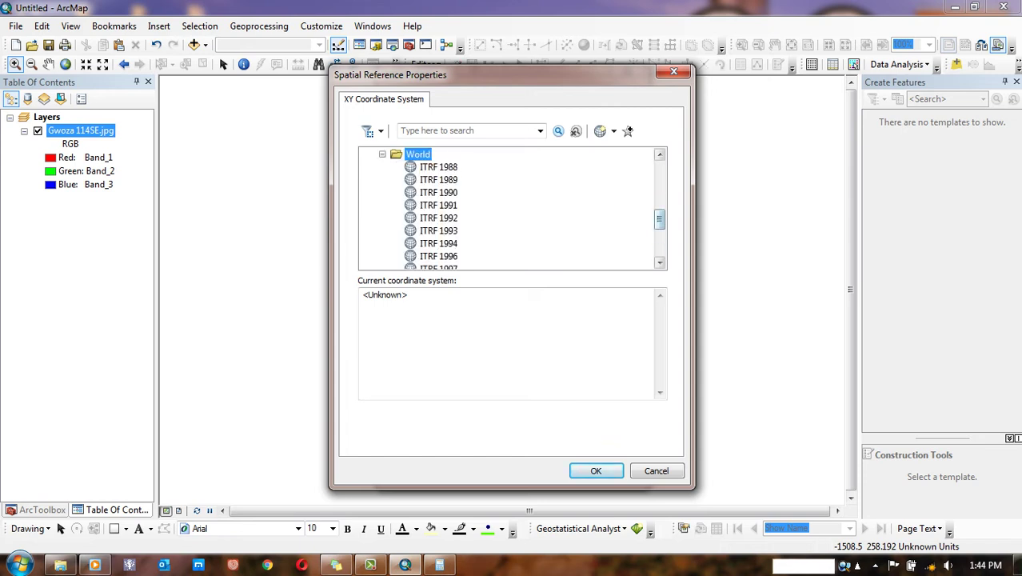
drag(659, 220, 659, 246)
click(439, 230)
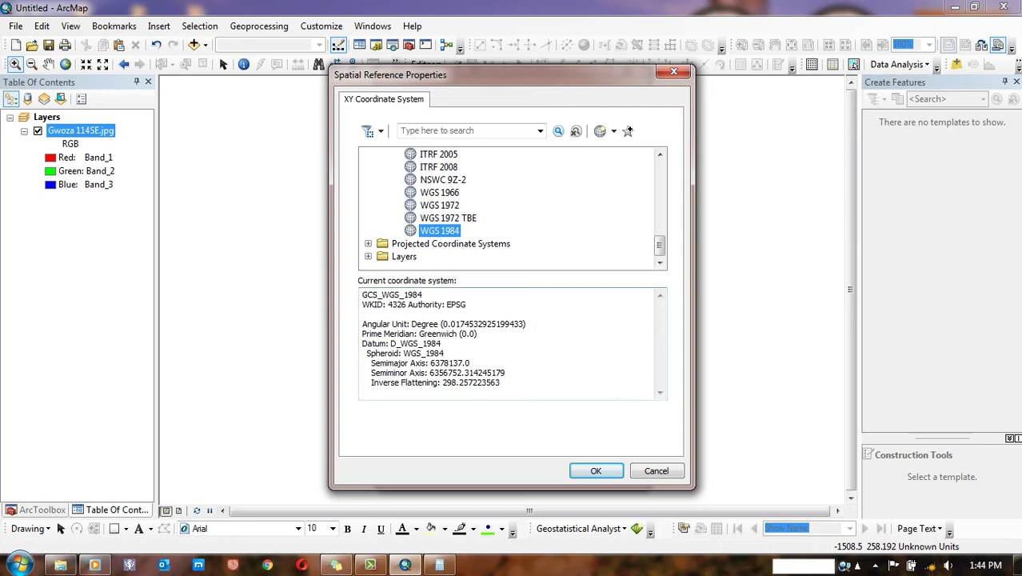
click(596, 470)
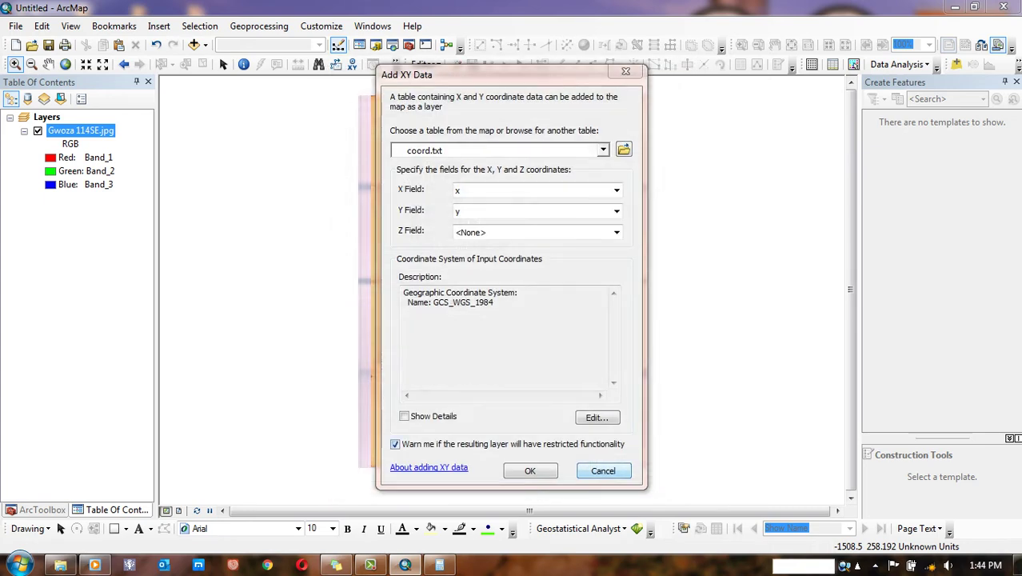
key(Return)
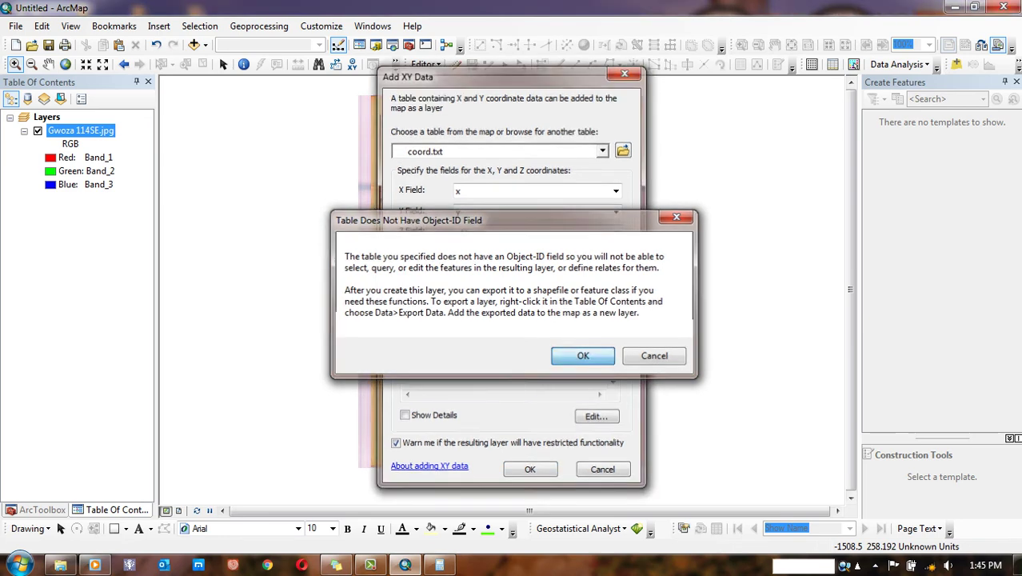
key(Return)
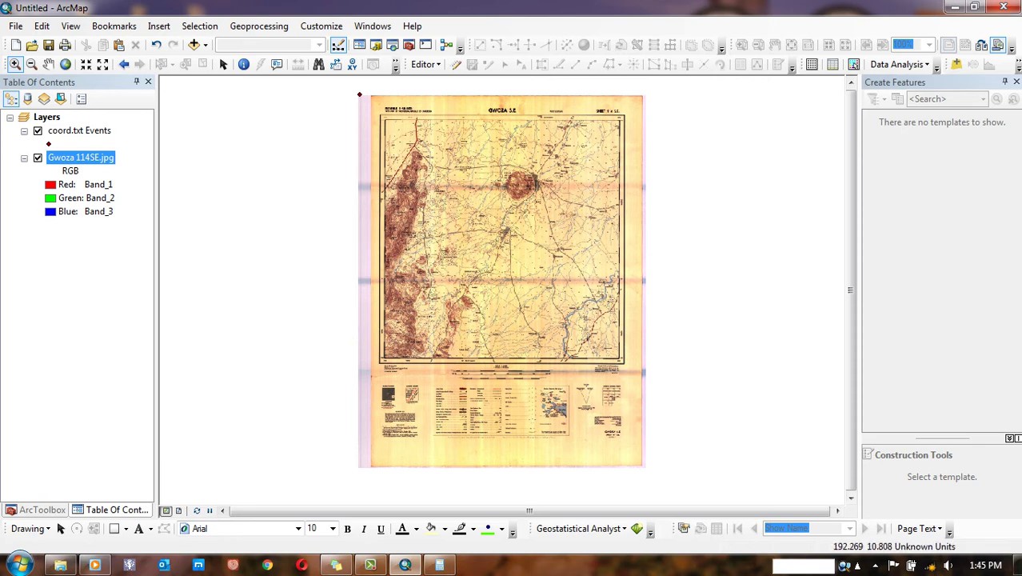
Step: Examine the arrangement of the coord.txt points beside the scanned map's upper-left corner, and return to the full extent
drag(348, 83, 375, 103)
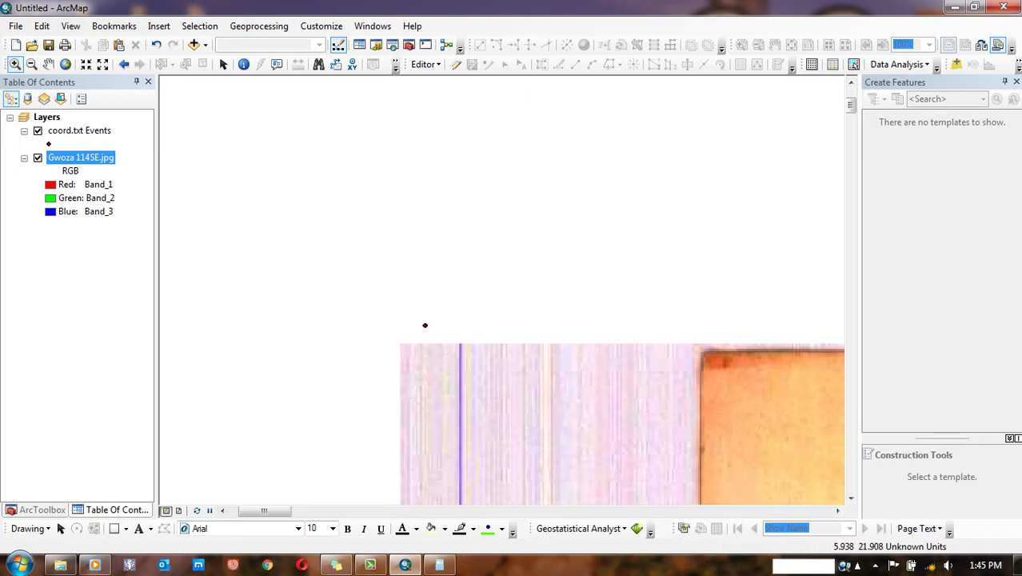
drag(409, 306, 442, 338)
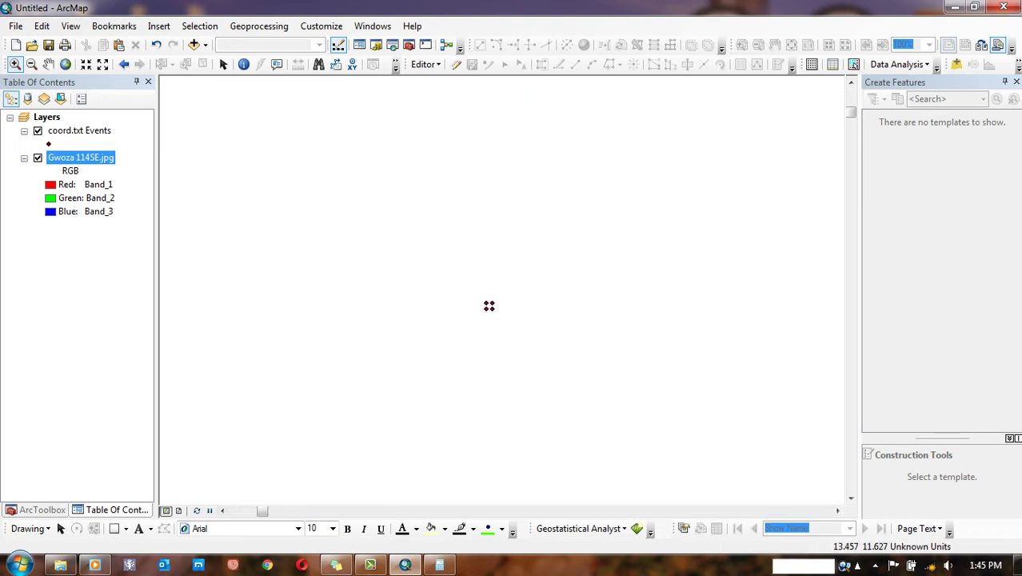
scroll(489, 308, up, 3)
drag(407, 208, 543, 339)
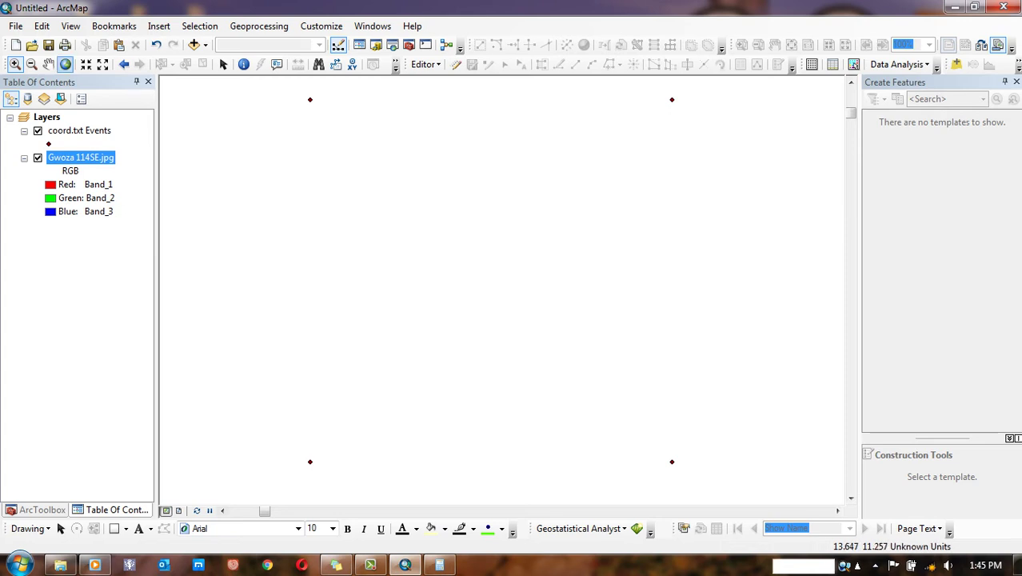
click(66, 64)
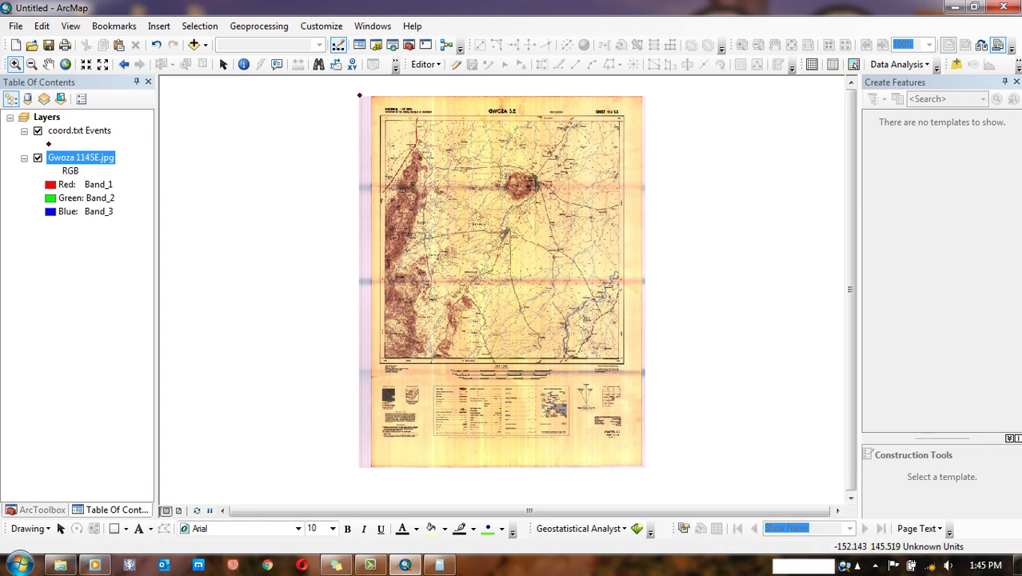
drag(346, 86, 383, 109)
drag(380, 237, 404, 261)
drag(493, 245, 493, 245)
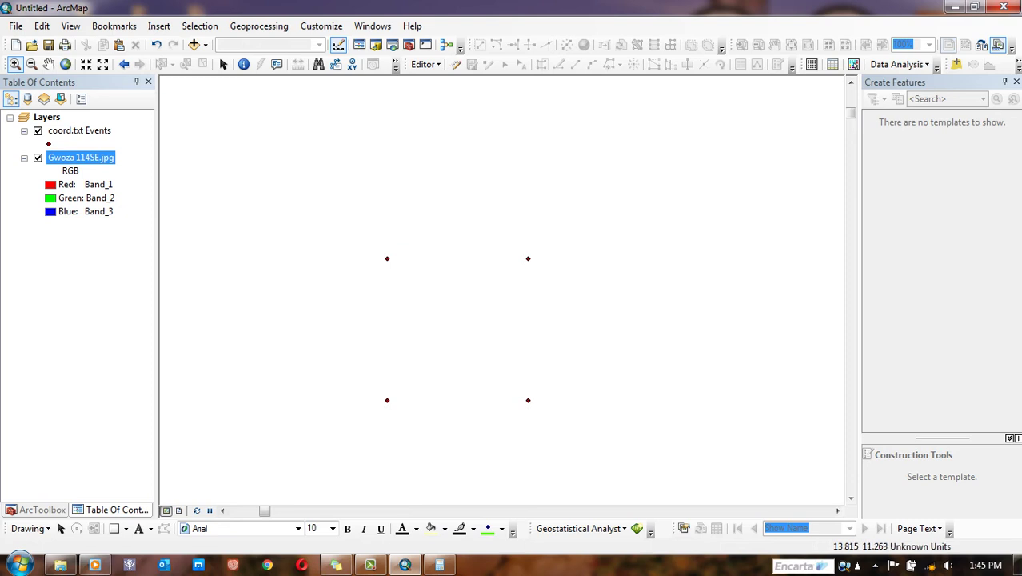
click(65, 64)
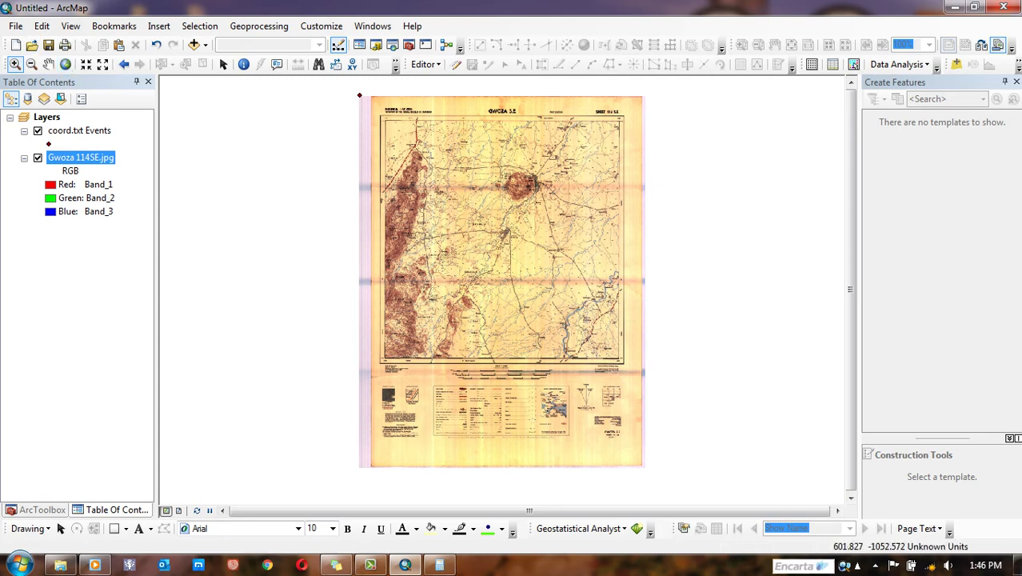
click(369, 564)
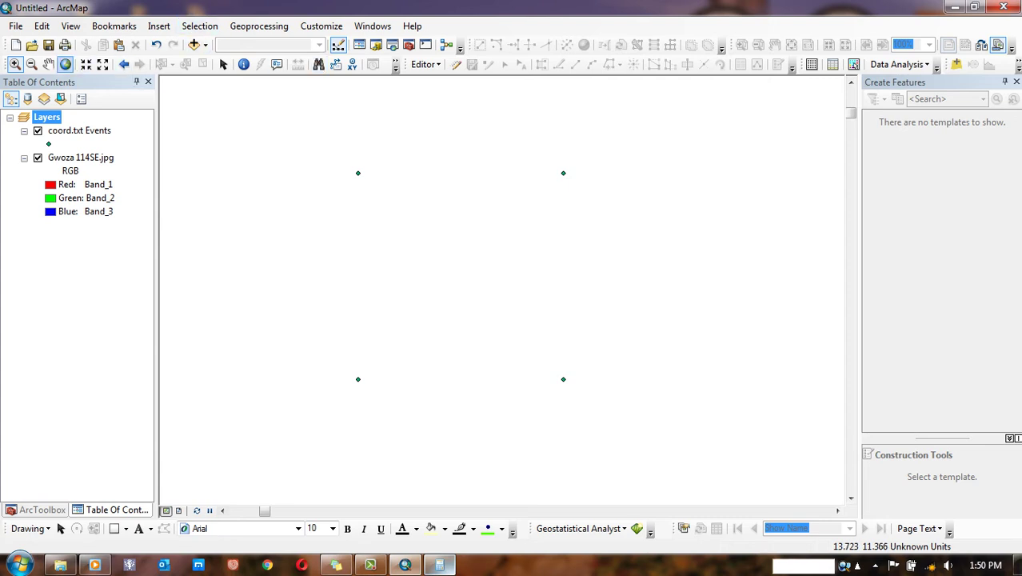
click(66, 64)
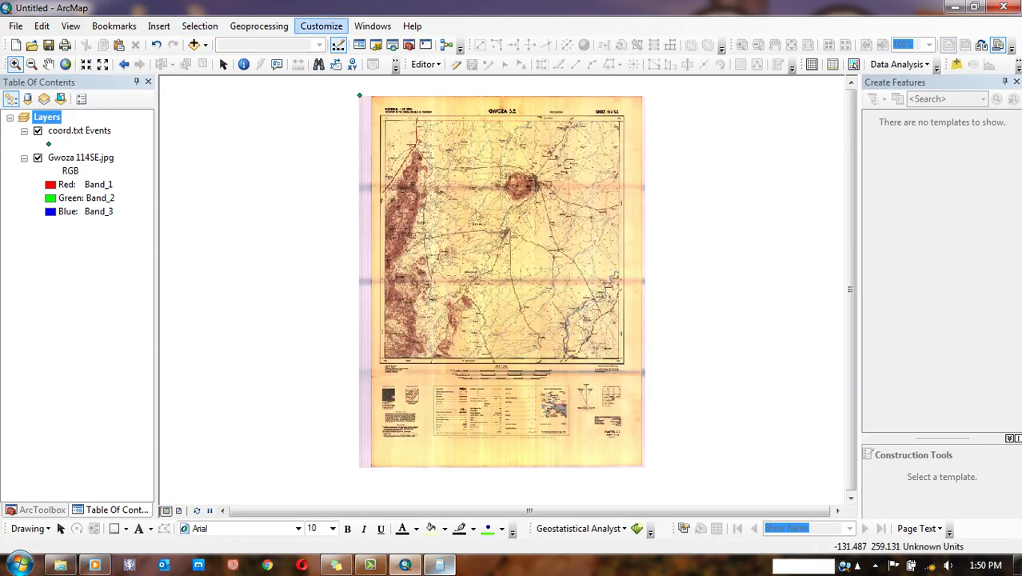
Step: Open a separate Viewer window, place it clear of the scanned map and frame the four coordinate points in it
click(373, 25)
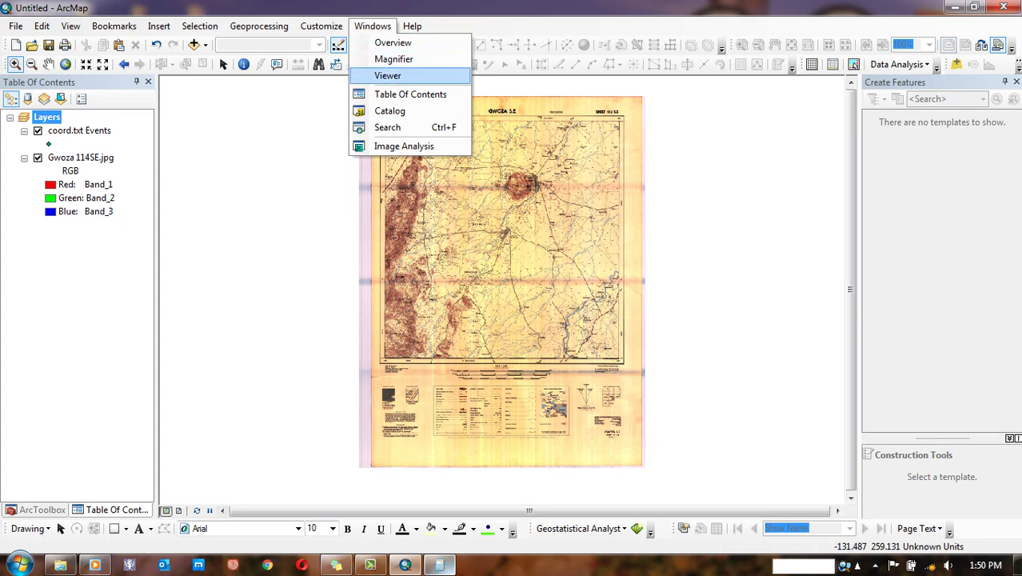
click(388, 76)
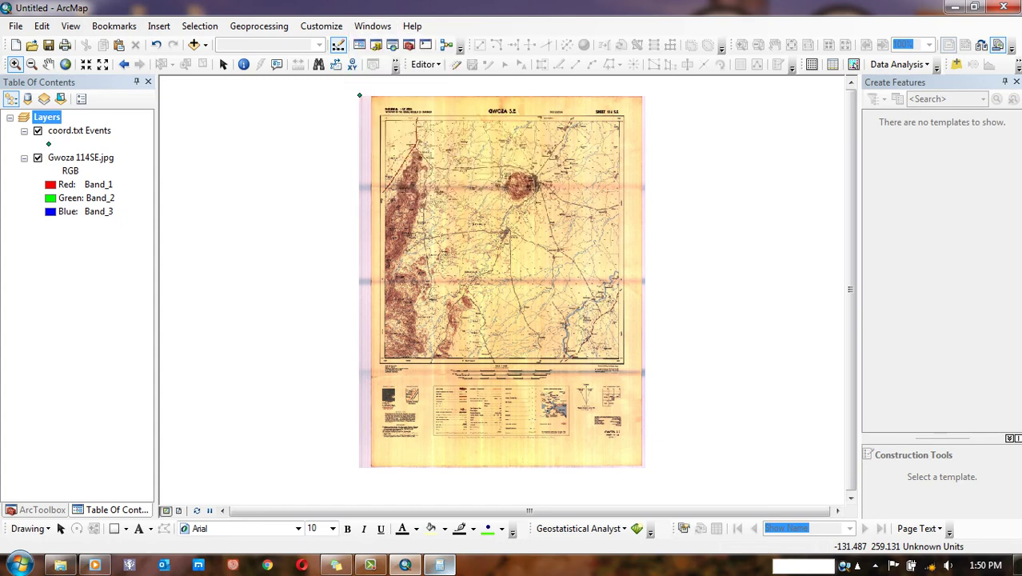
drag(448, 192, 85, 225)
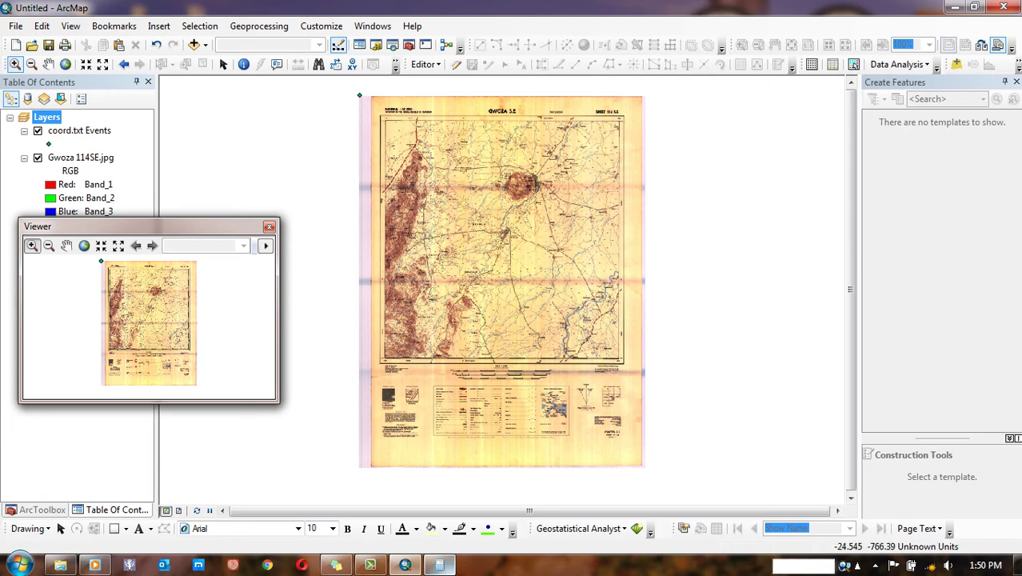
mouse_move(94, 259)
mouse_down()
mouse_move(115, 270)
mouse_move(115, 297)
mouse_move(156, 330)
mouse_up()
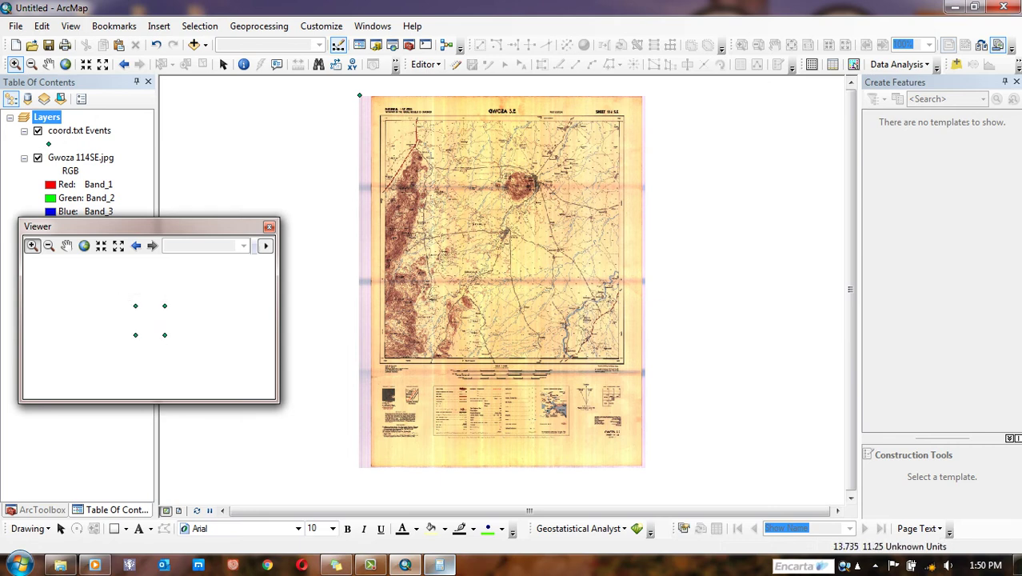
drag(130, 300, 173, 342)
Step: Label the features of the coord.txt Events layer with their corner names
click(72, 130)
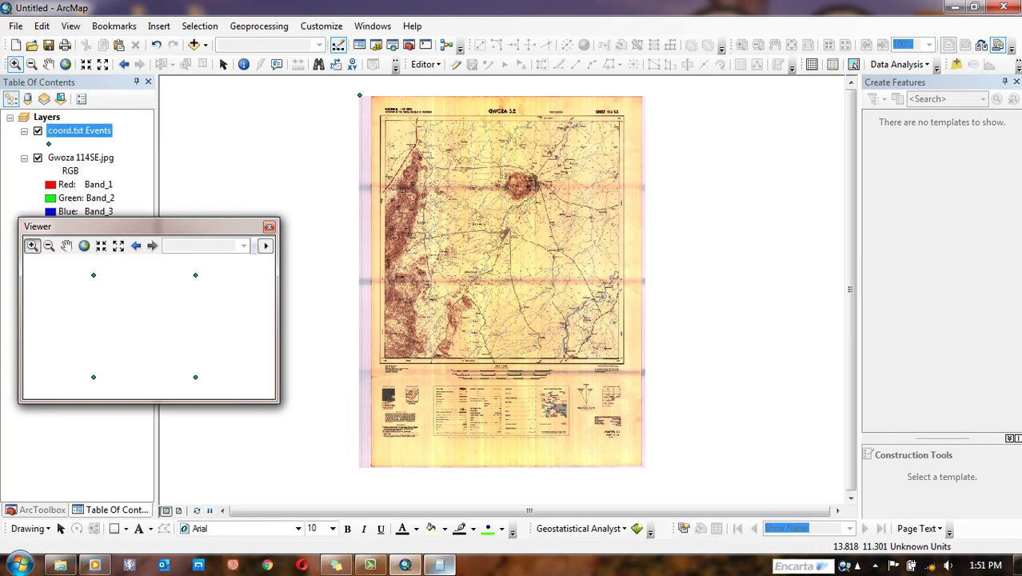
right_click(64, 131)
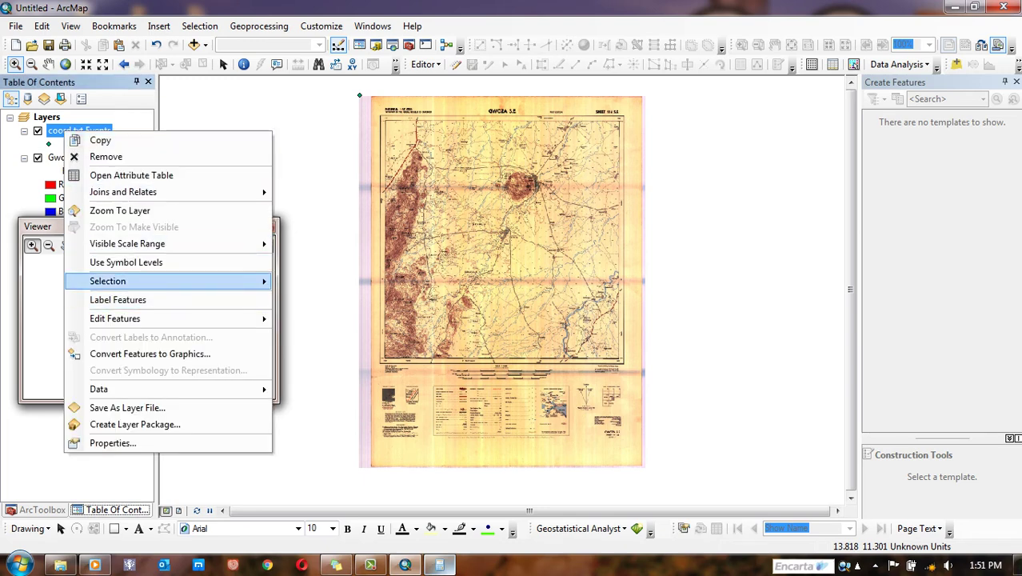
click(117, 299)
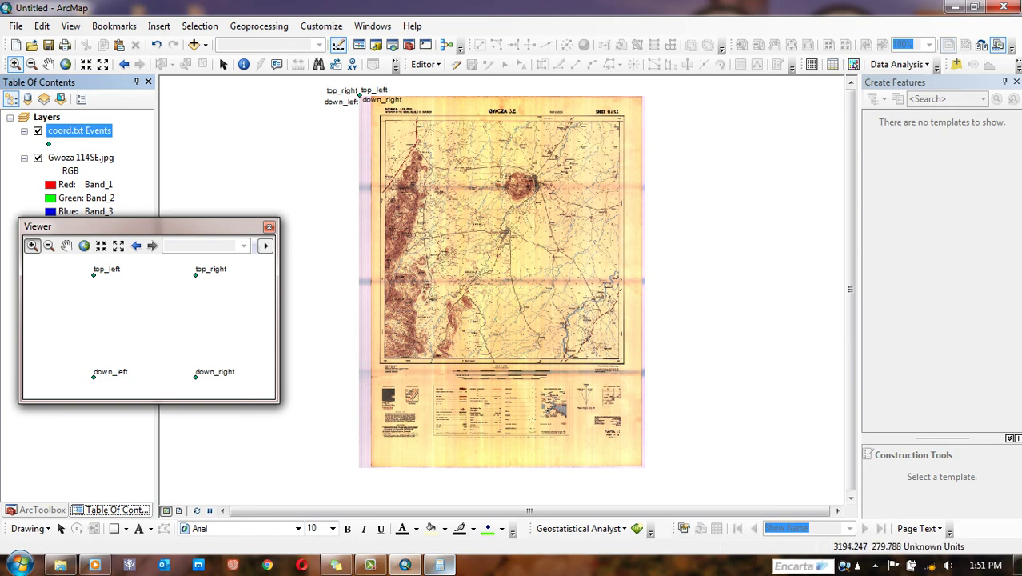
Step: Switch to element selection and display the Georeferencing tools for the Gwoza 114SE.jpg scan
click(223, 65)
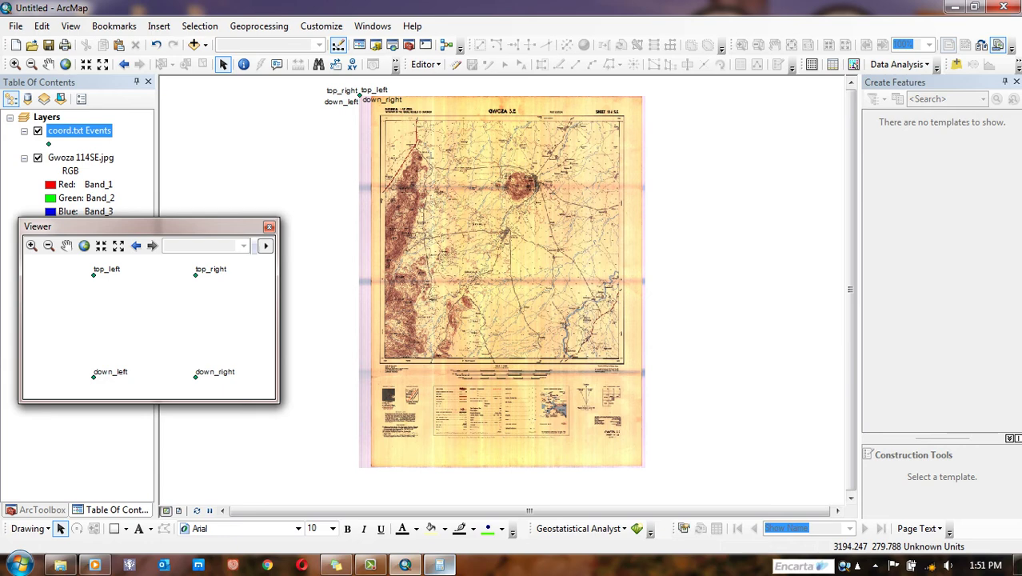
right_click(675, 26)
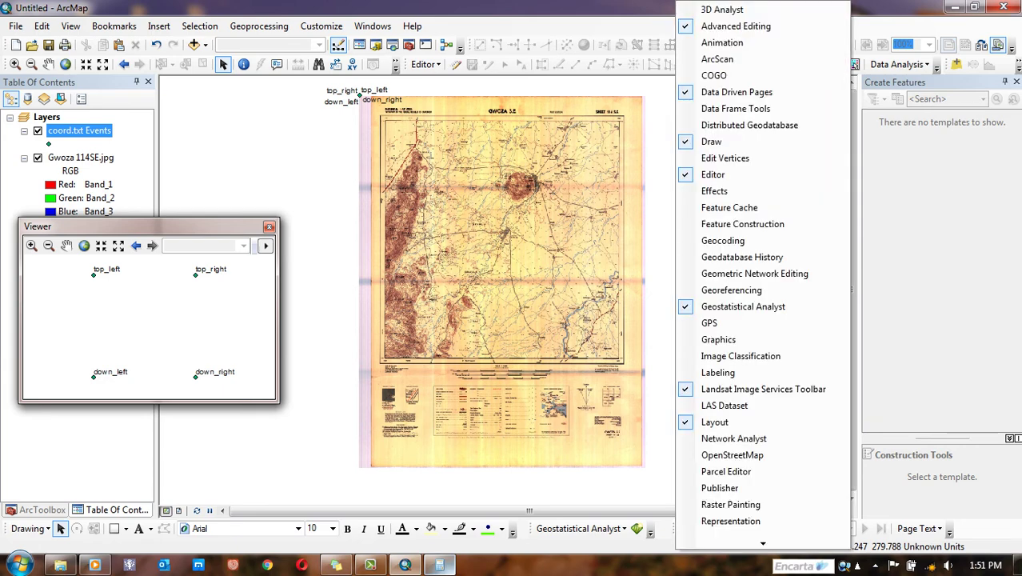
key(Escape)
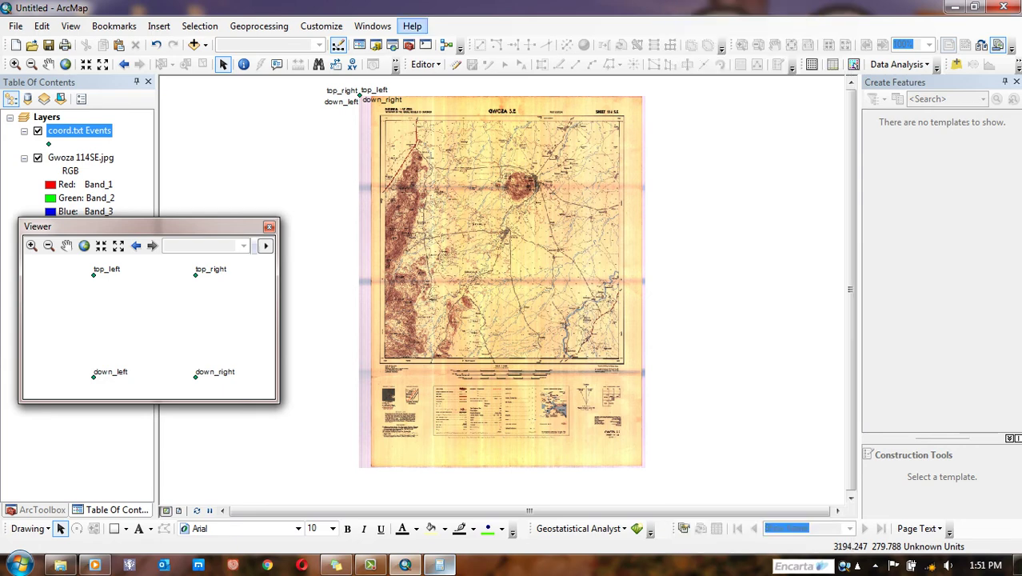
right_click(880, 25)
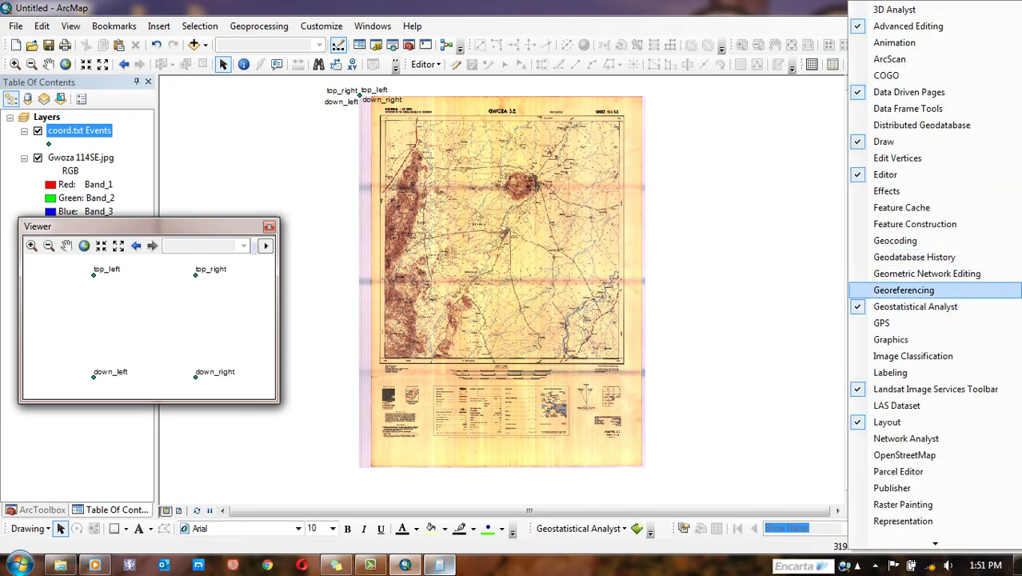
click(904, 290)
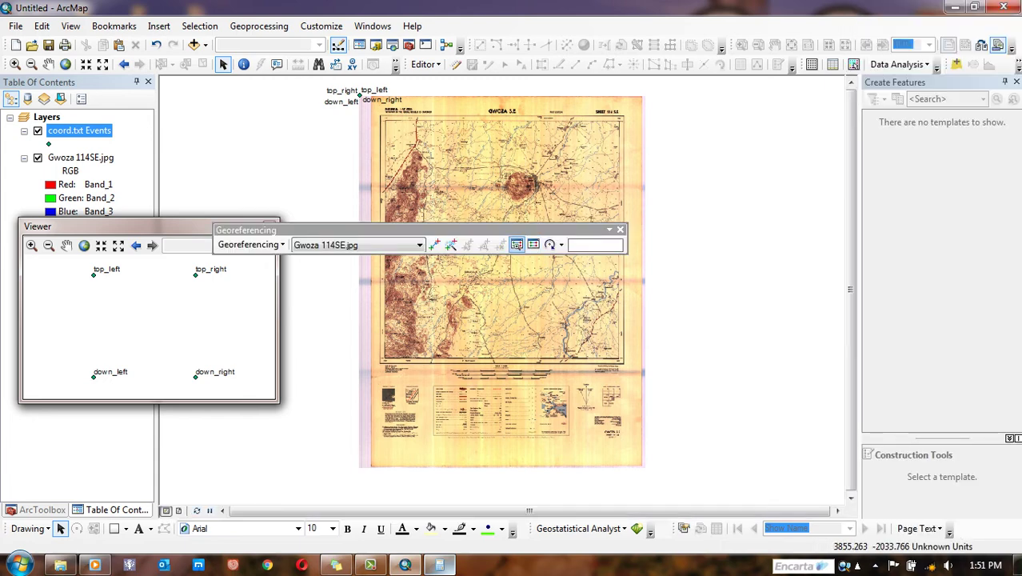
Step: Move the Georeferencing toolbar clear of the Viewer window and turn off Auto Adjust
drag(420, 229, 574, 256)
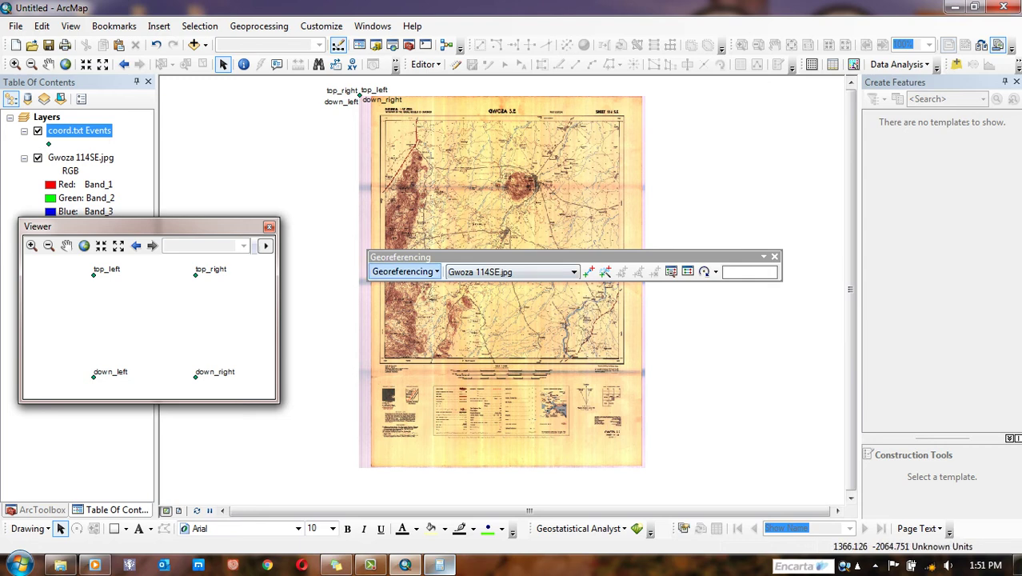
click(404, 271)
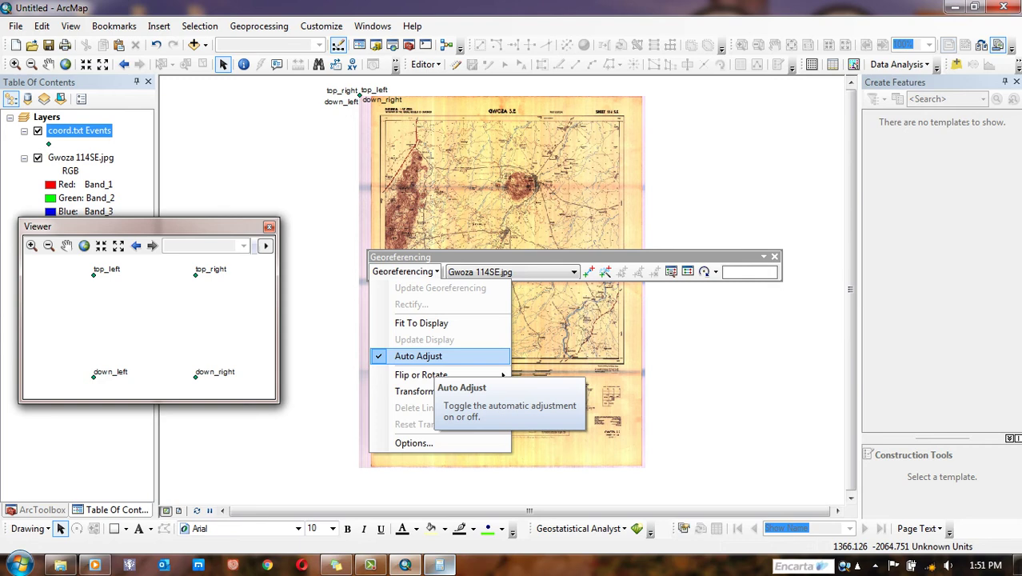
click(436, 357)
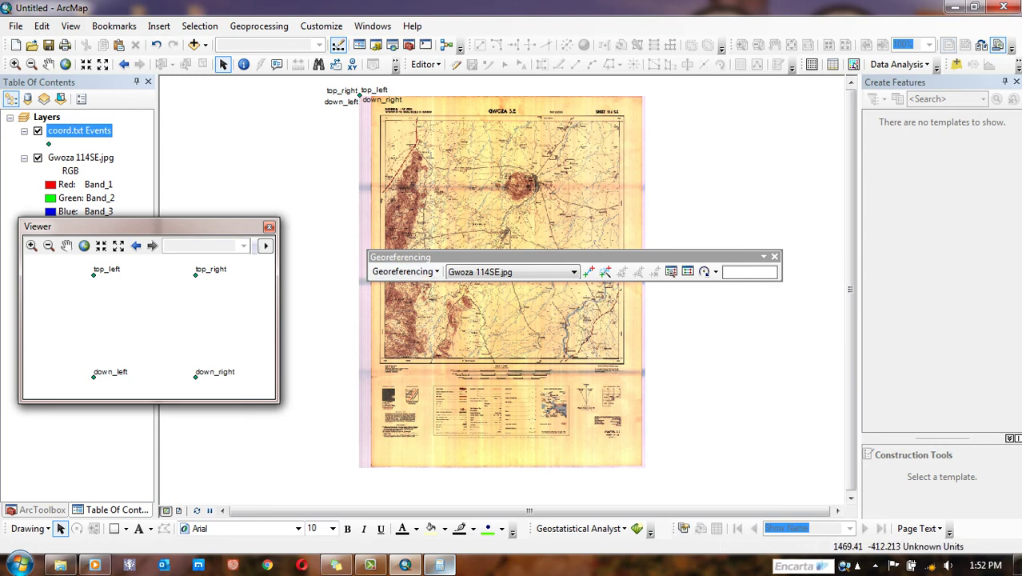
drag(415, 119, 473, 160)
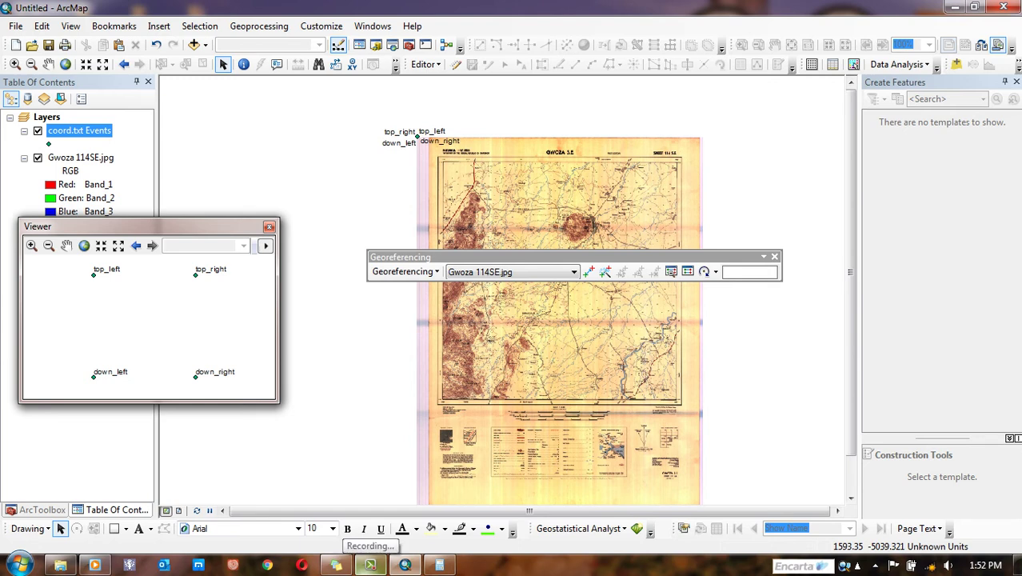
click(371, 564)
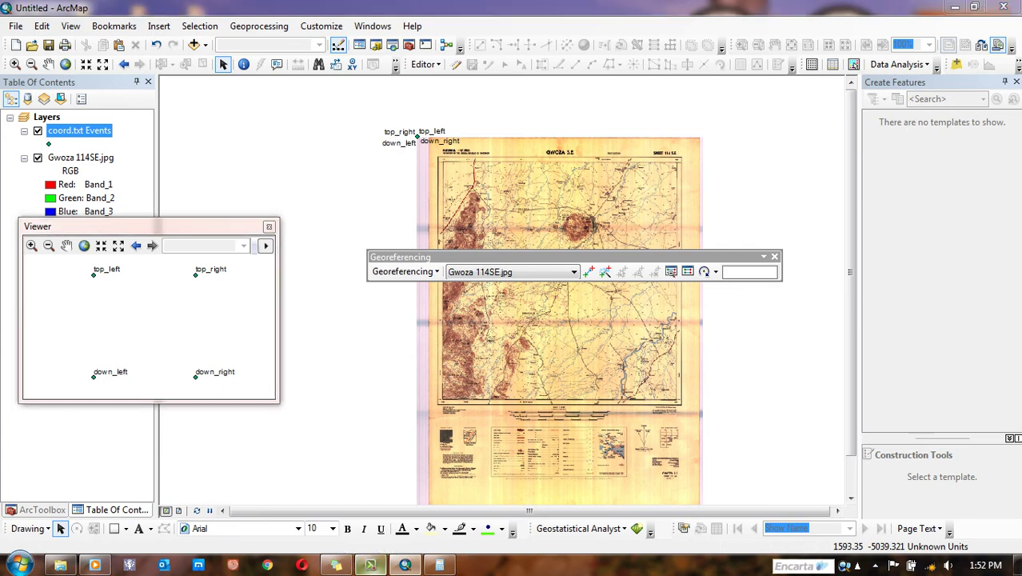
click(950, 497)
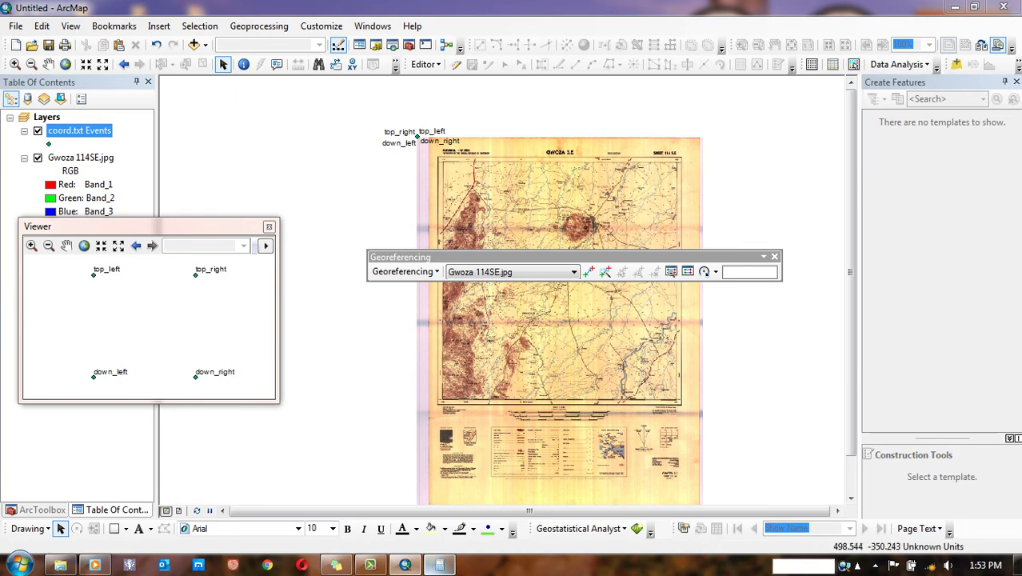
Step: Add a control point linking the scanned map's upper-left corner (13°45', 11°15') to the top_left point in the Viewer window
scroll(446, 167, up, 2)
scroll(446, 167, down, 5)
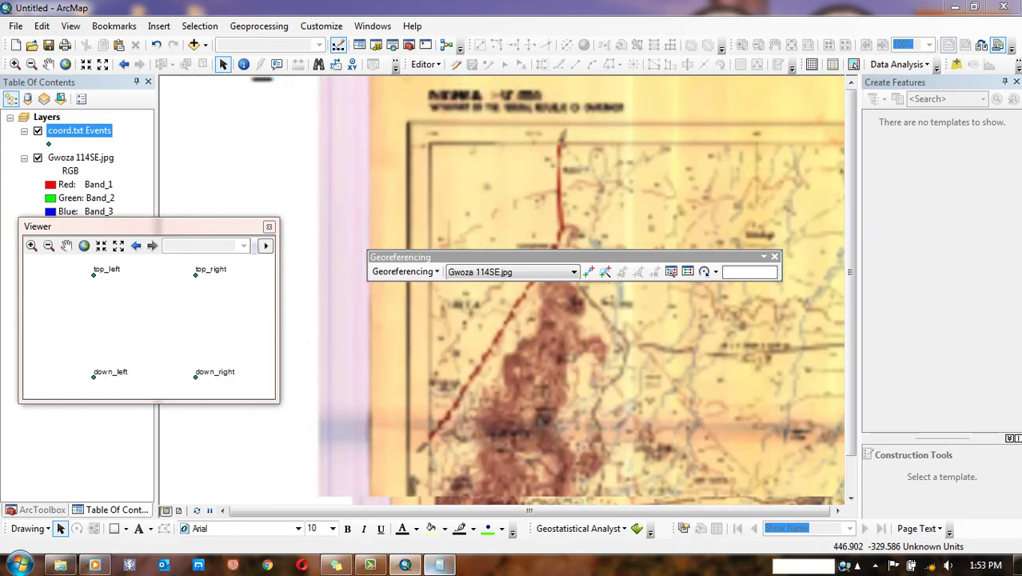
scroll(440, 143, down, 4)
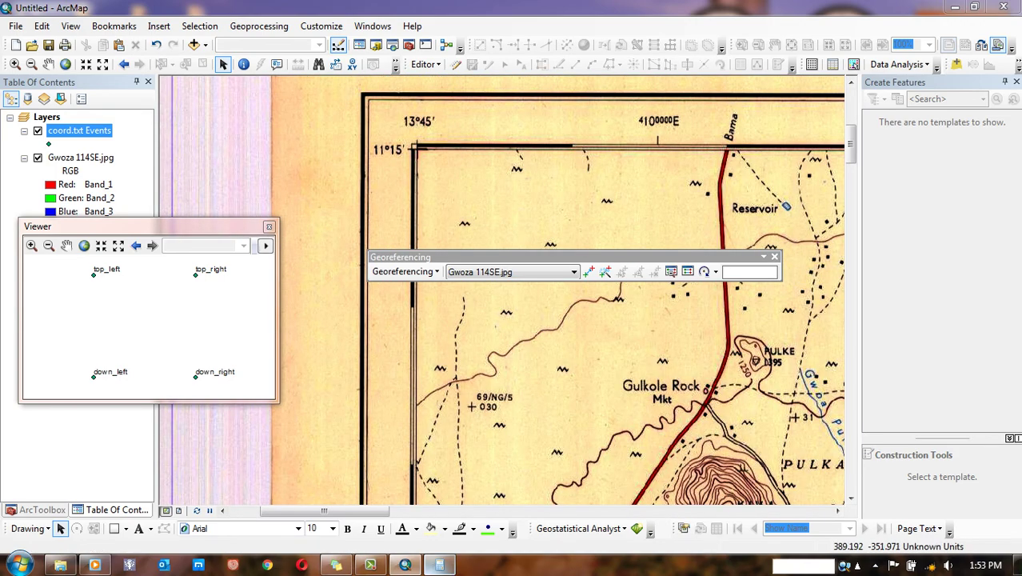
scroll(384, 120, up, 2)
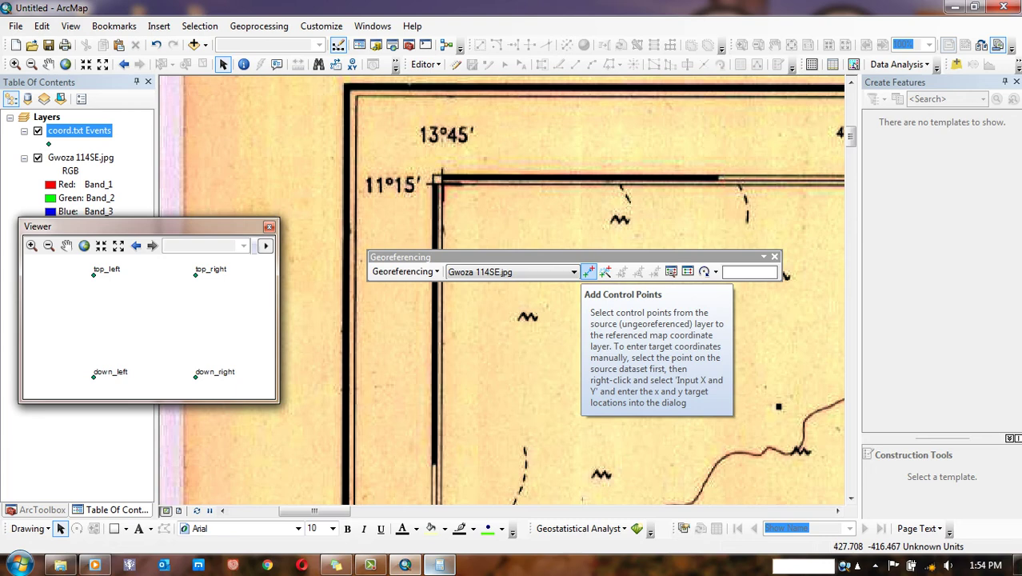
click(589, 271)
scroll(437, 192, down, 2)
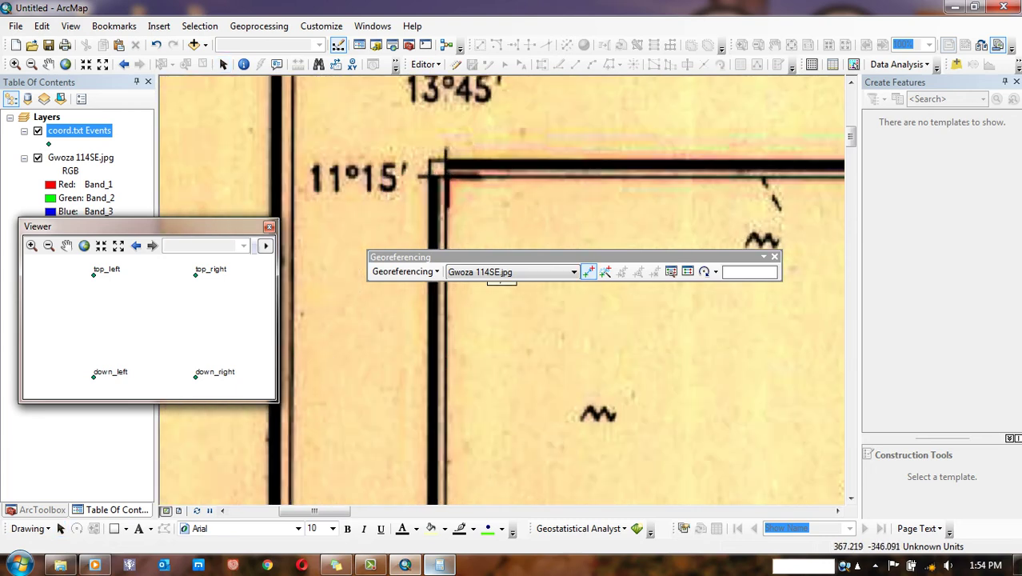
scroll(438, 167, down, 1)
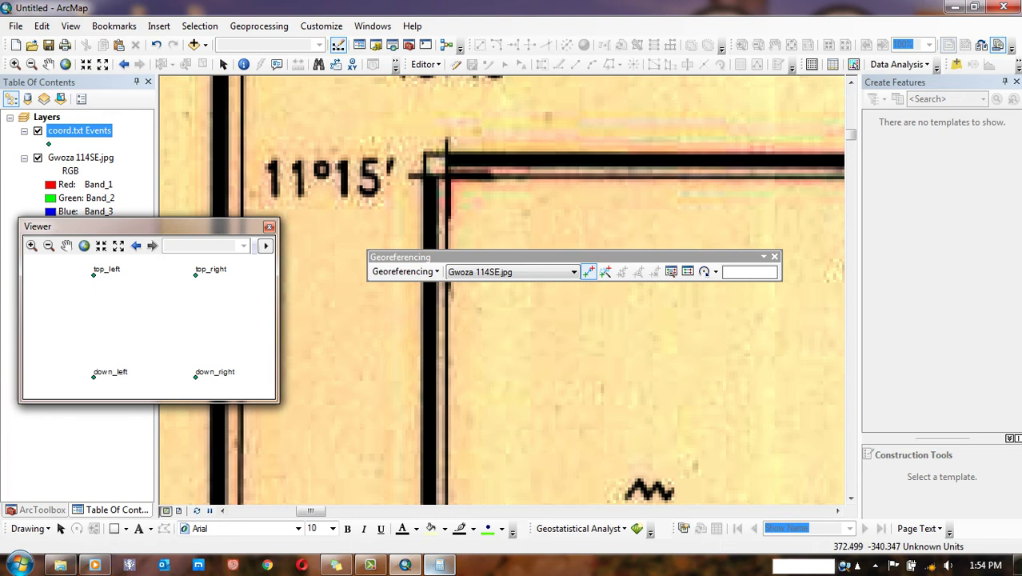
click(446, 171)
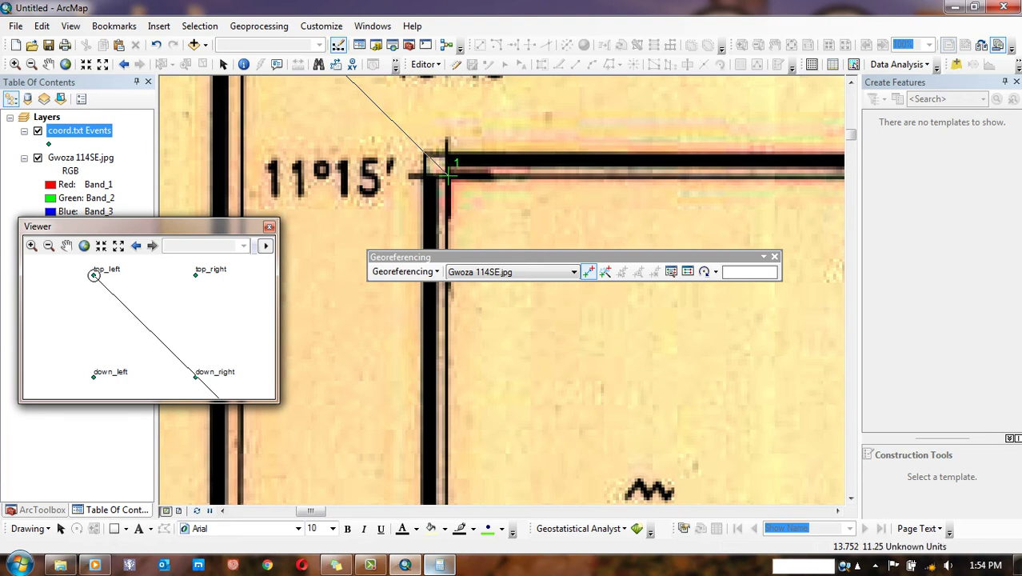
click(94, 275)
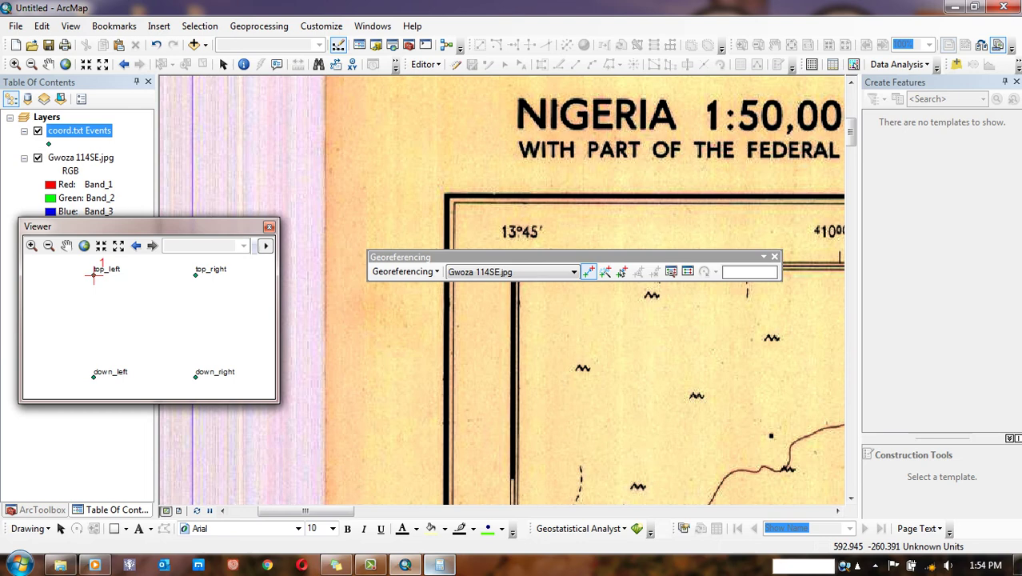
Step: Add a control point linking the scanned map's upper-right corner (14°00', 11°15') to the top_right point in the Viewer window
drag(760, 335, 233, 296)
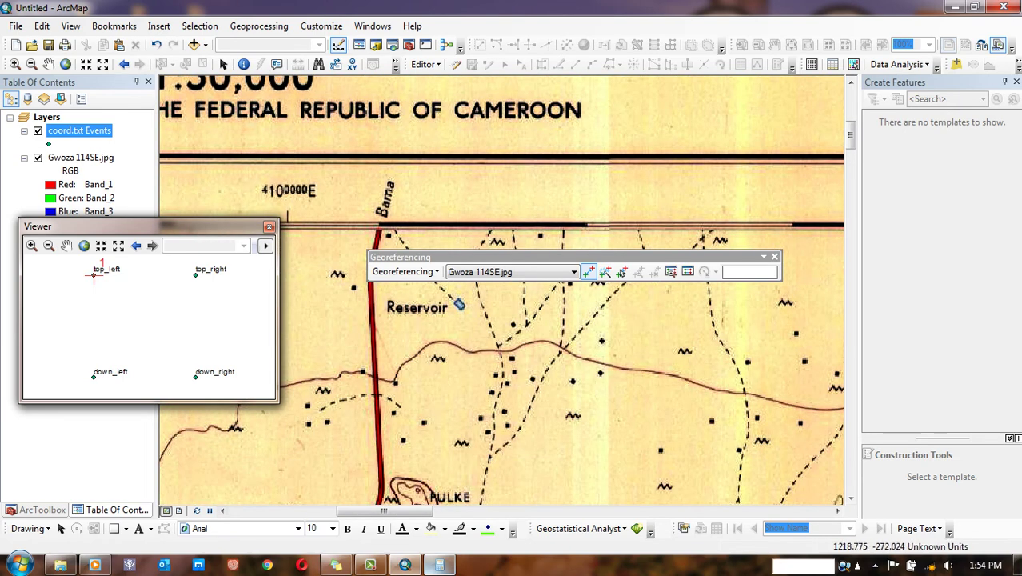
drag(800, 328, 235, 305)
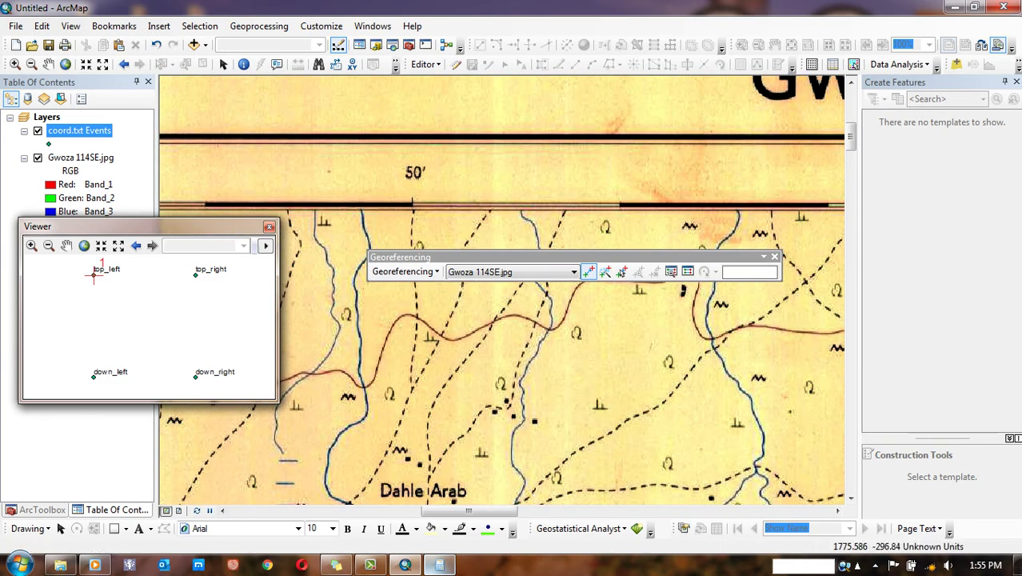
key(Right)
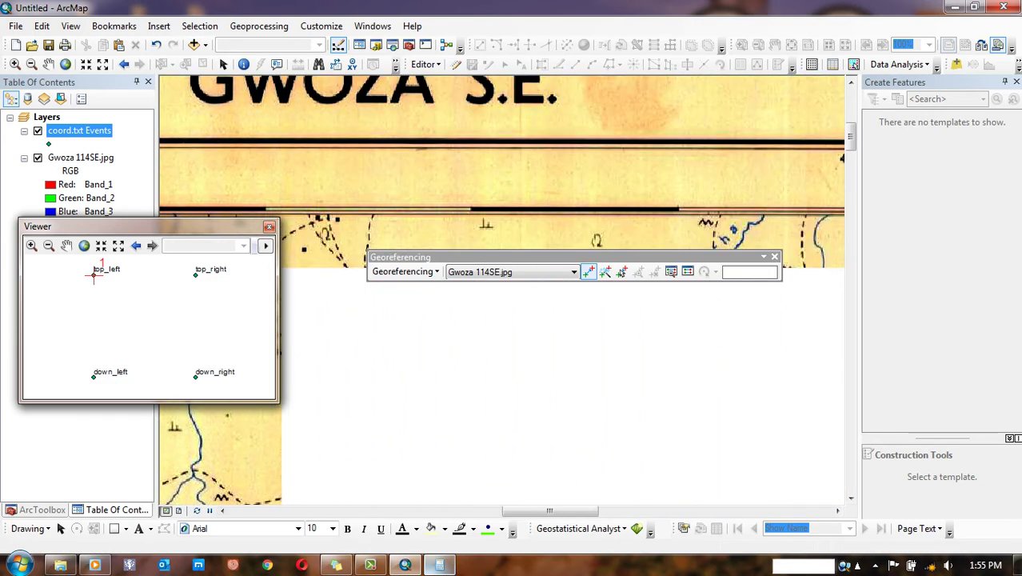
key(Right)
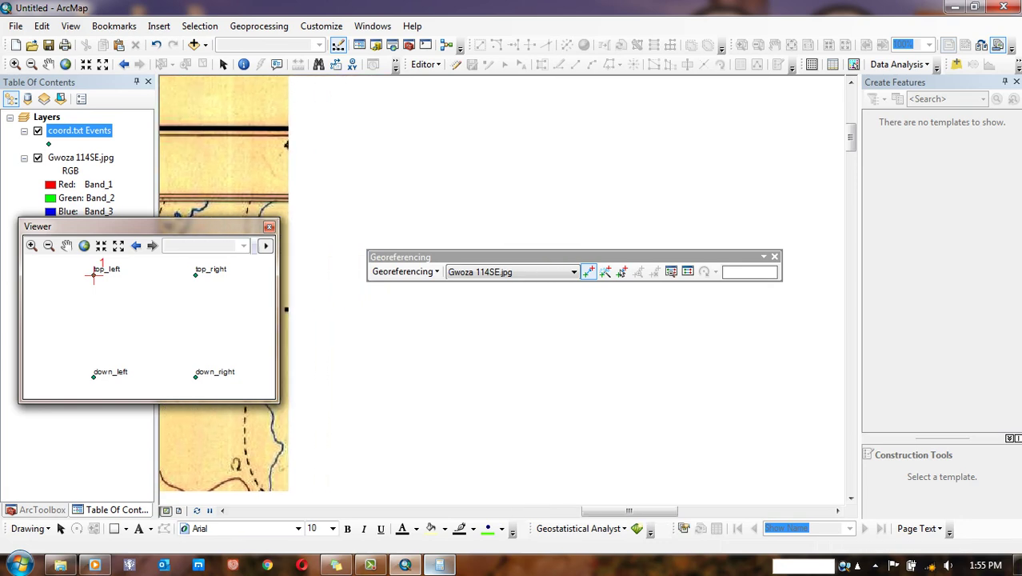
key(Right)
key(Right)
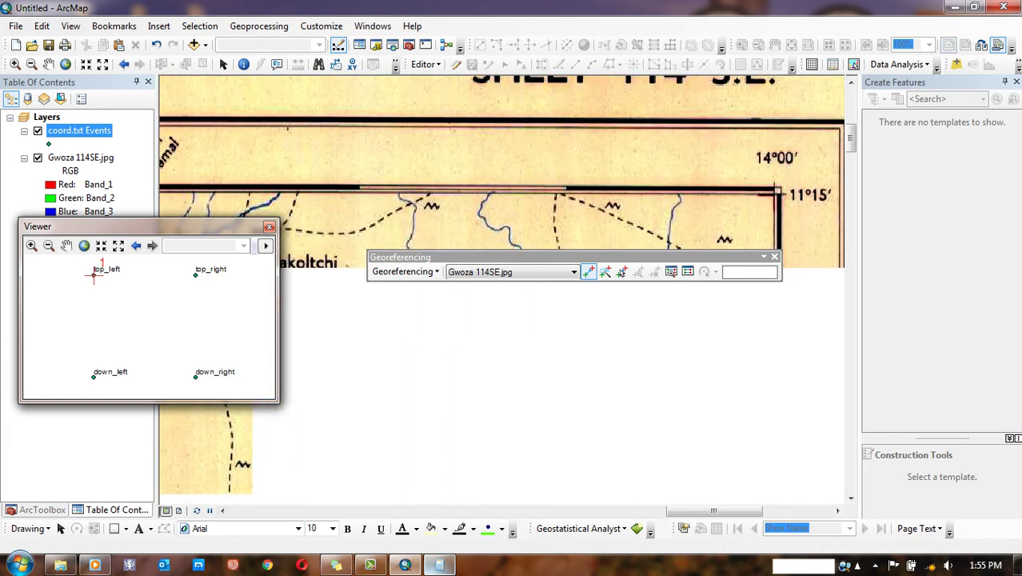
drag(558, 157, 506, 155)
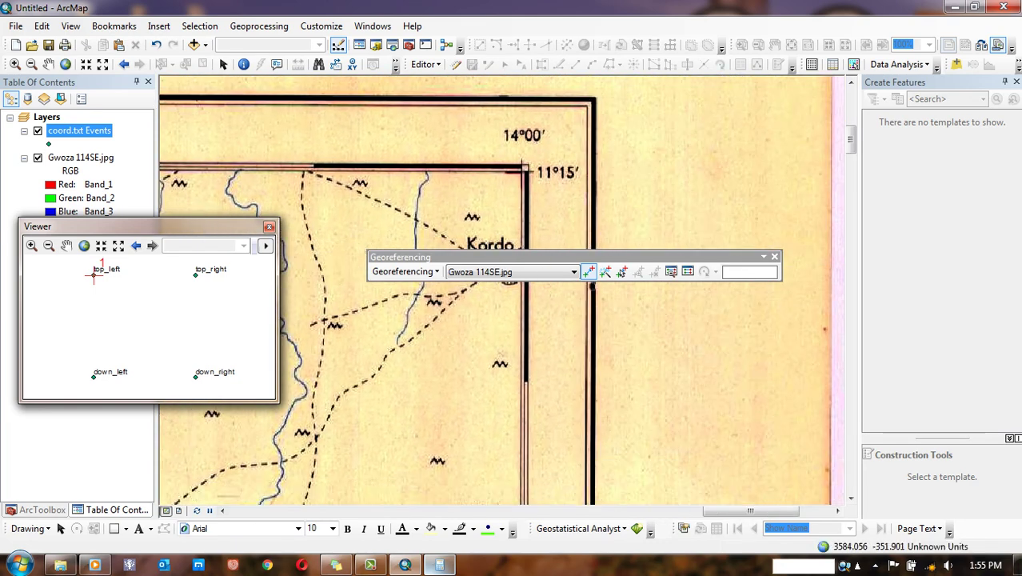
scroll(527, 180, down, 3)
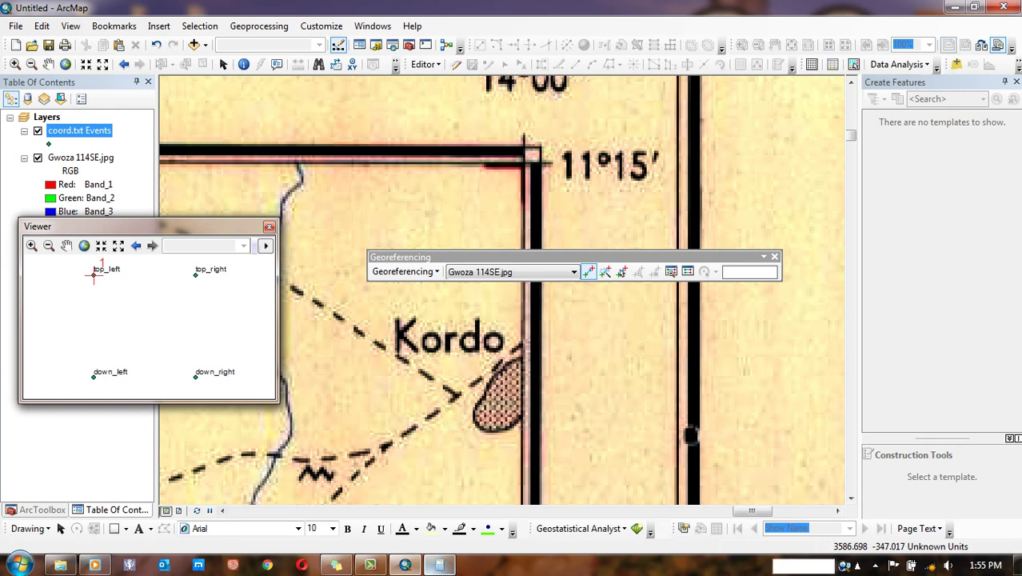
click(531, 158)
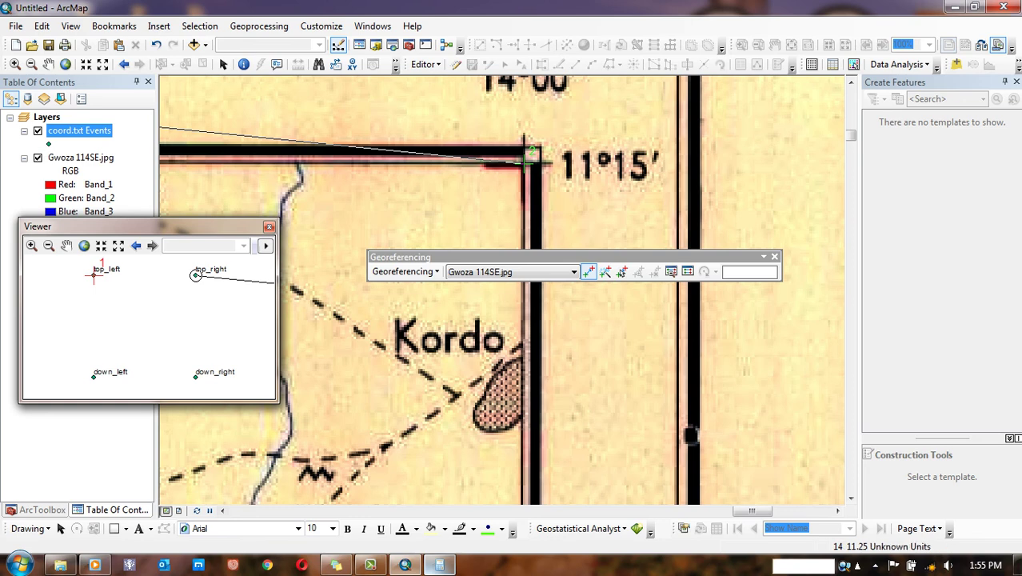
click(196, 275)
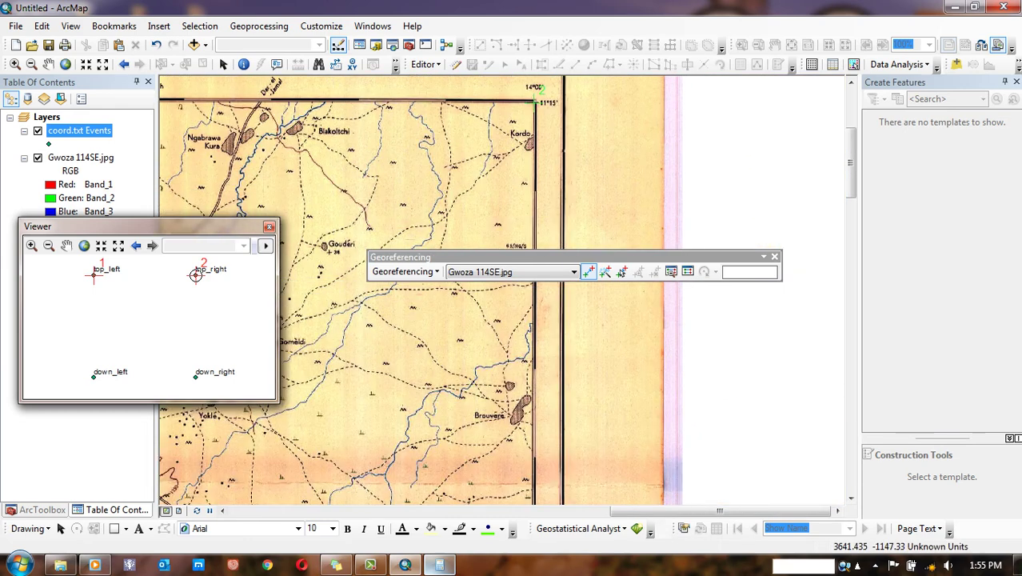
Step: Add a control point linking the scanned map's lower-right corner (14°00', 11°00') to the down_right point in the Viewer window
drag(502, 400, 494, 208)
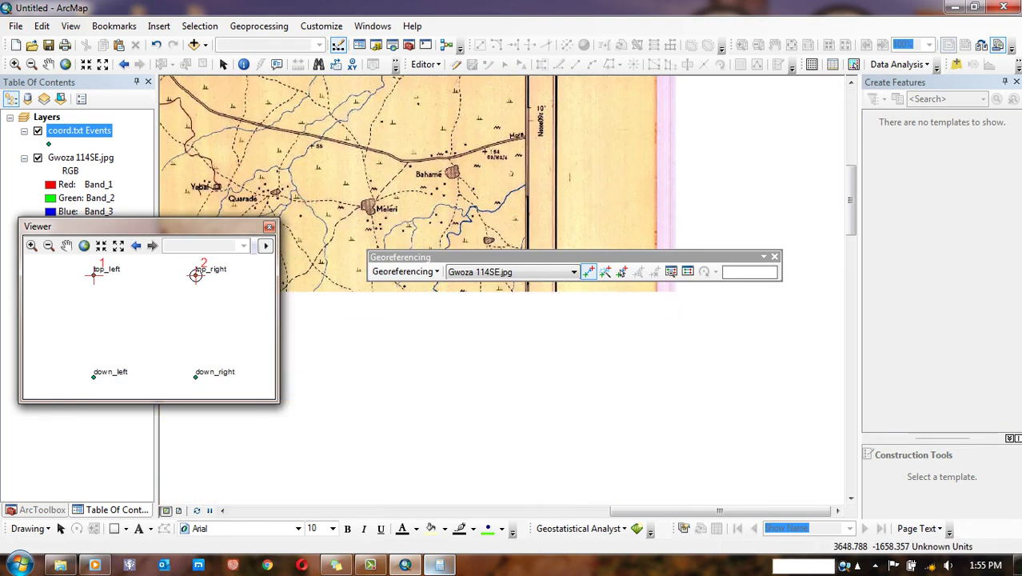
drag(502, 400, 495, 194)
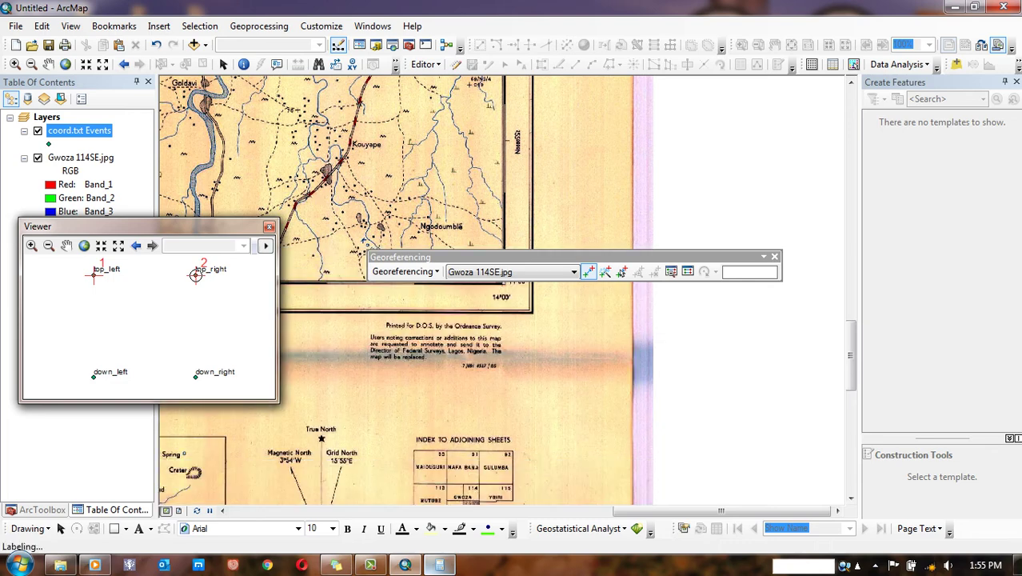
drag(480, 375, 478, 216)
drag(454, 434, 464, 466)
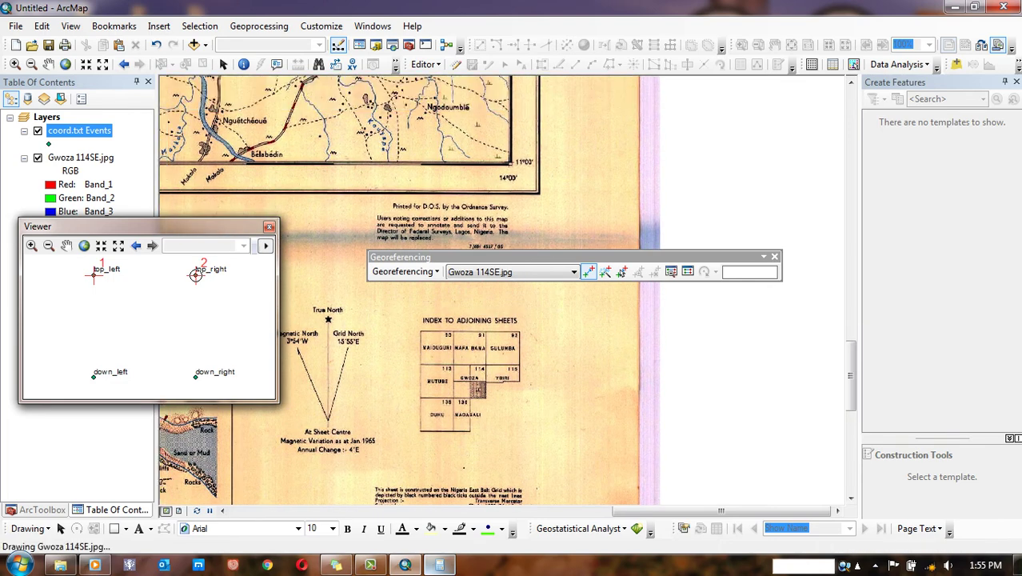
scroll(504, 167, down, 5)
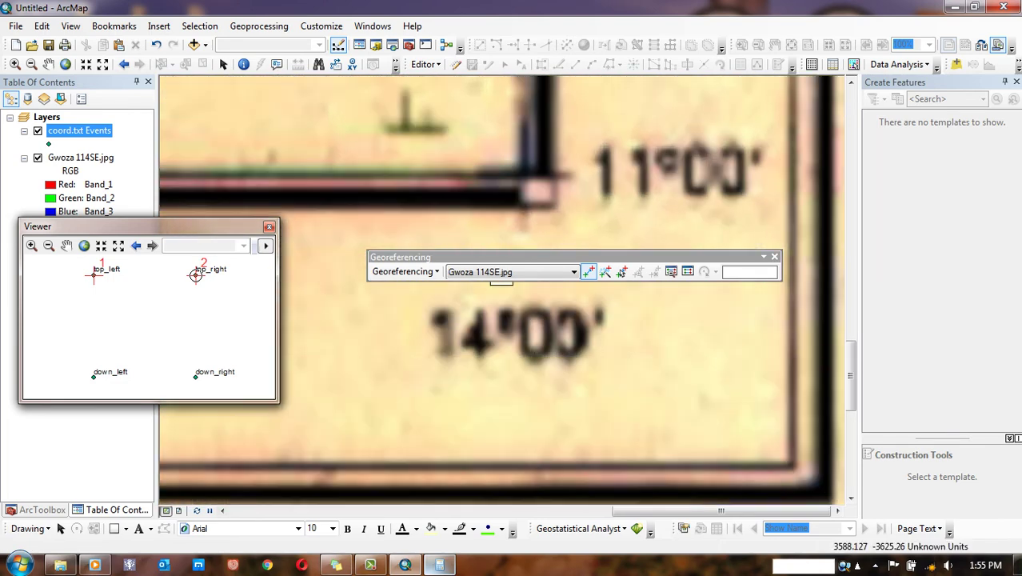
scroll(544, 208, up, 2)
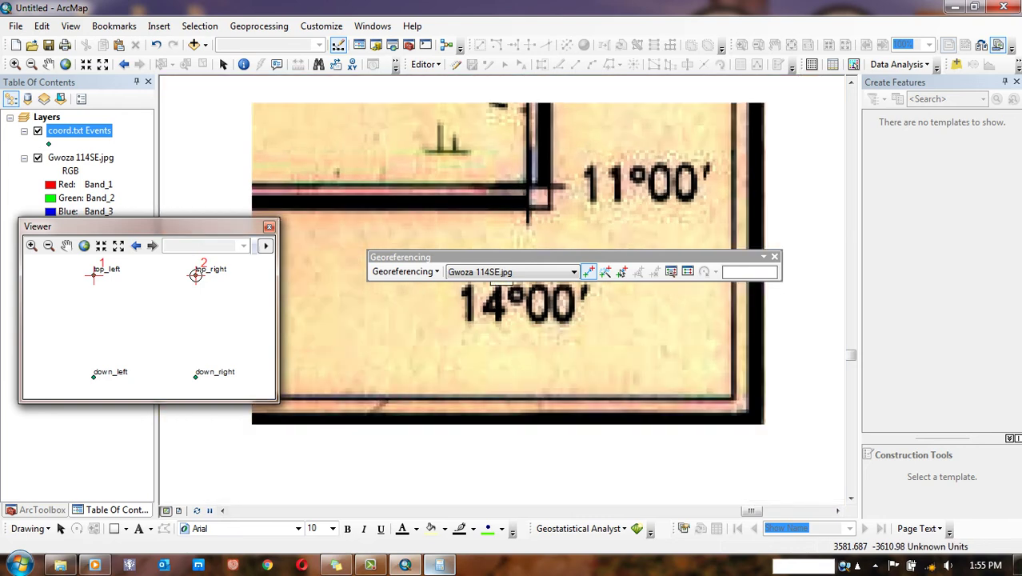
scroll(527, 187, up, 1)
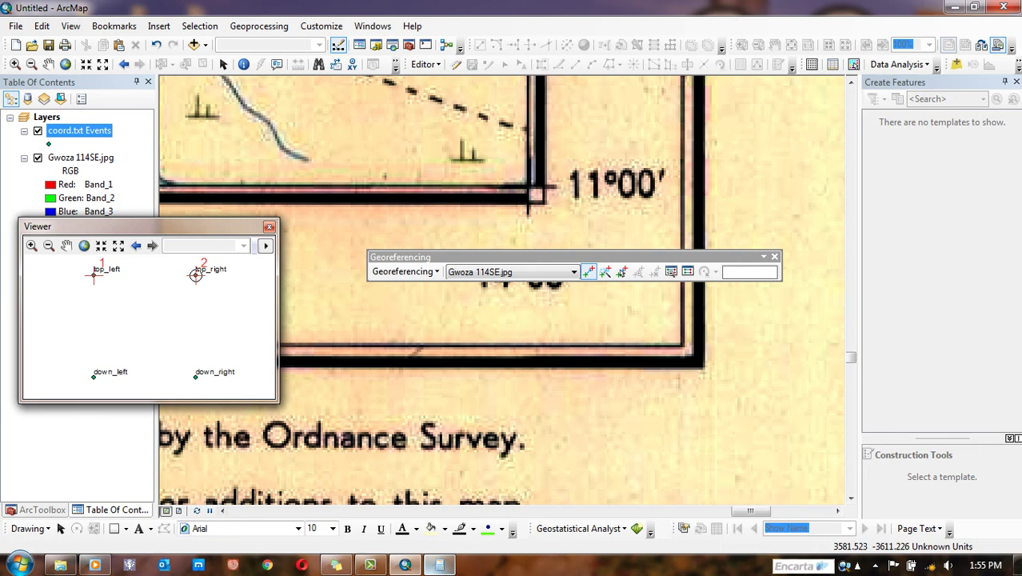
click(528, 186)
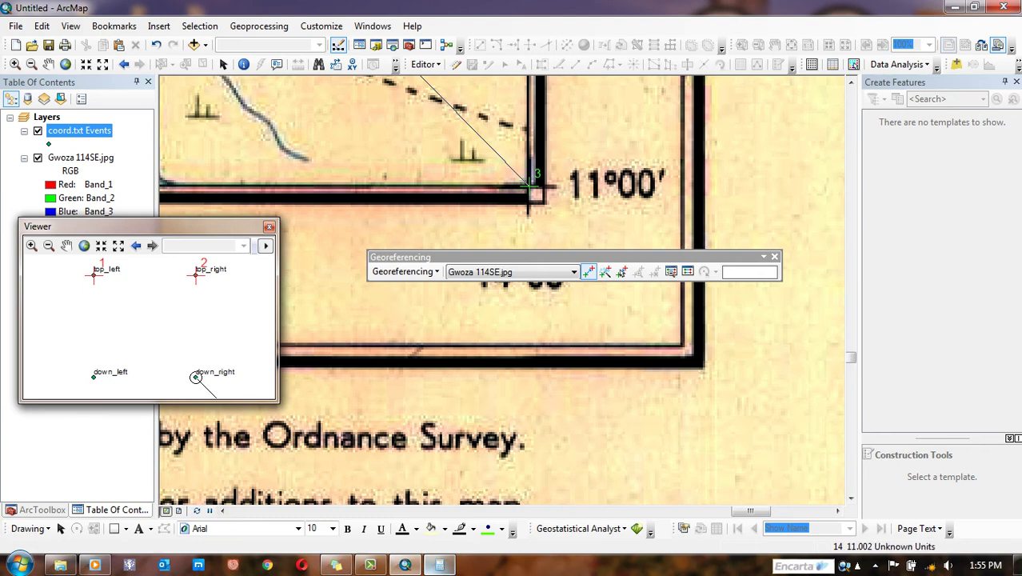
click(196, 376)
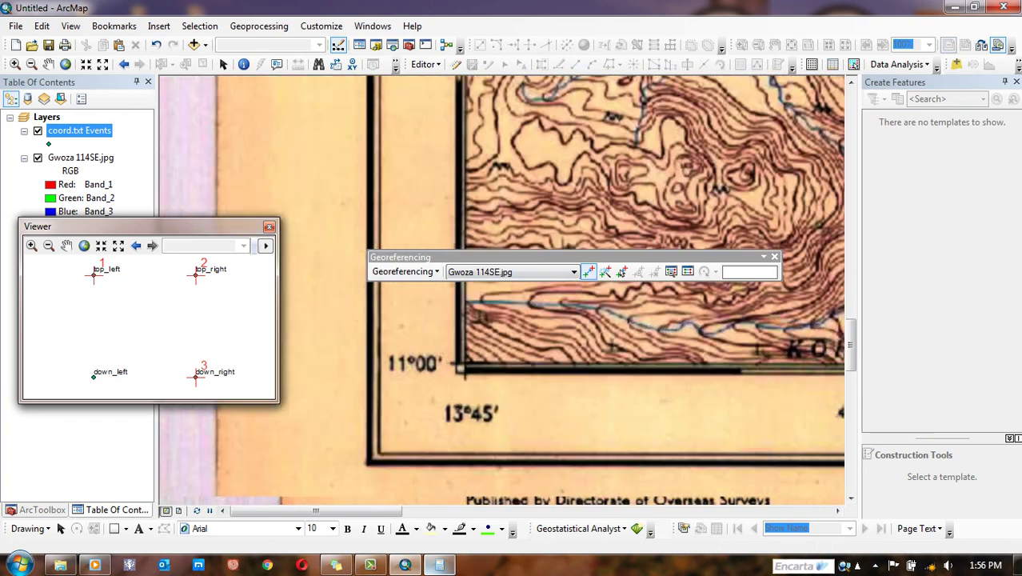
Step: Add a control point linking the scanned map's lower-left corner (13°45', 11°00') to the down_left point in the Viewer window
scroll(454, 355, down, 1)
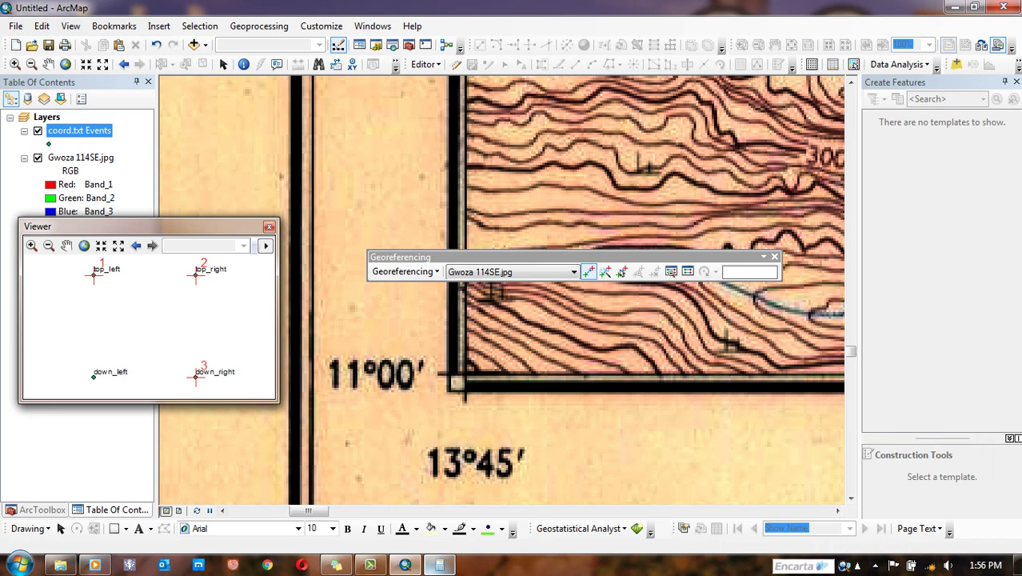
click(471, 366)
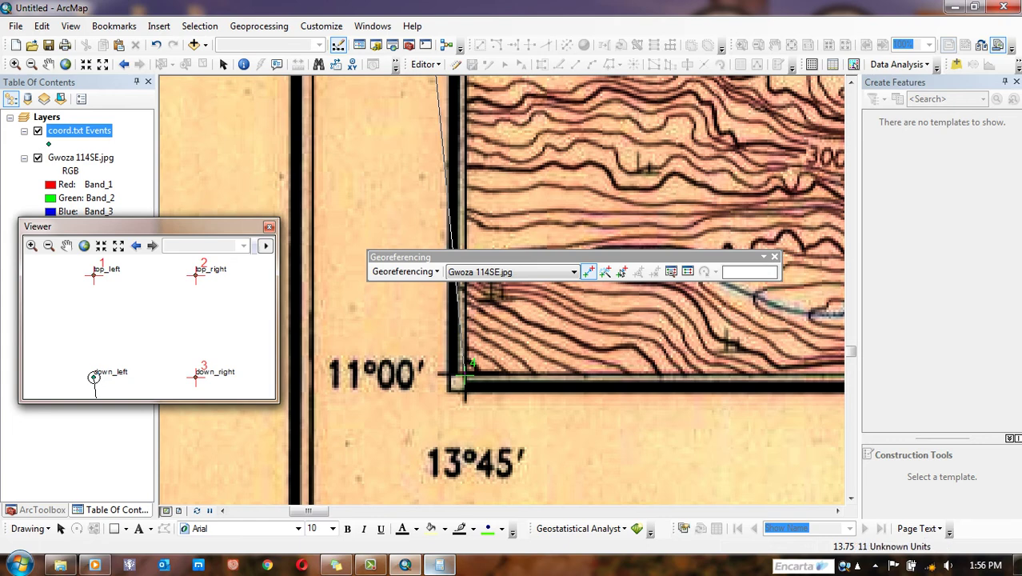
click(94, 376)
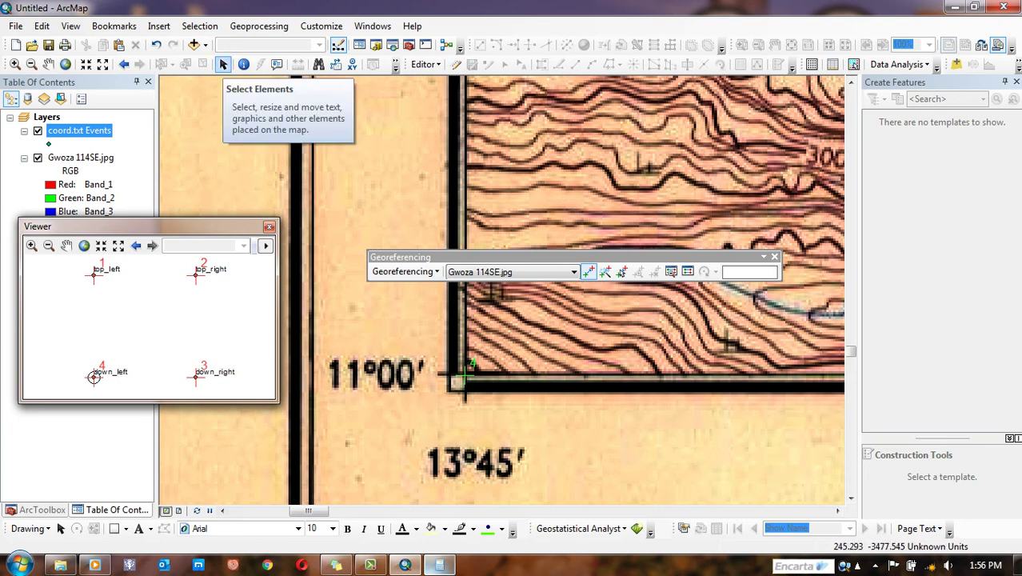
Step: Update the display from the four control point links and save the georeferencing to the Gwoza 114SE.jpg dataset
click(223, 64)
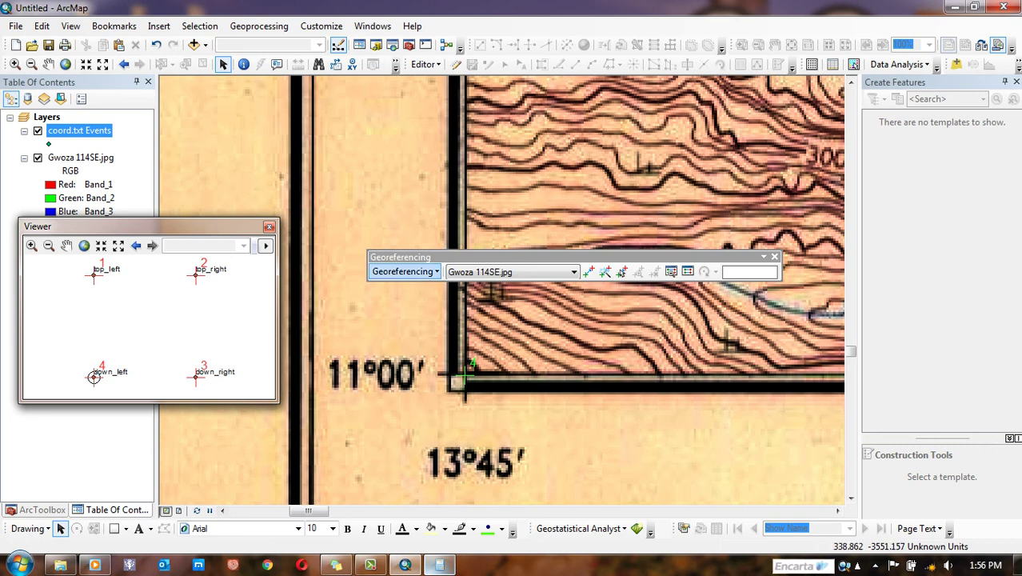
click(405, 272)
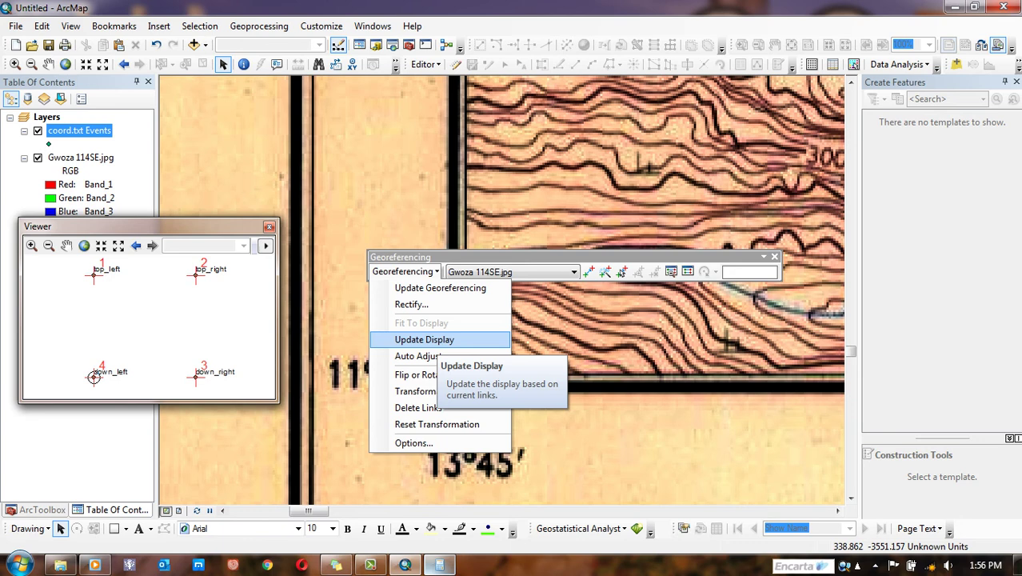
click(424, 339)
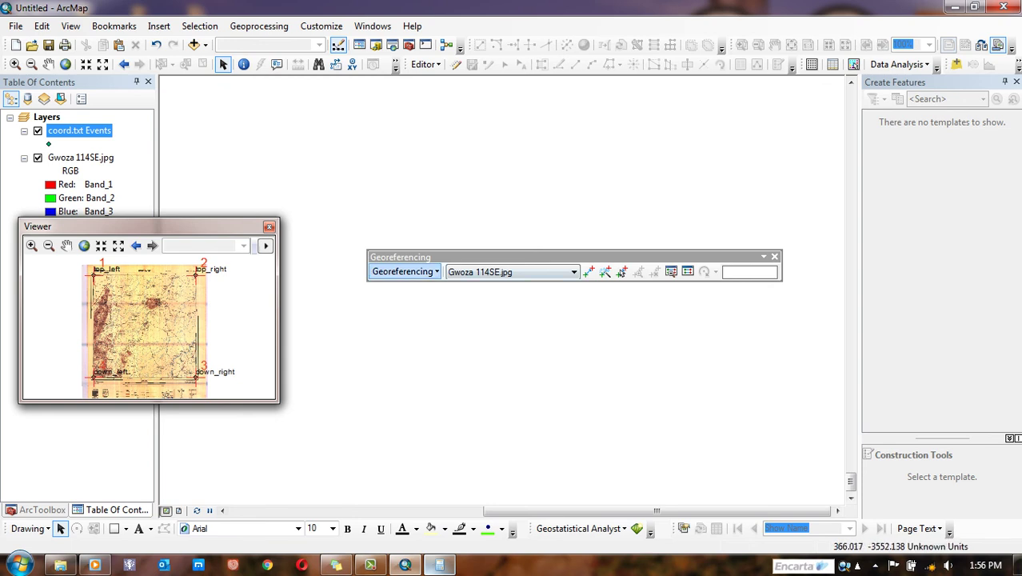
click(405, 271)
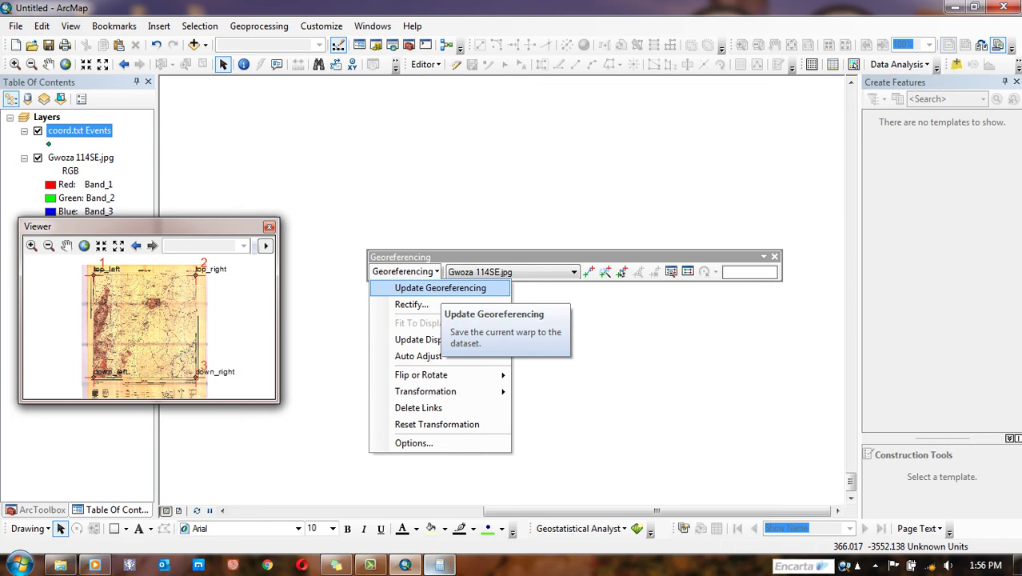
click(440, 288)
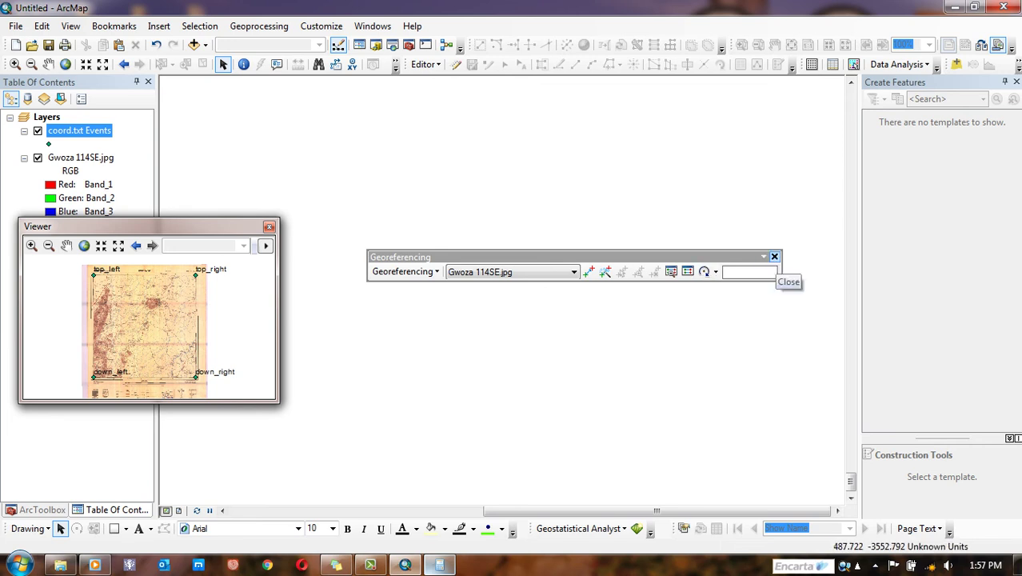
Step: Close the georeferencing tools and the Viewer window, and zoom to the extent of the Gwoza 114SE.jpg layer
click(774, 257)
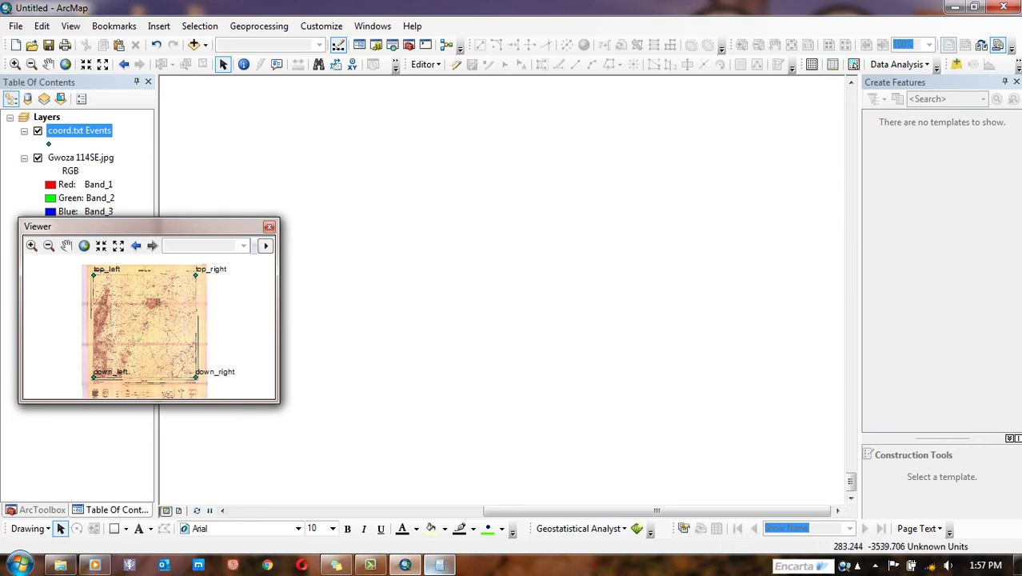
click(268, 226)
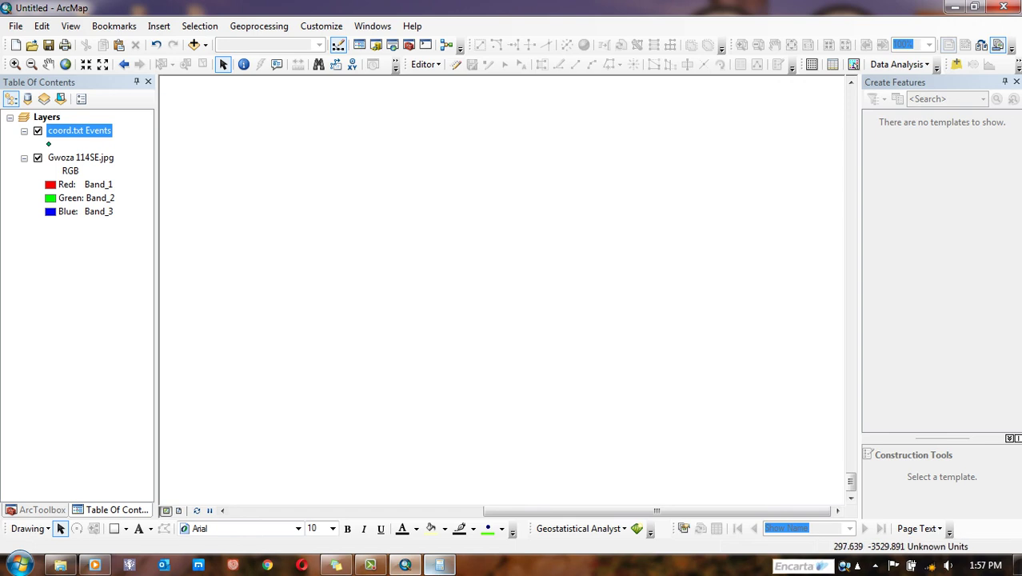
click(67, 157)
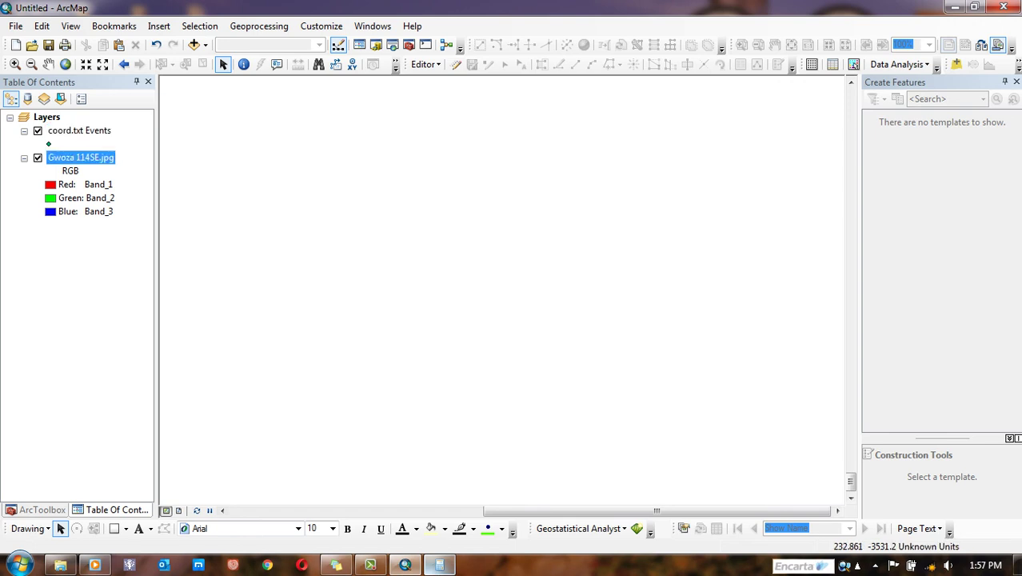
right_click(67, 158)
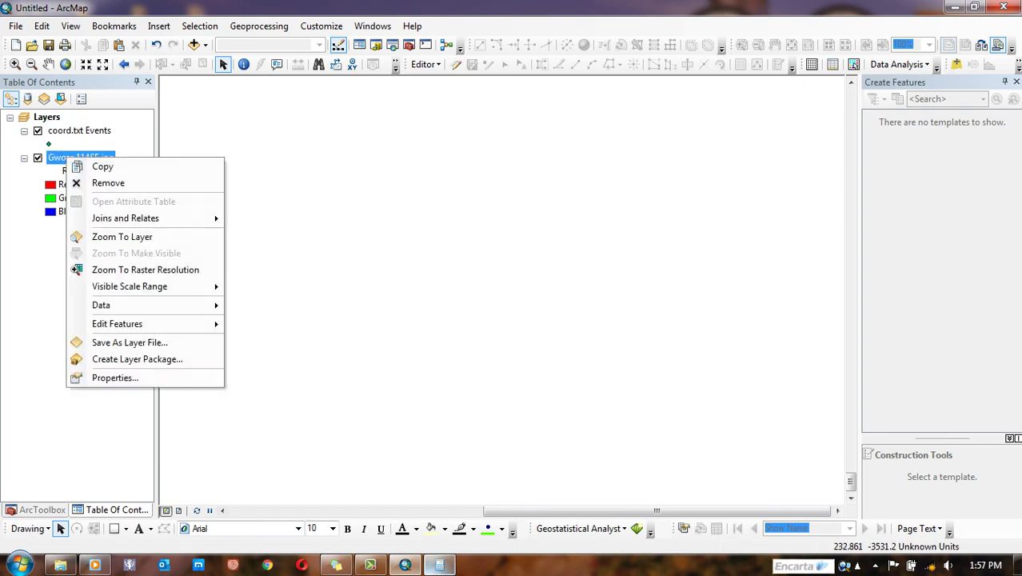
click(121, 237)
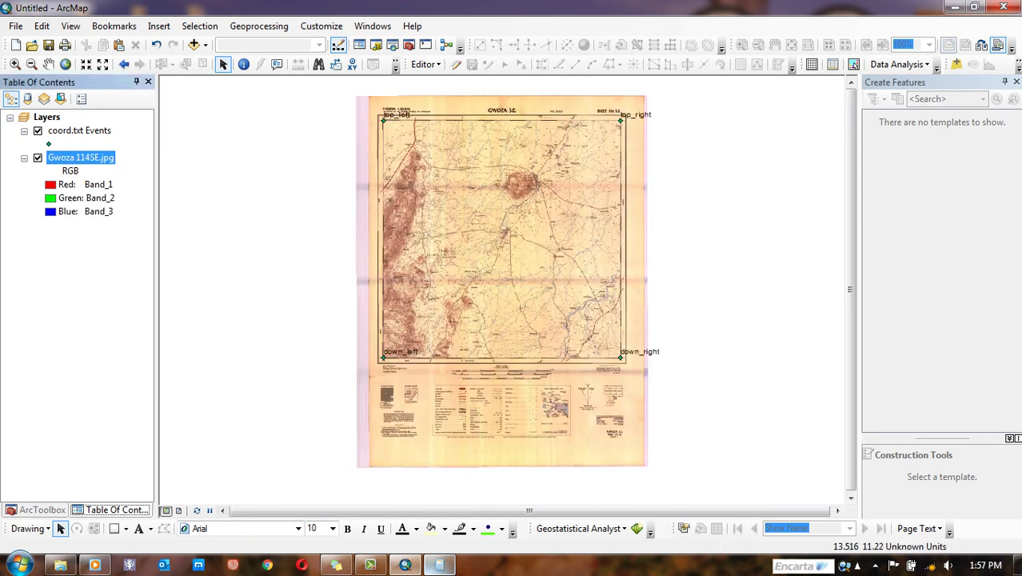
Step: Remove the coord.txt Events layer from the map, keeping only the Gwoza 114SE.jpg scan
click(79, 130)
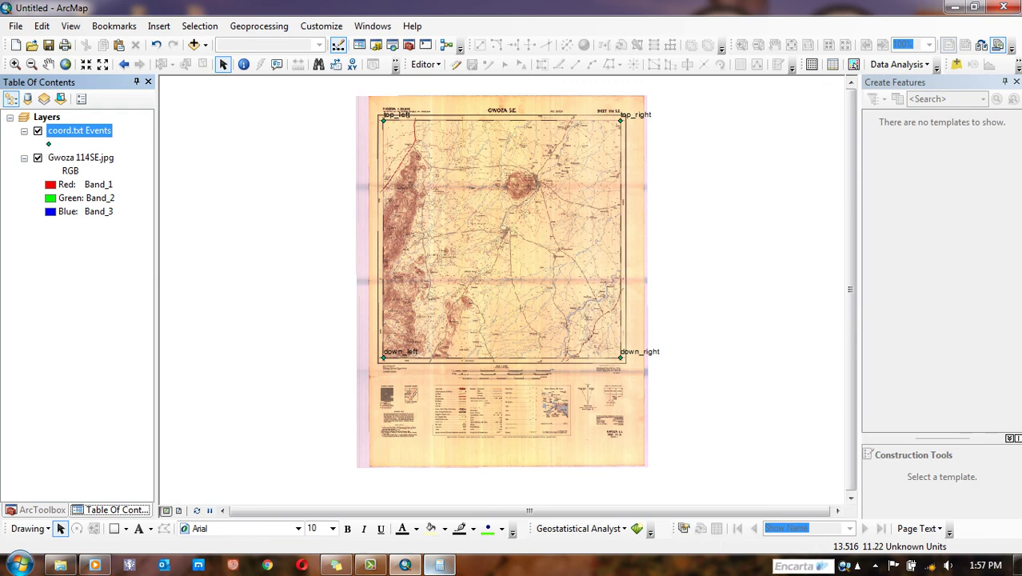
right_click(71, 128)
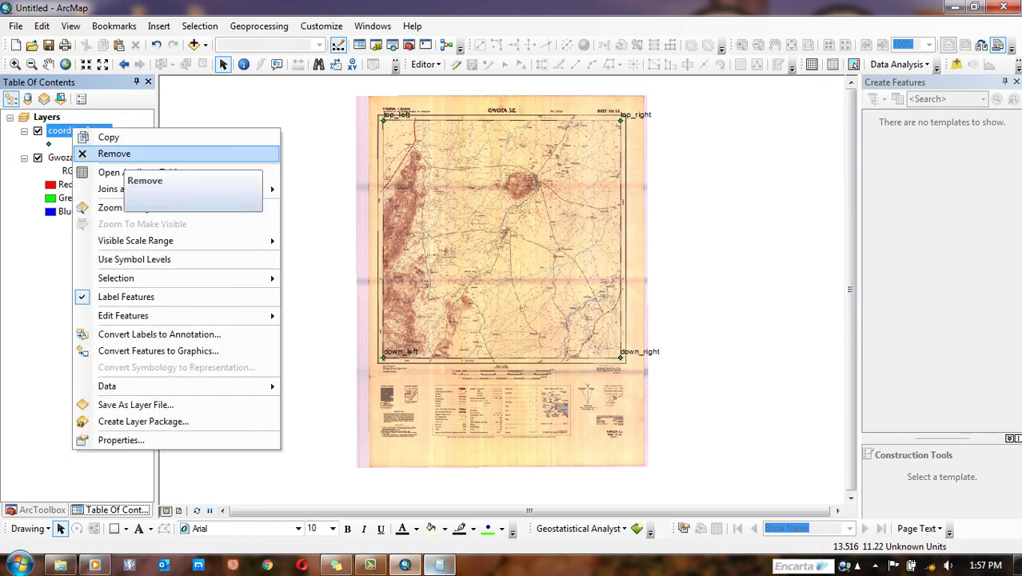
click(112, 151)
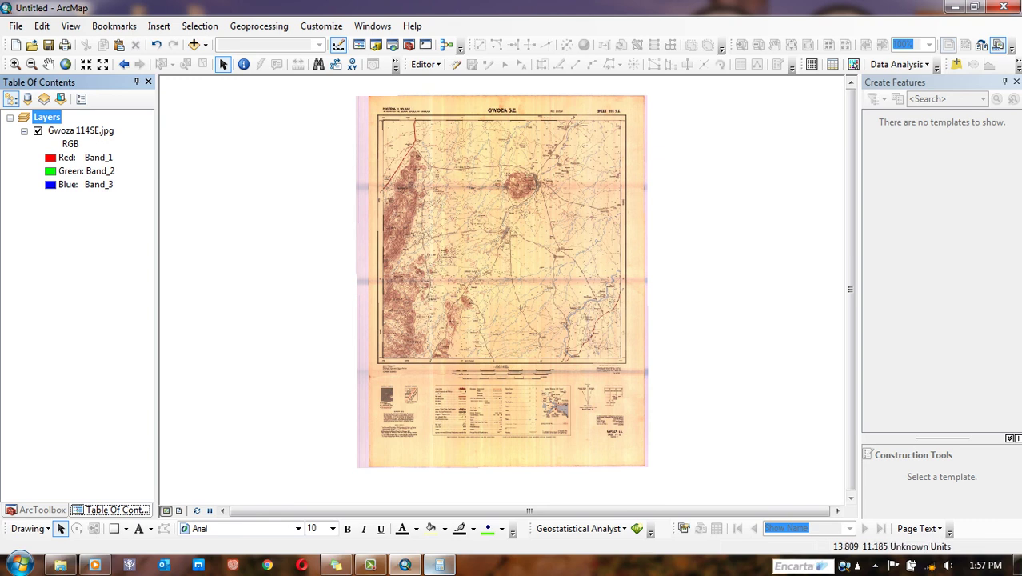
Step: Examine the georeferenced scan up close, from its upper-left corner across Pulka to the Kirawa settlement and its streams, roads and buildings
drag(442, 147, 444, 211)
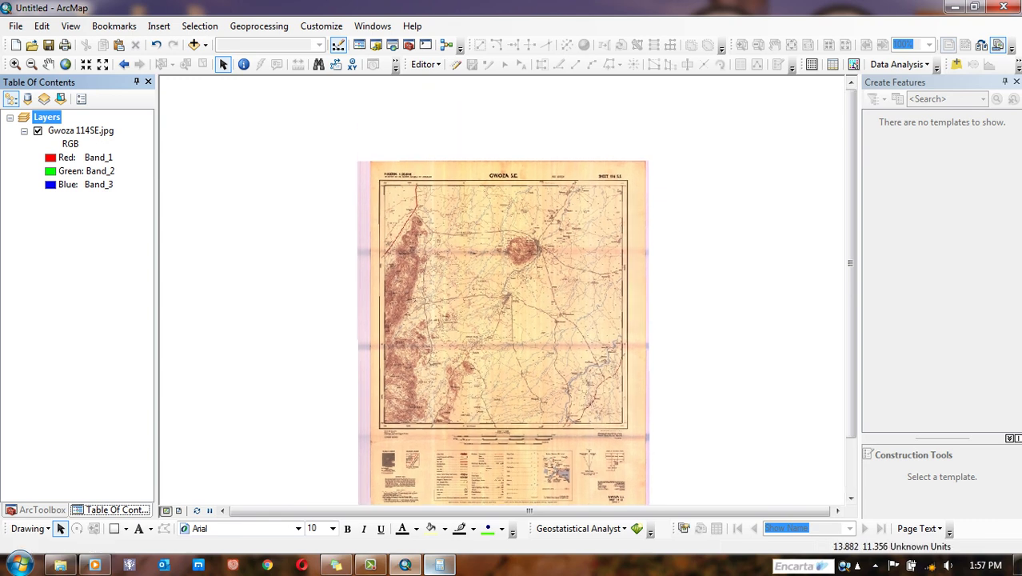
click(15, 63)
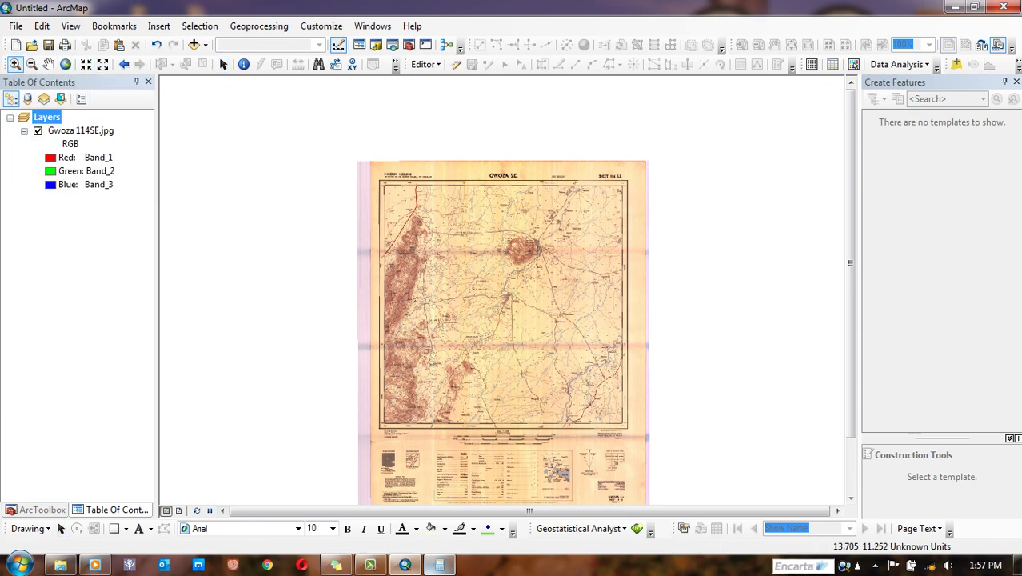
drag(341, 163, 448, 227)
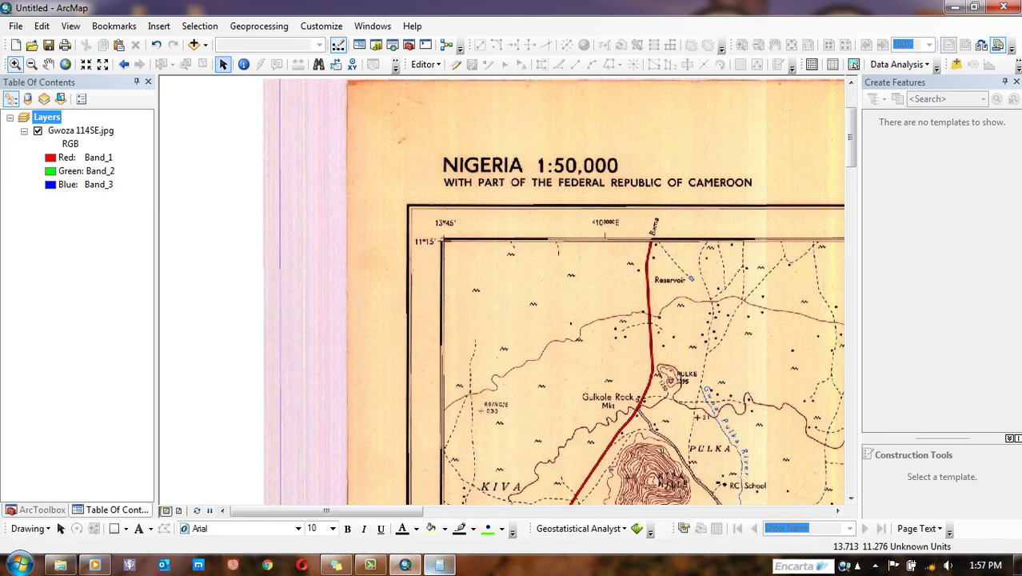
click(223, 64)
drag(656, 291, 527, 196)
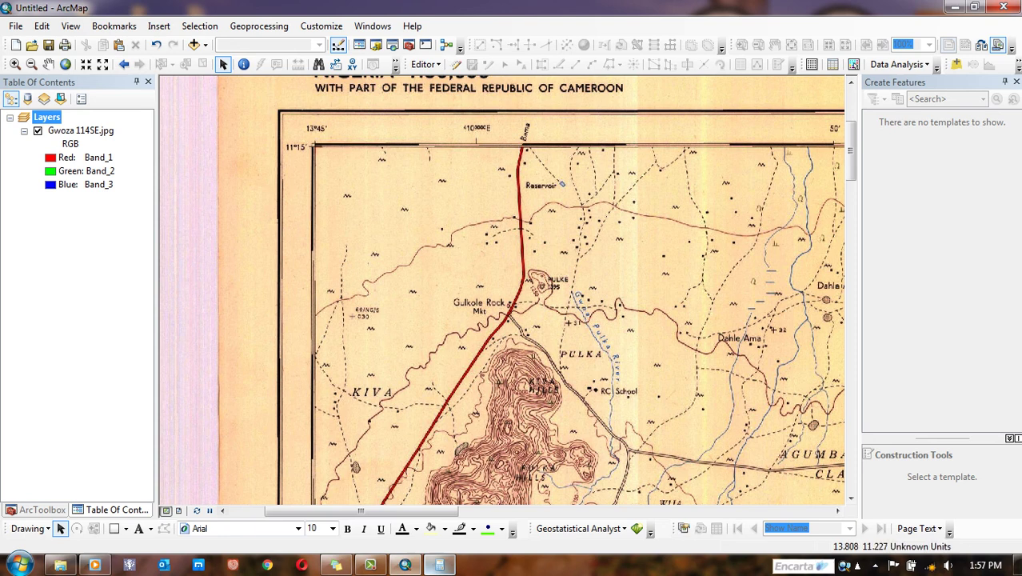
drag(739, 428, 503, 230)
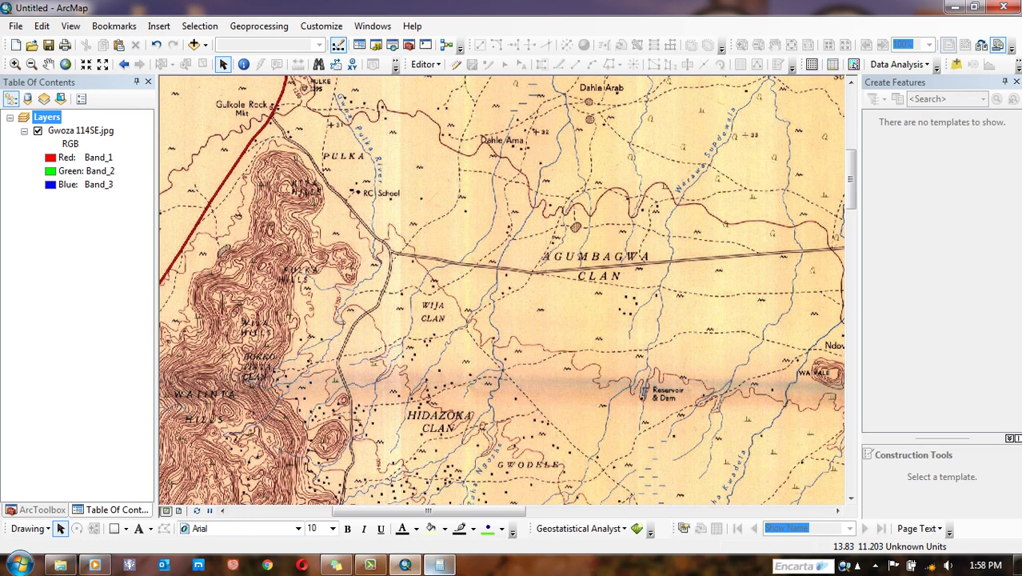
drag(608, 320, 394, 374)
drag(639, 335, 412, 288)
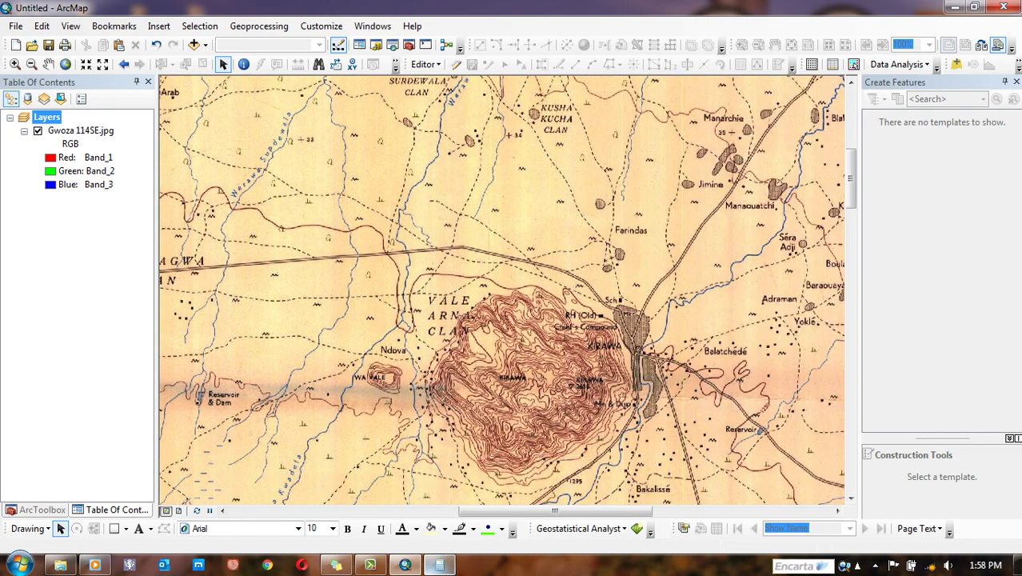
drag(640, 336, 399, 270)
drag(400, 320, 494, 319)
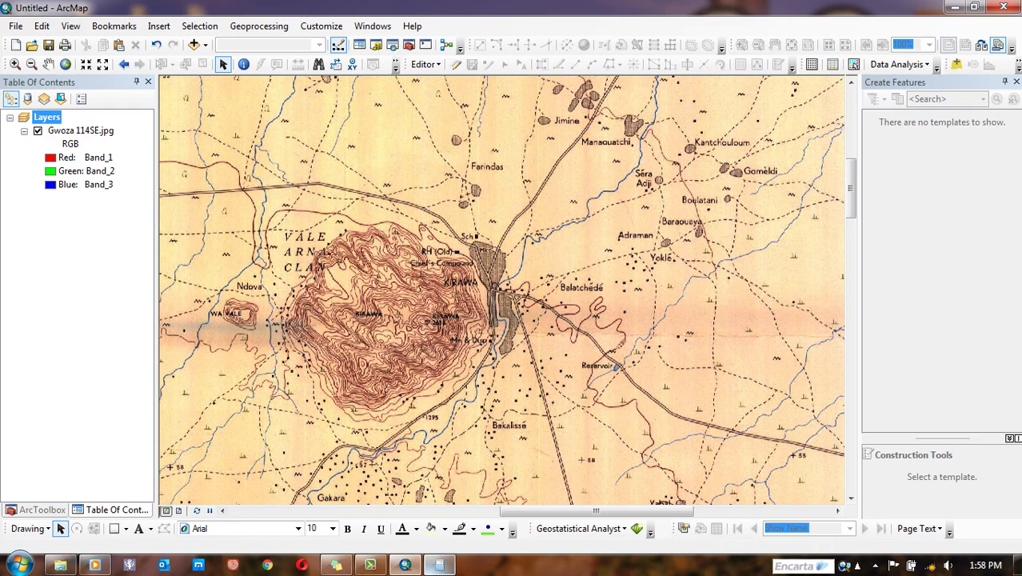
scroll(512, 288, up, 5)
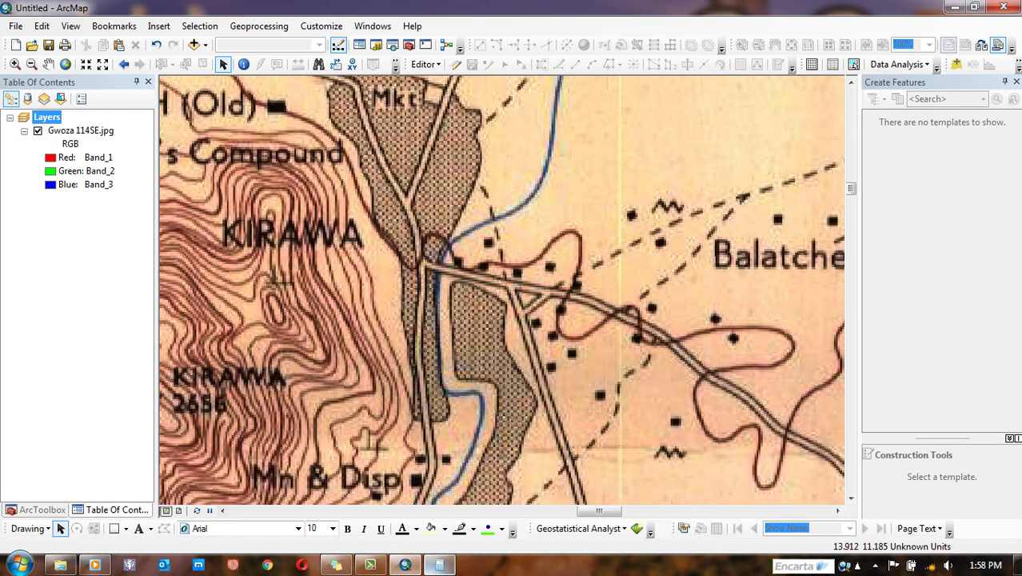
scroll(471, 279, up, 5)
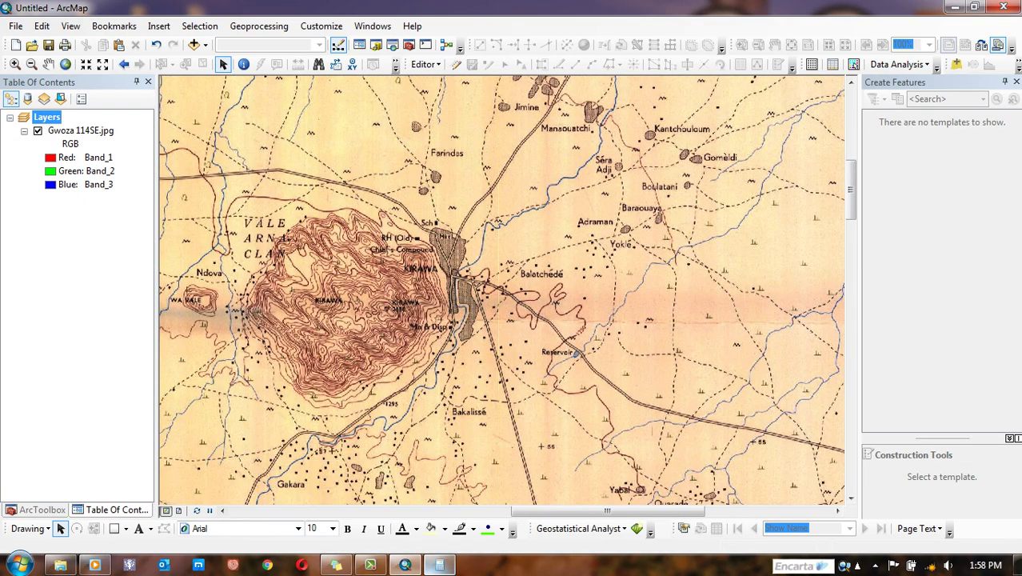
scroll(471, 279, up, 1)
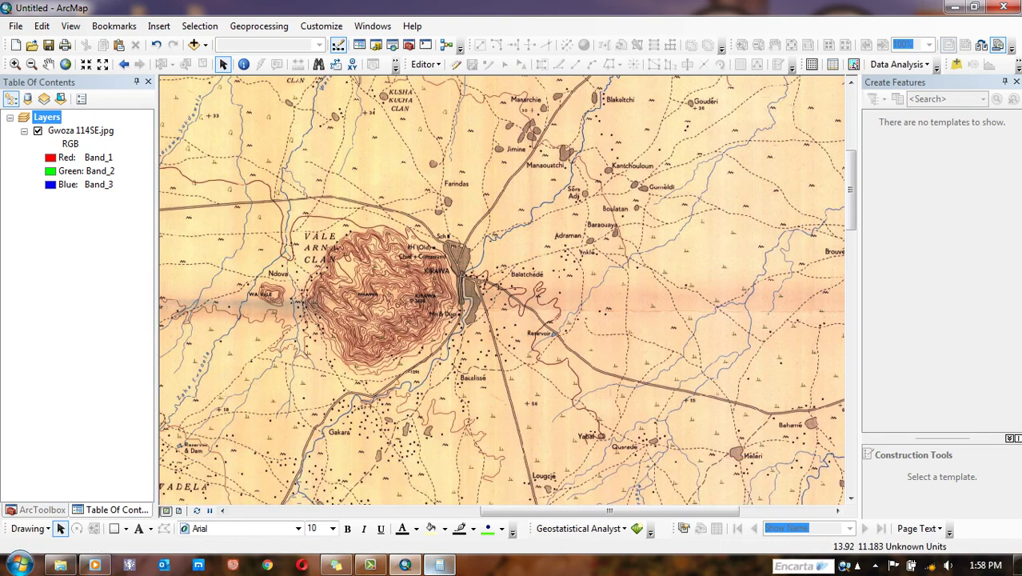
scroll(501, 291, up, 2)
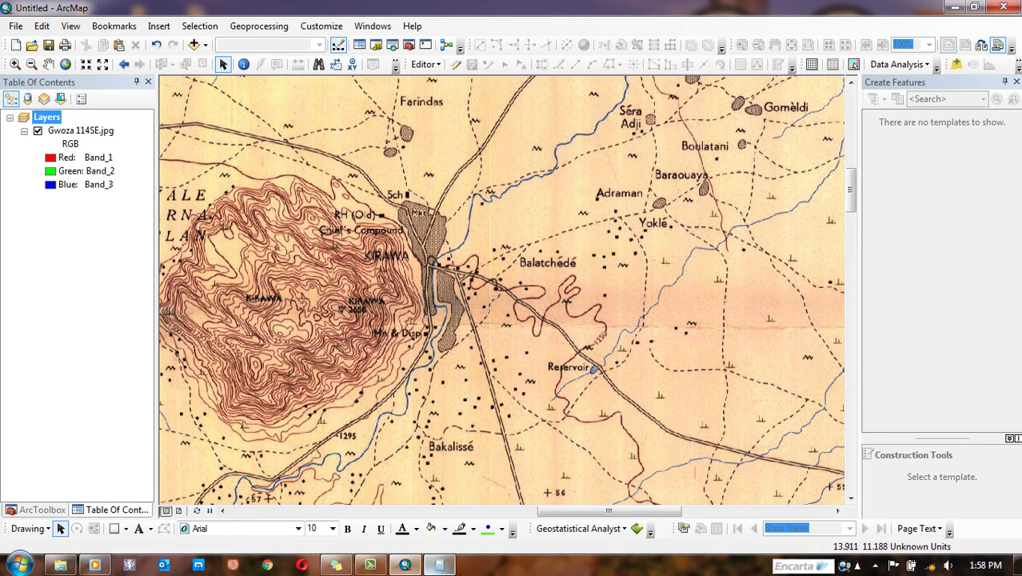
scroll(506, 277, down, 5)
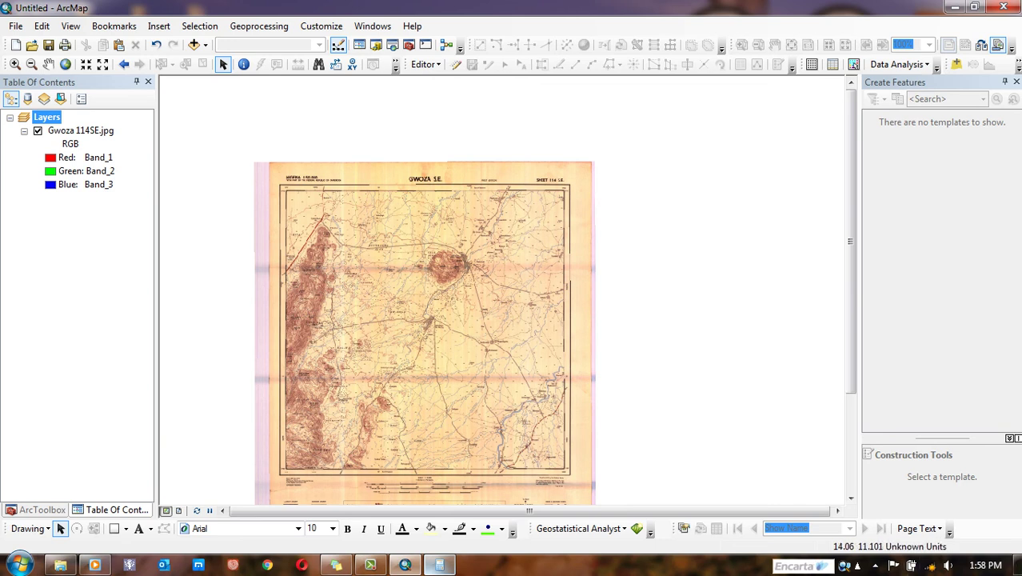
drag(450, 211, 502, 156)
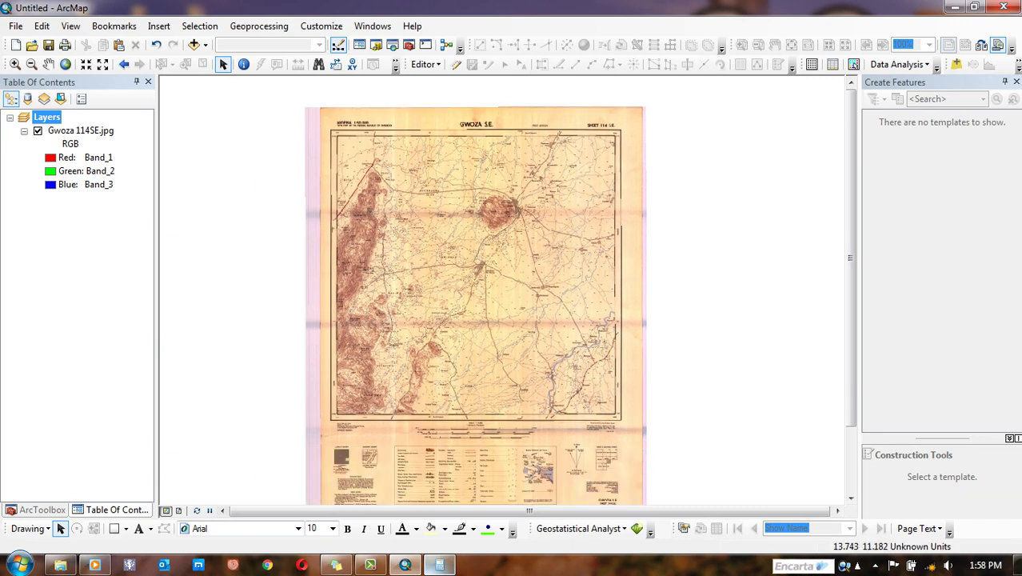
Step: Set the data frame's map units to Decimal Degrees and its display units to Degrees Minutes Seconds
right_click(387, 176)
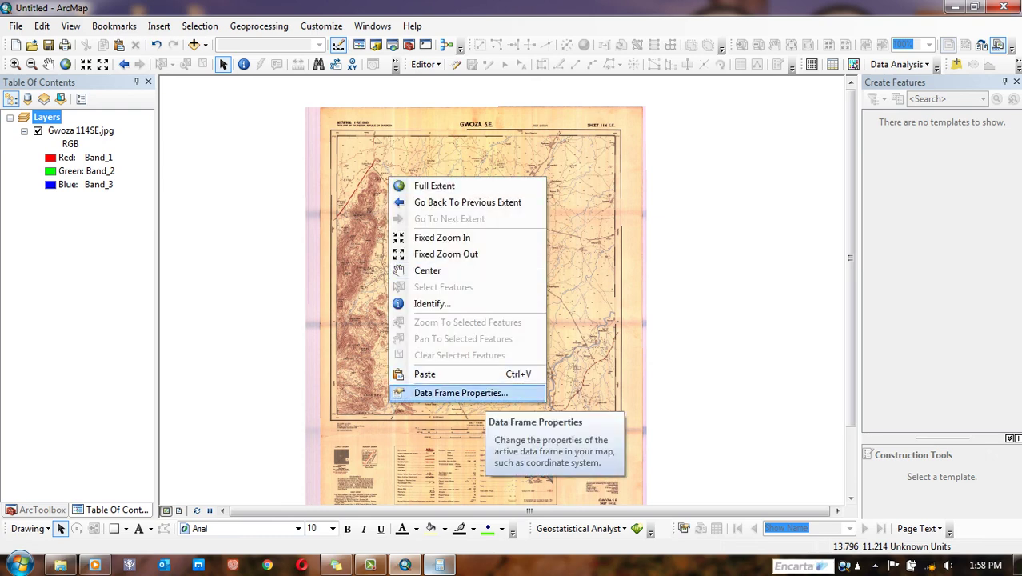
click(461, 393)
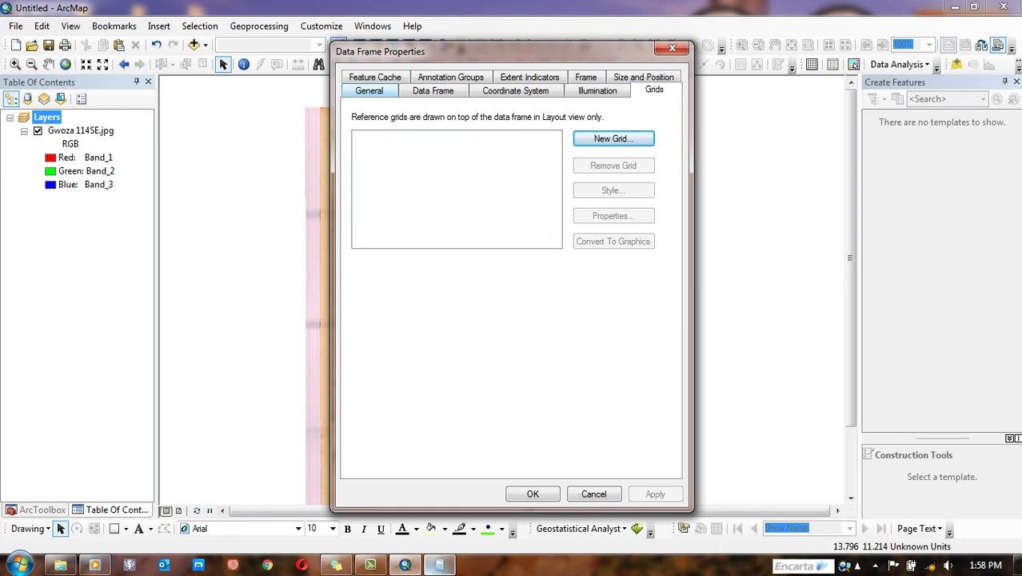
click(368, 90)
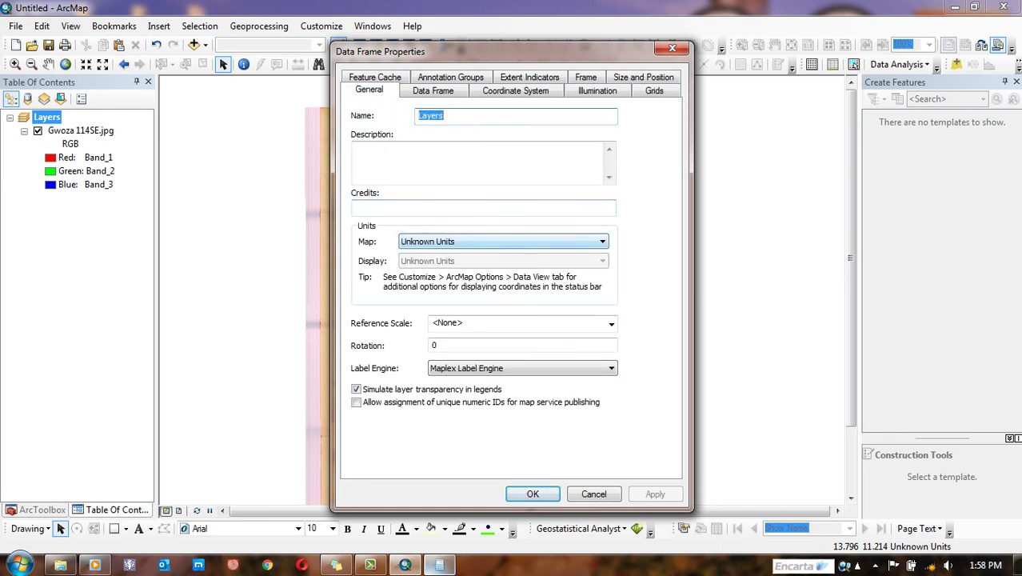
click(503, 241)
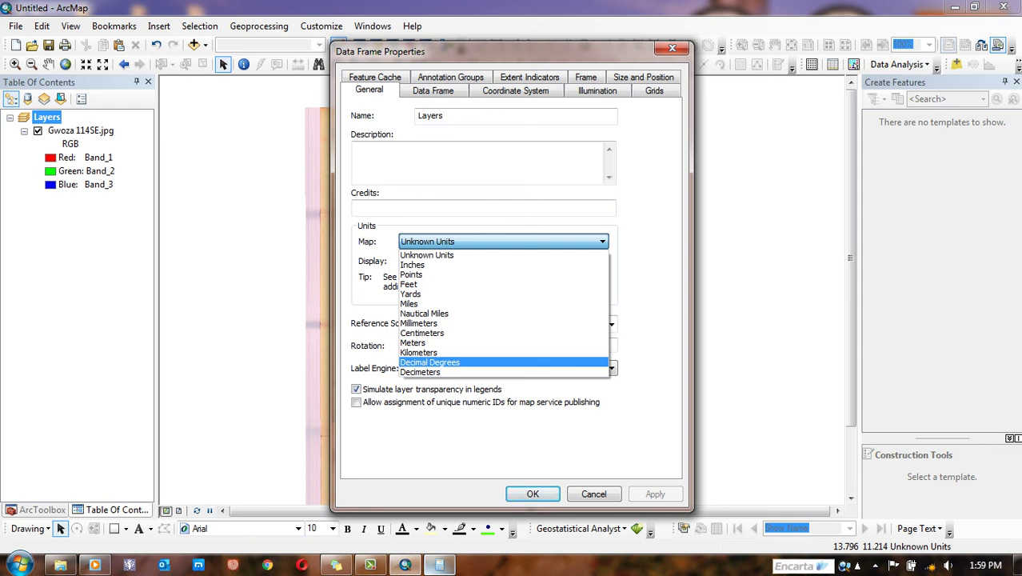
click(503, 362)
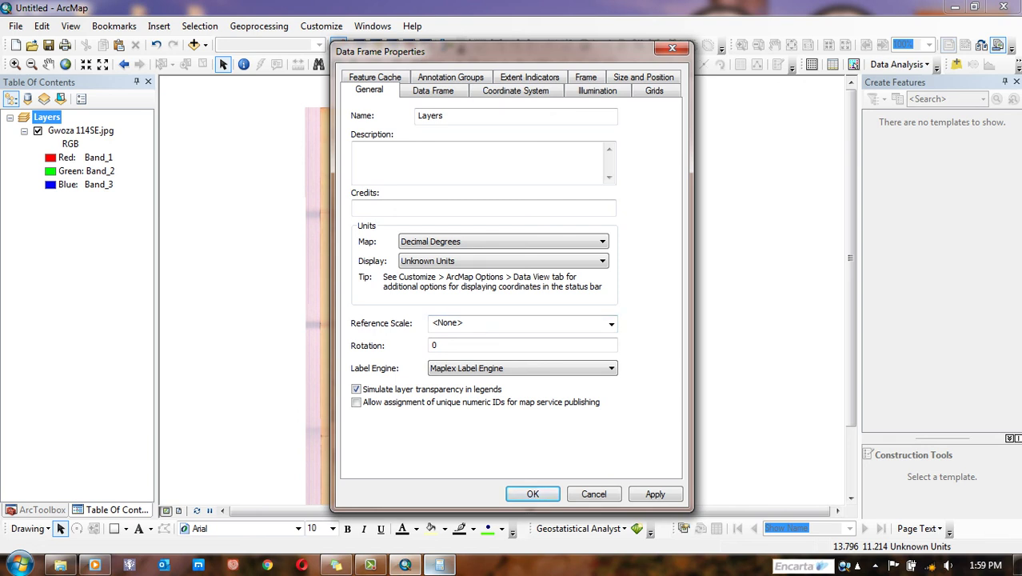
click(502, 261)
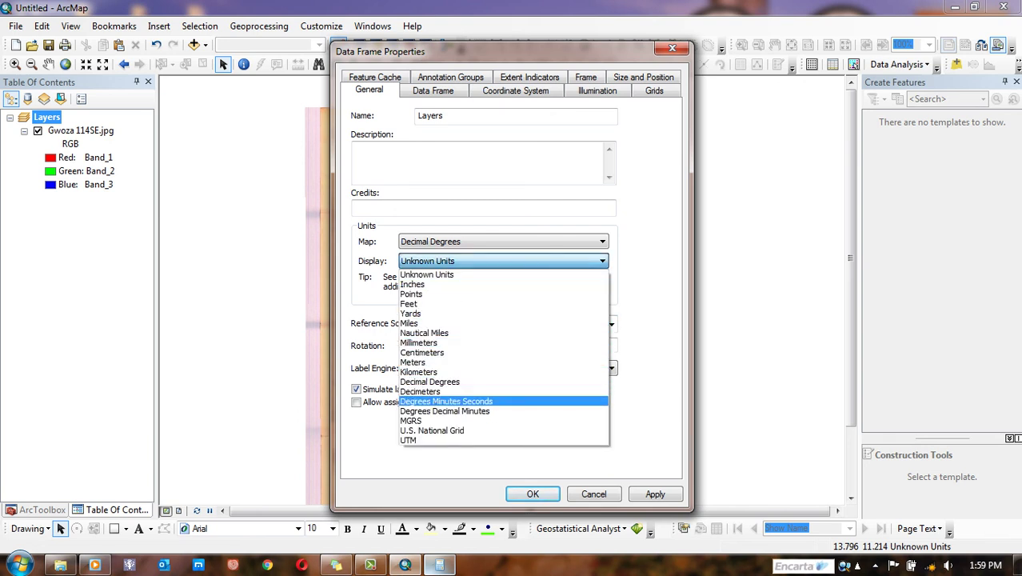
key(Return)
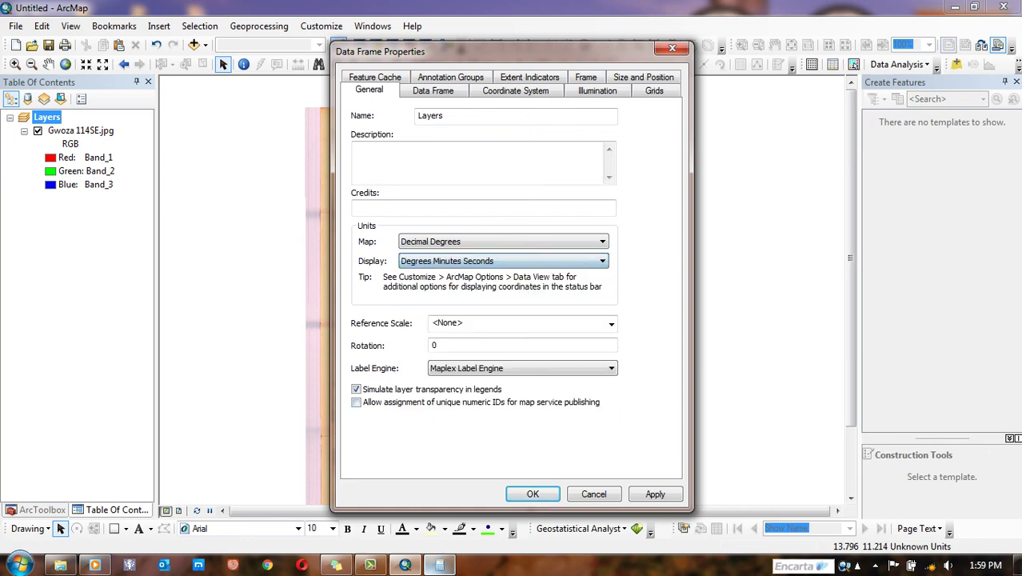
click(654, 494)
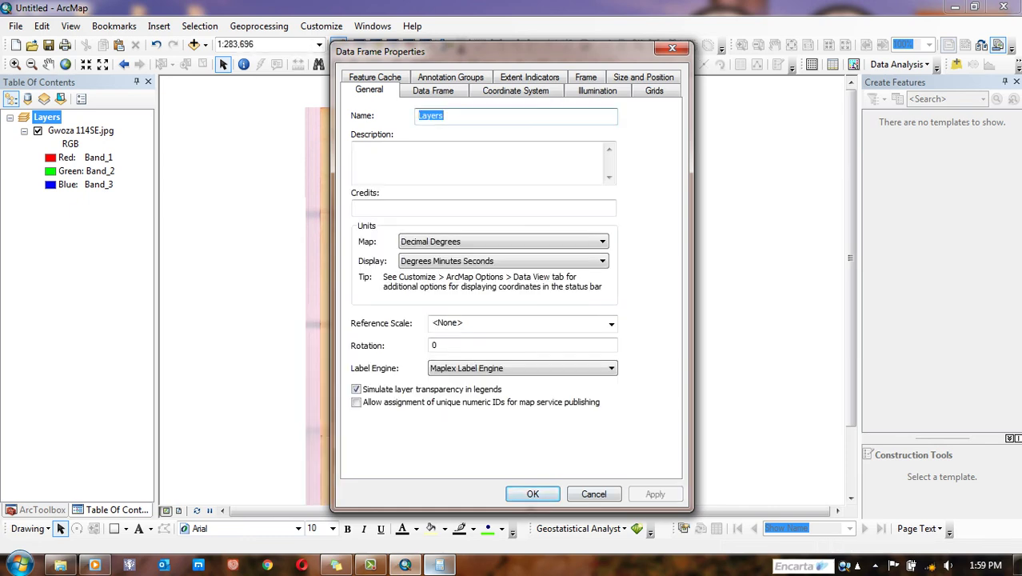
key(Return)
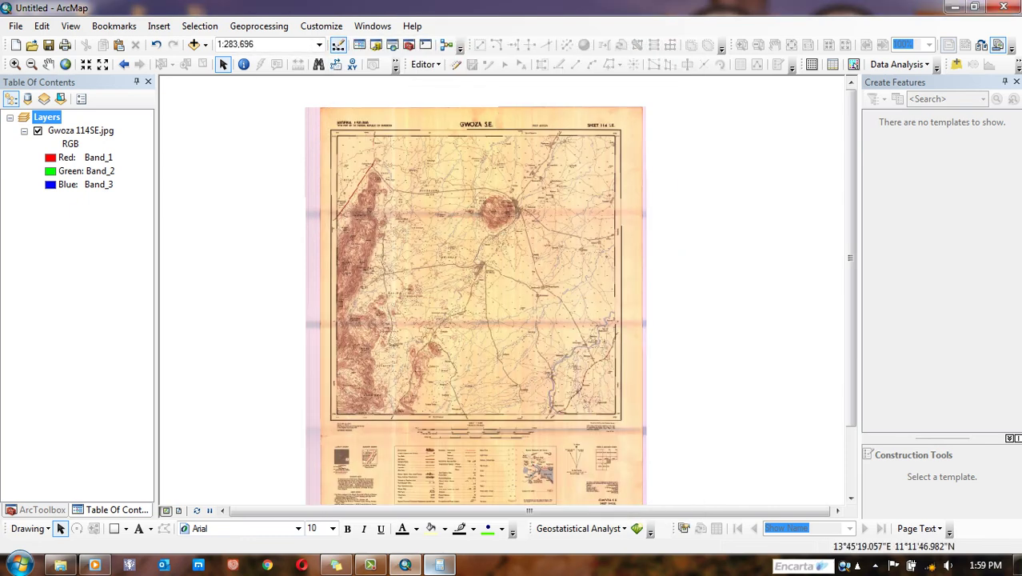
scroll(501, 288, down, 7)
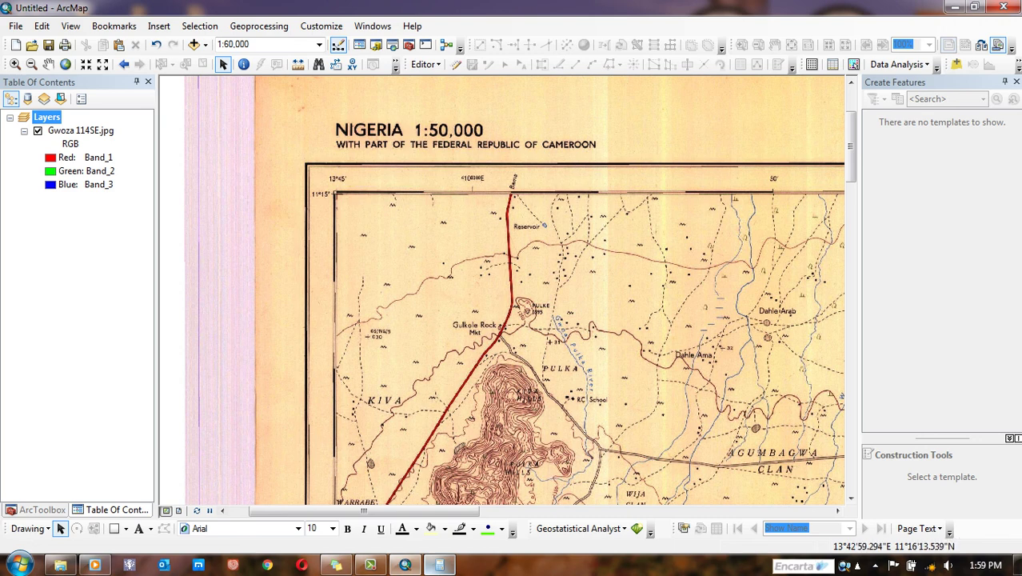
click(65, 64)
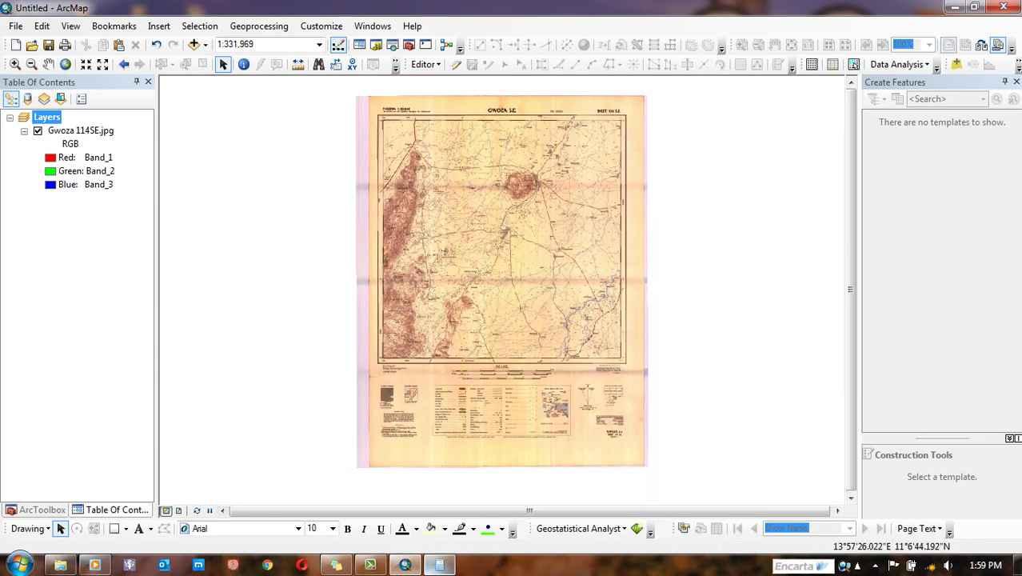